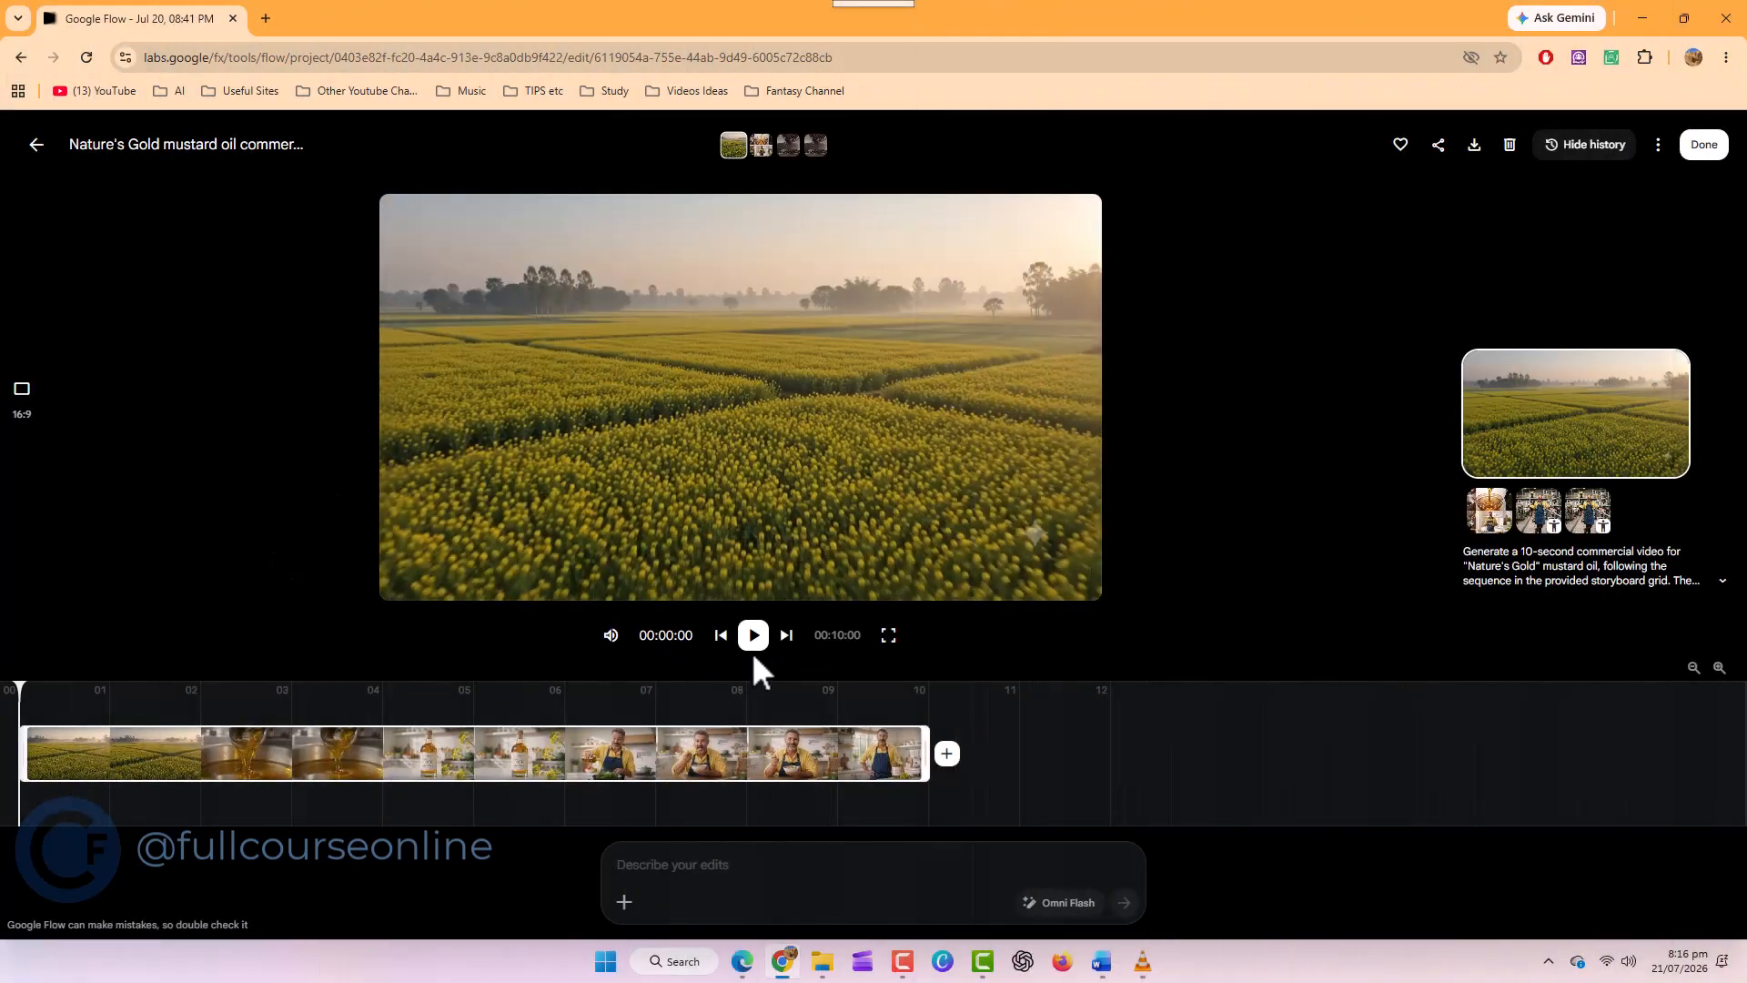
Play the finished Nature's Gold mustard oil commercial
{"action": "left_click", "coordinate": [753, 634]}
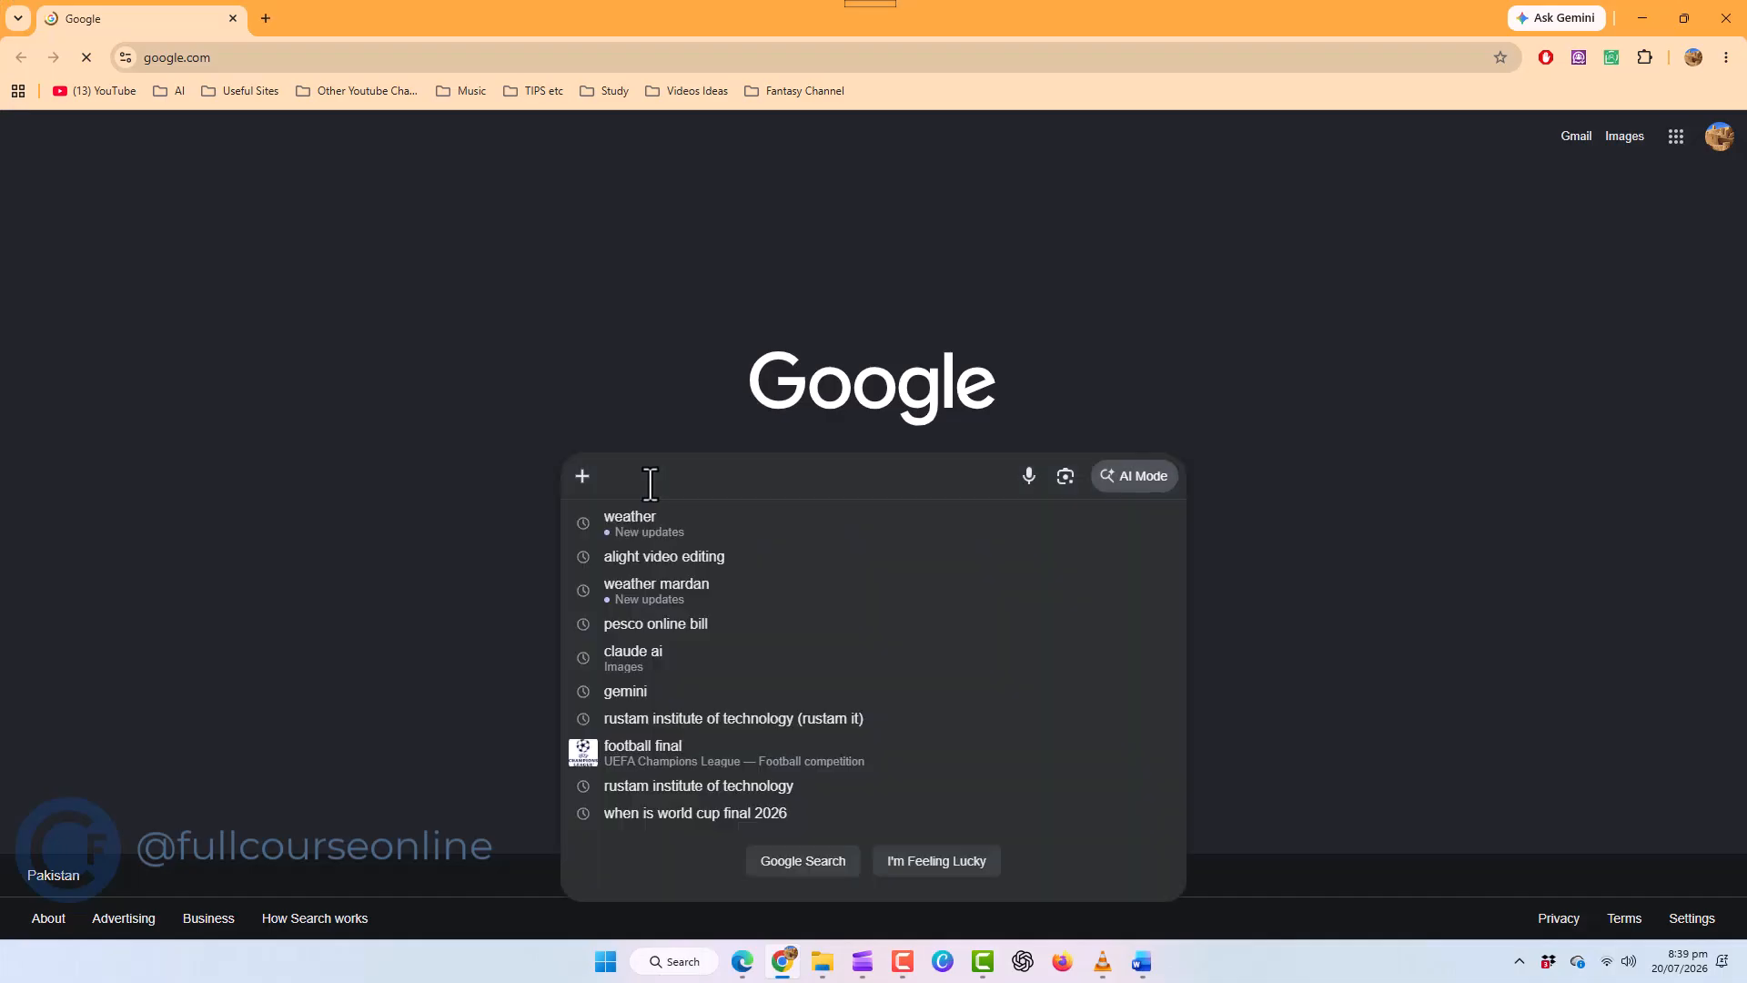
Open Google Flow through a web search for "google flow" and start a new project
{"action": "type", "text": "google flow"}
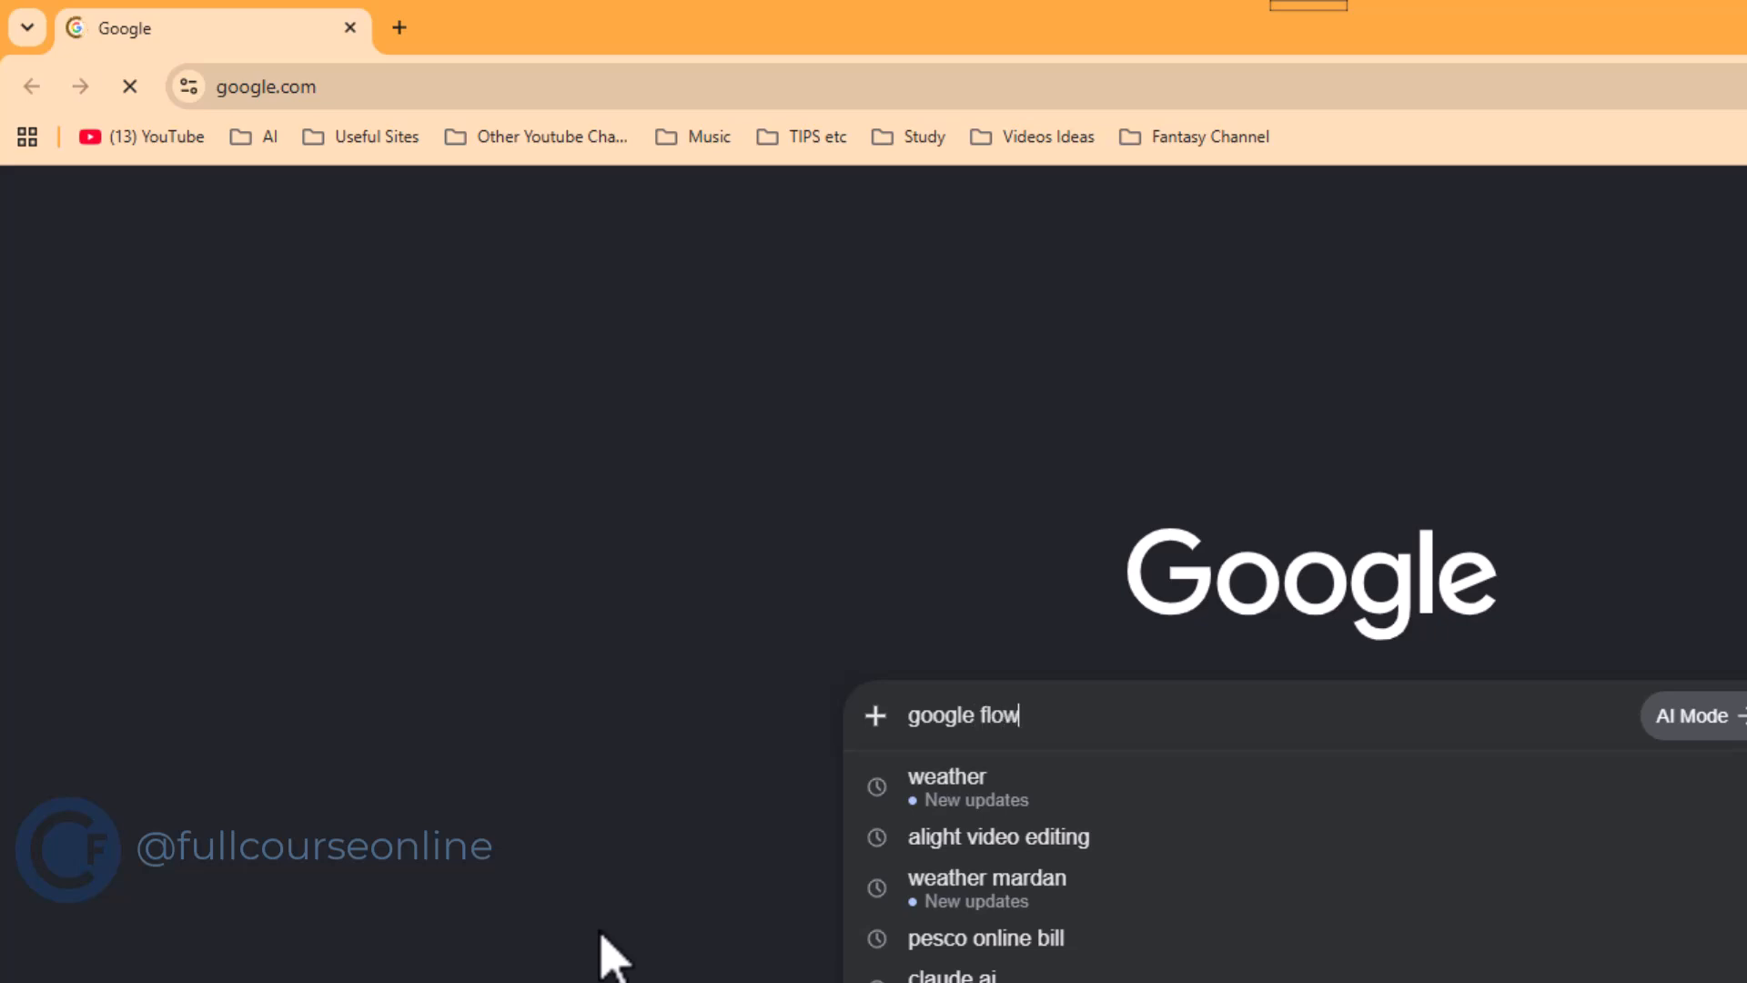
{"action": "key", "text": "Return"}
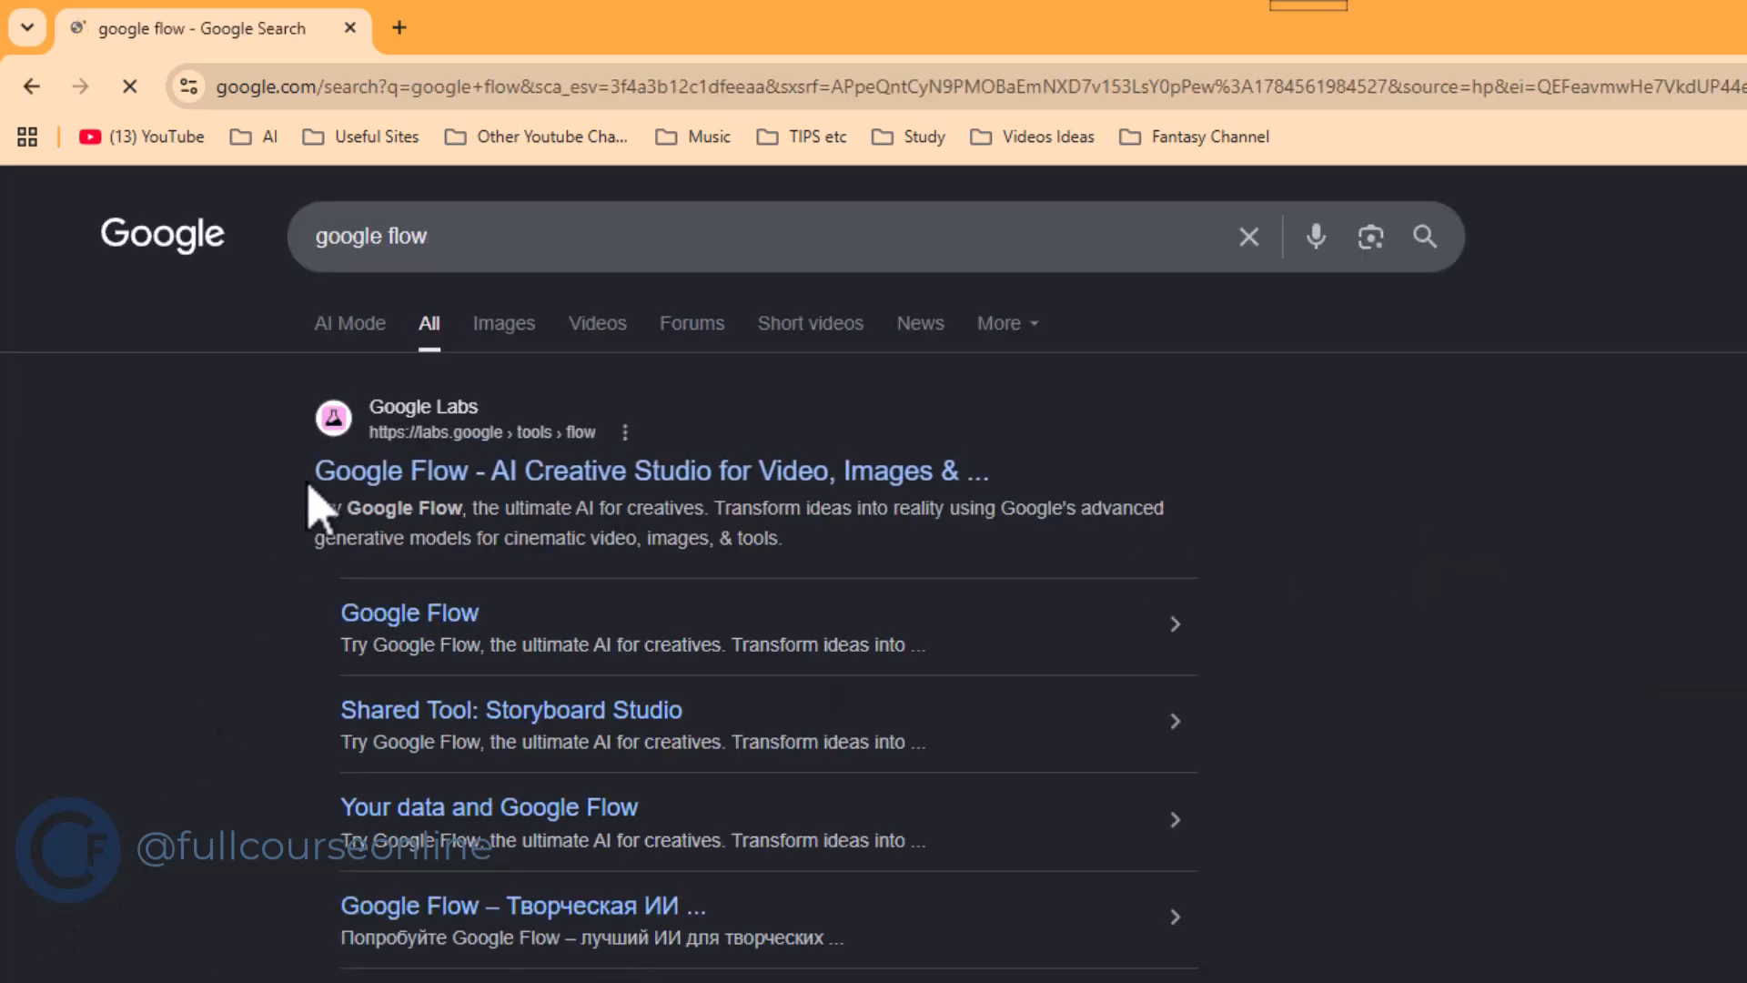
{"action": "left_click", "coordinate": [696, 478]}
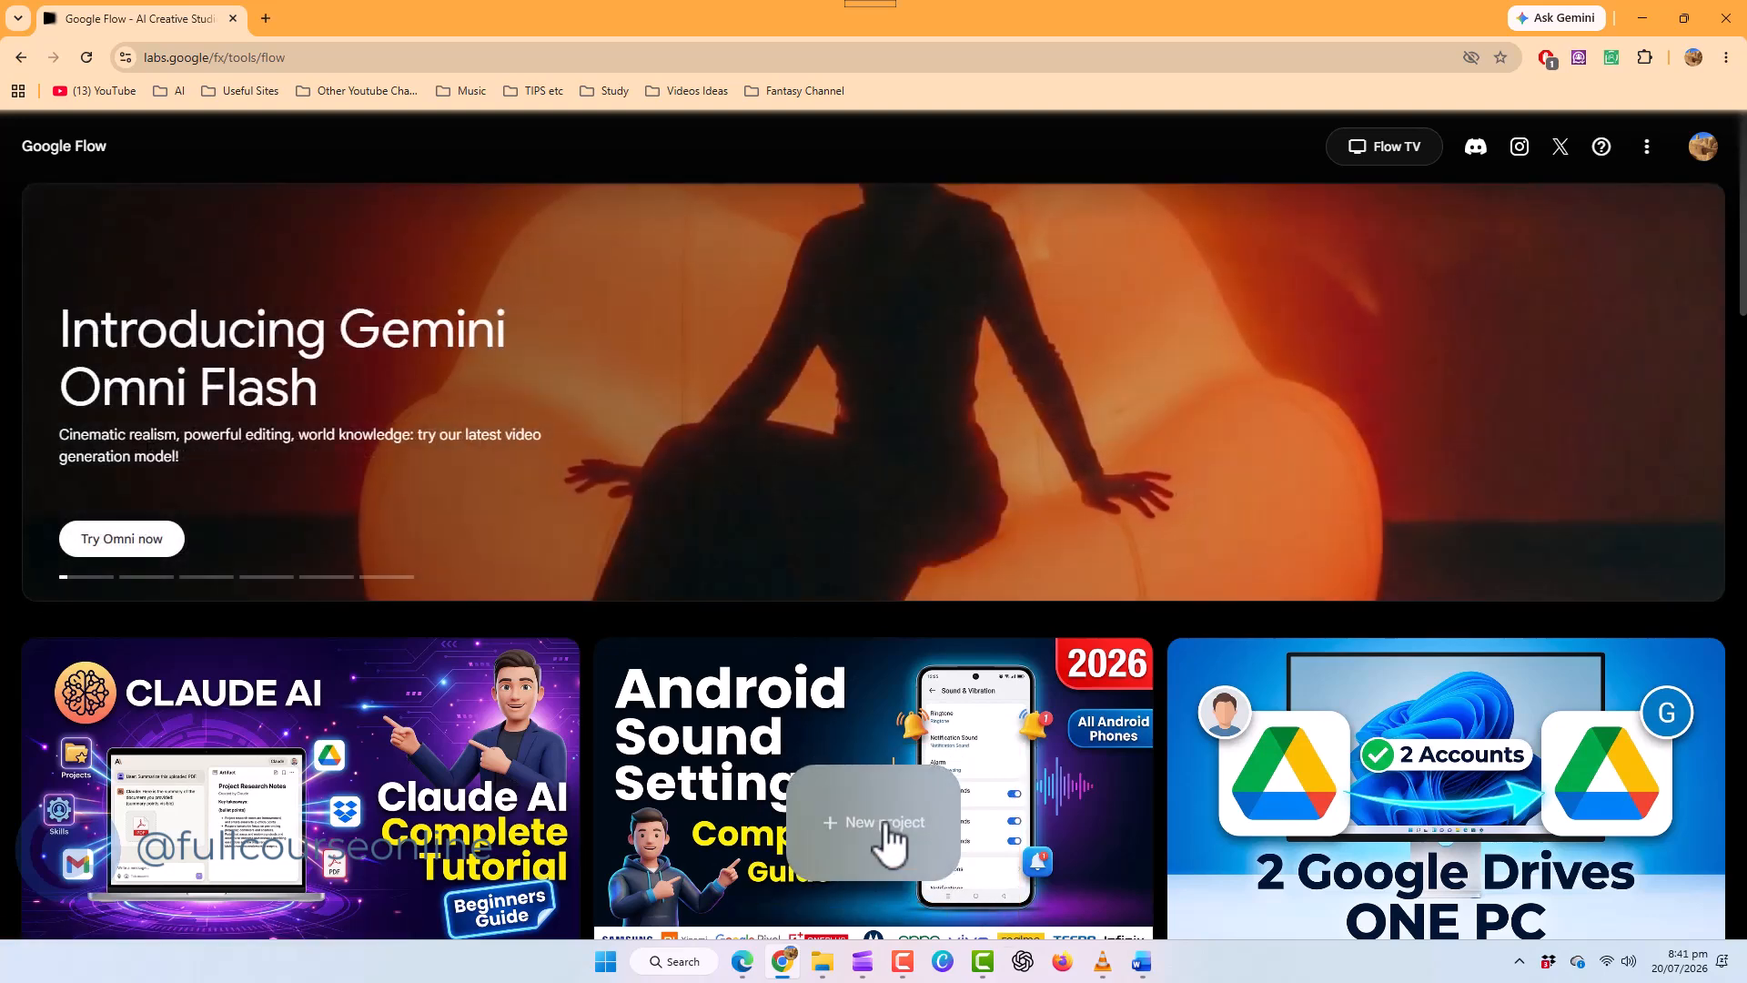
{"action": "left_click", "coordinate": [884, 823]}
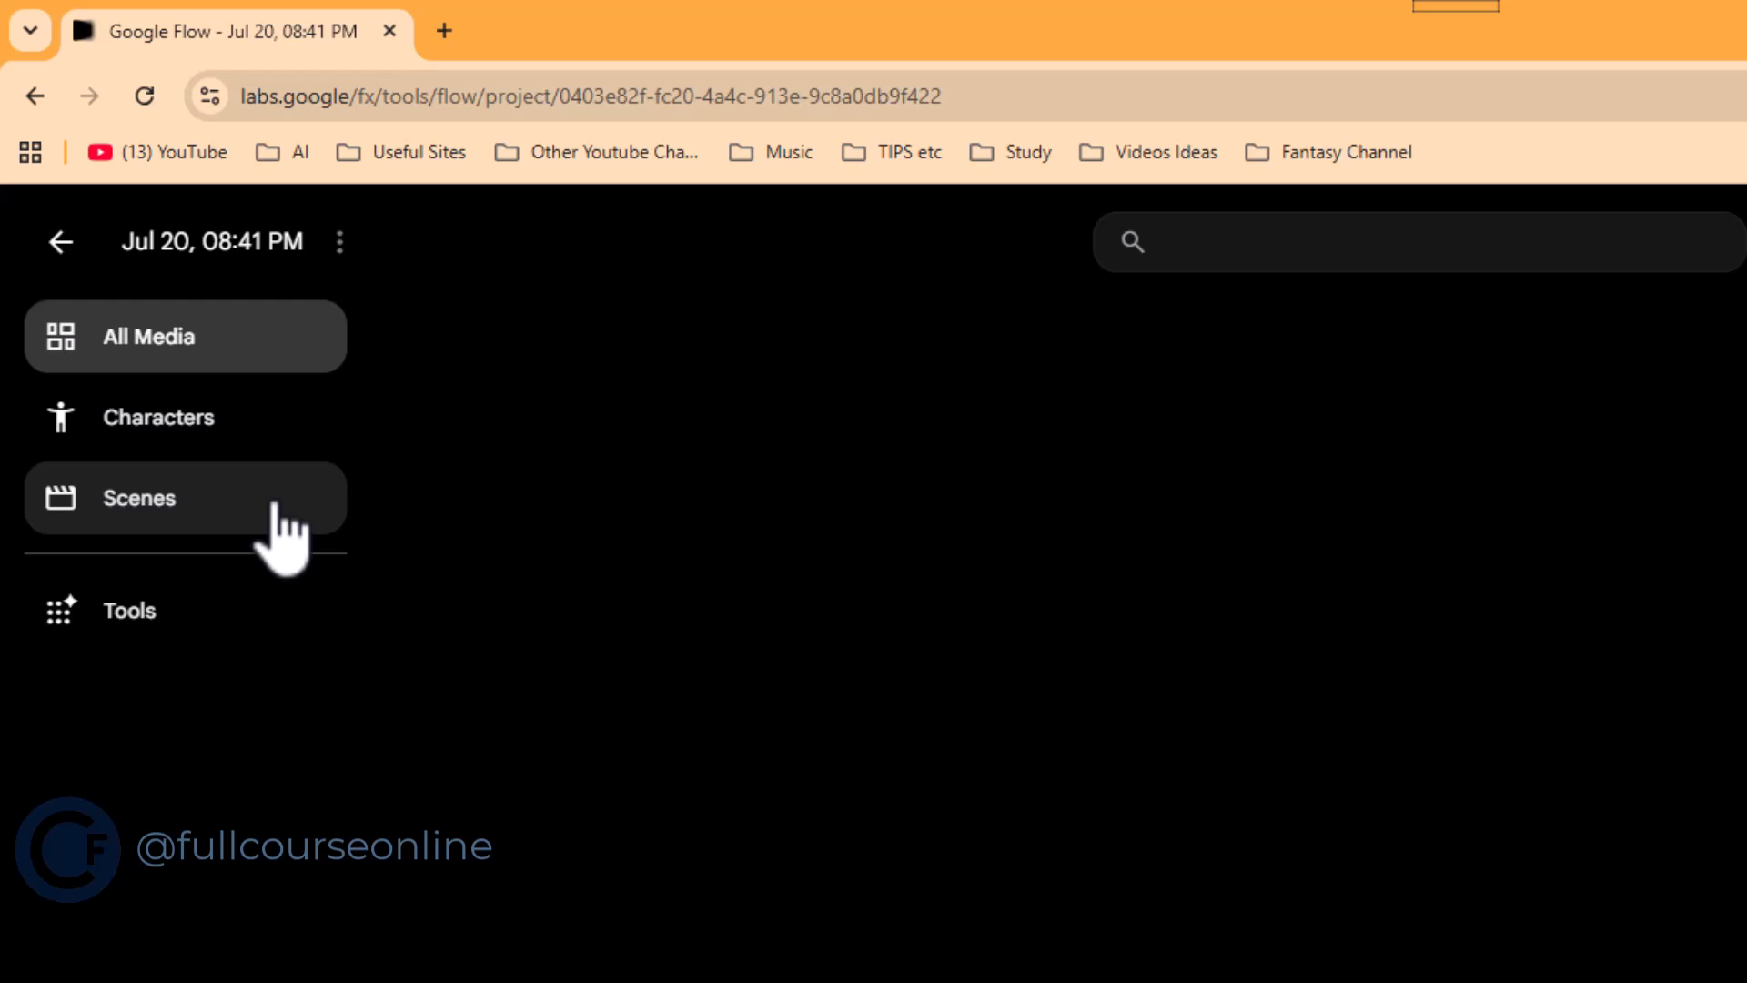
{"action": "left_click", "coordinate": [127, 612]}
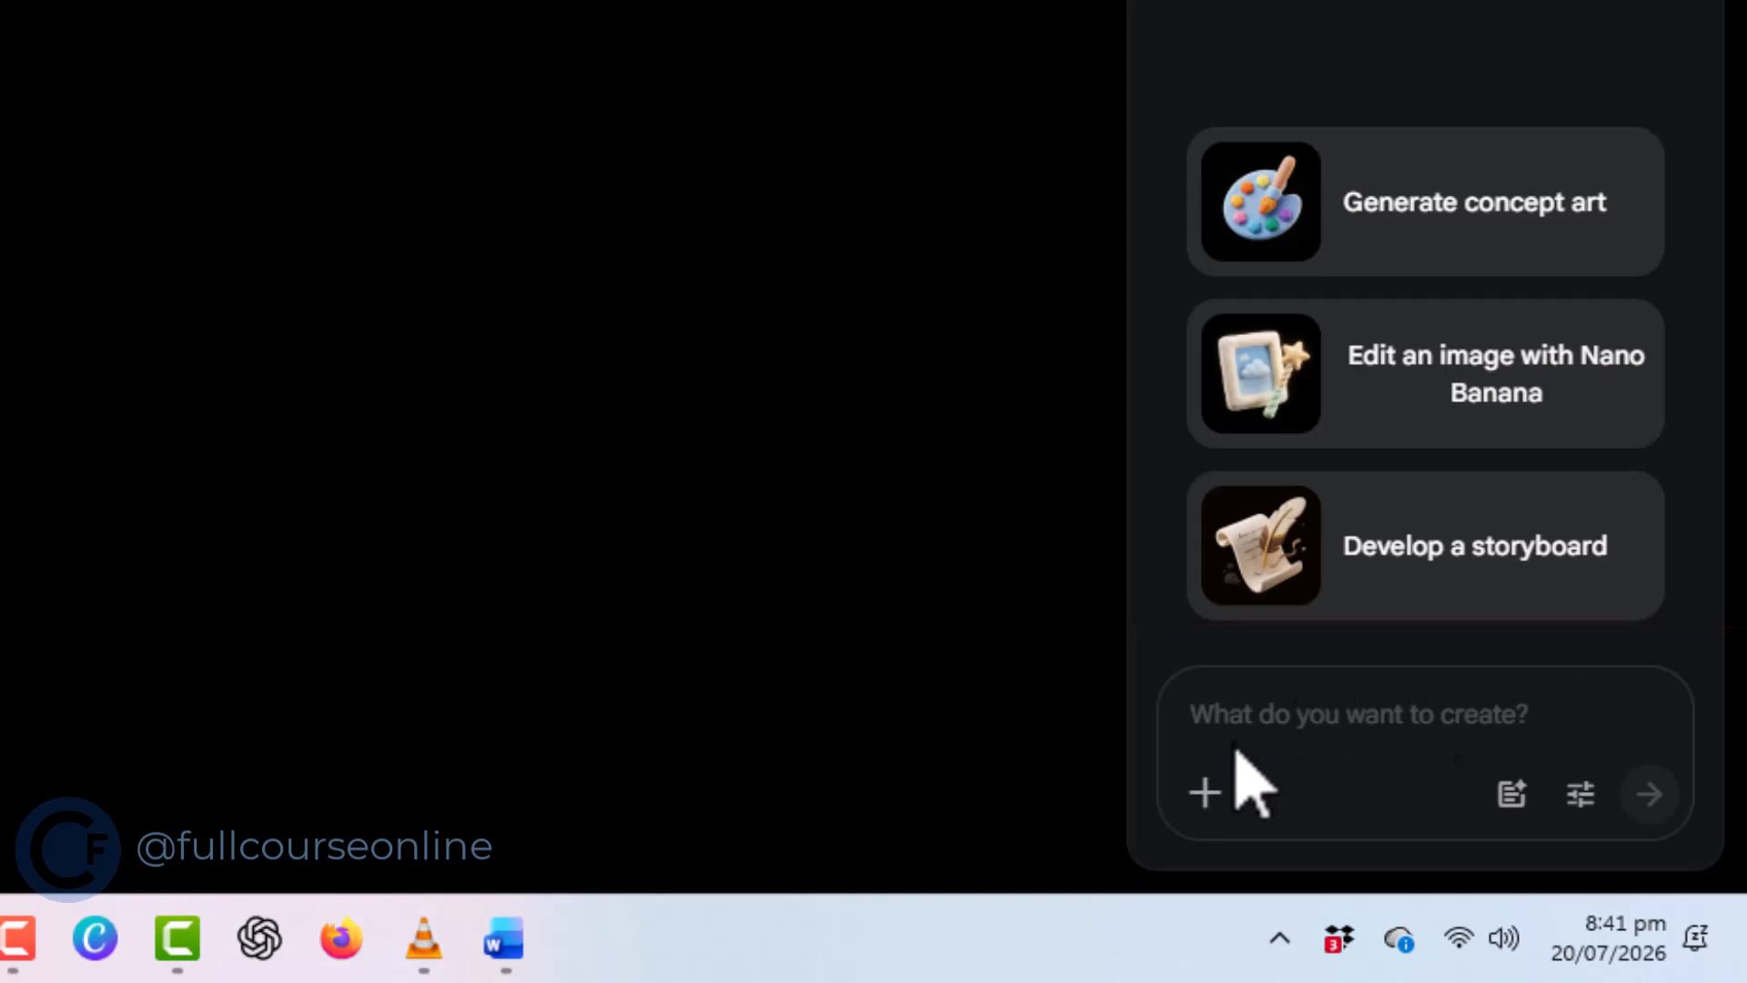
Send the agent the prompt "create a short commercial for a company that sells mastard oil"
{"action": "left_click", "coordinate": [1220, 725]}
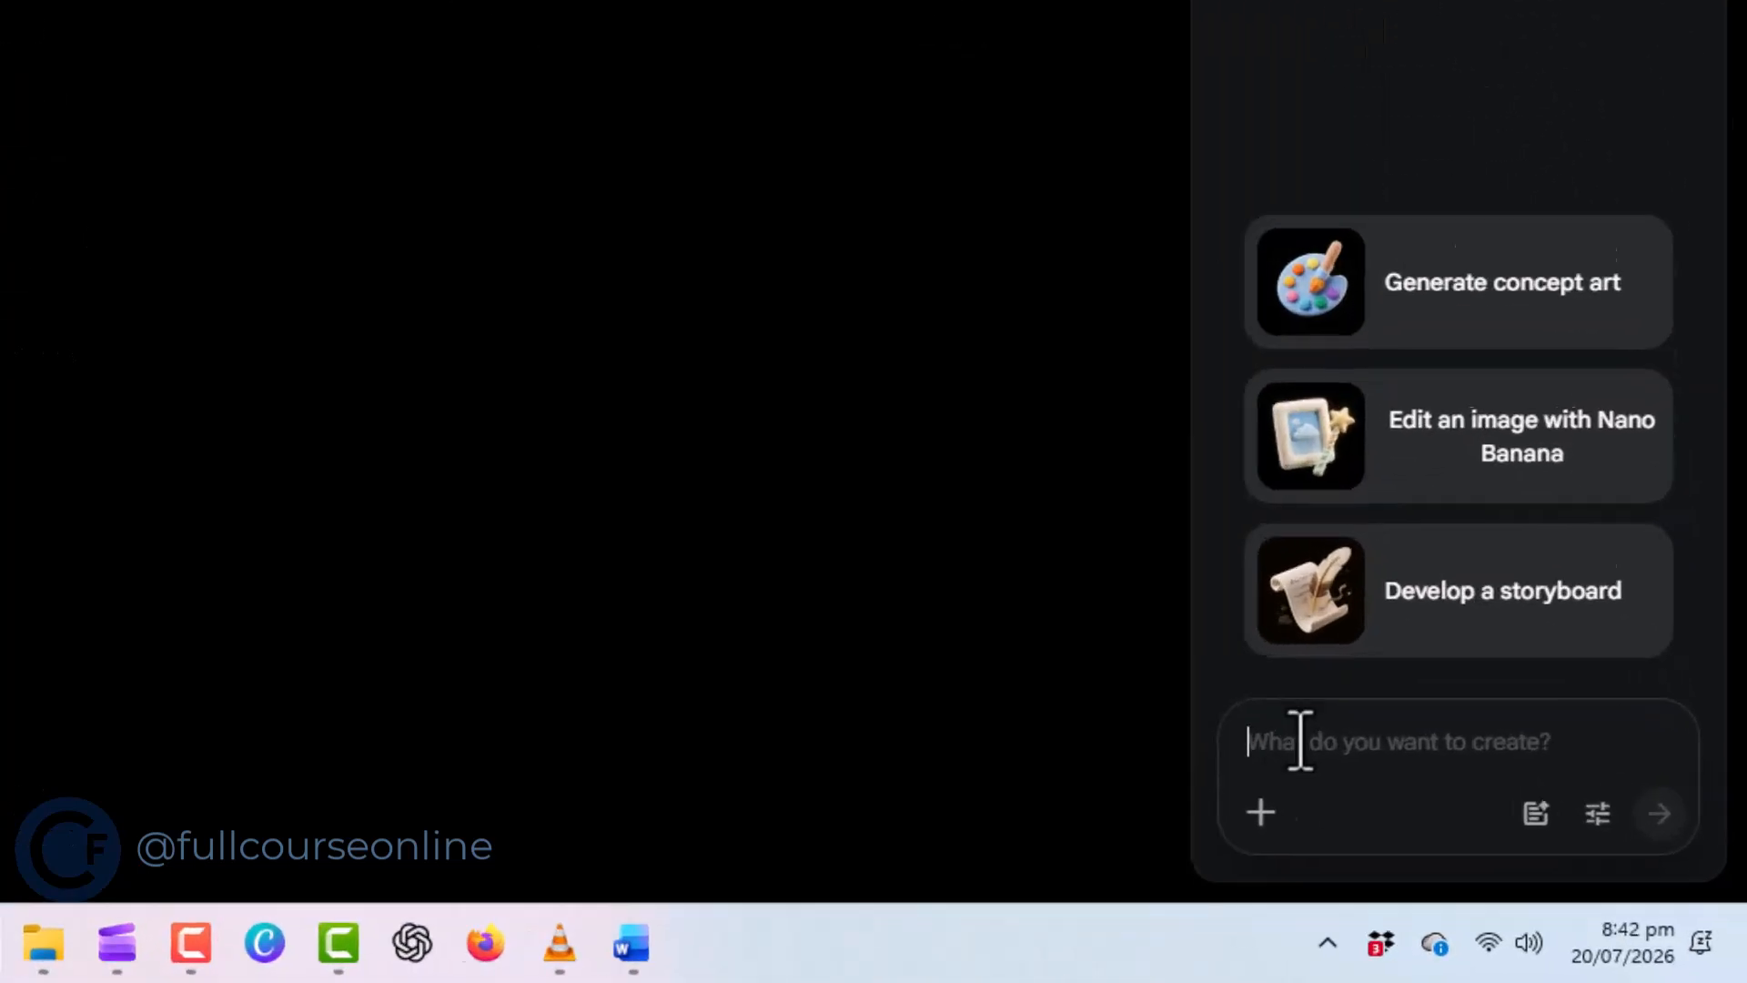
{"action": "type", "text": "create"}
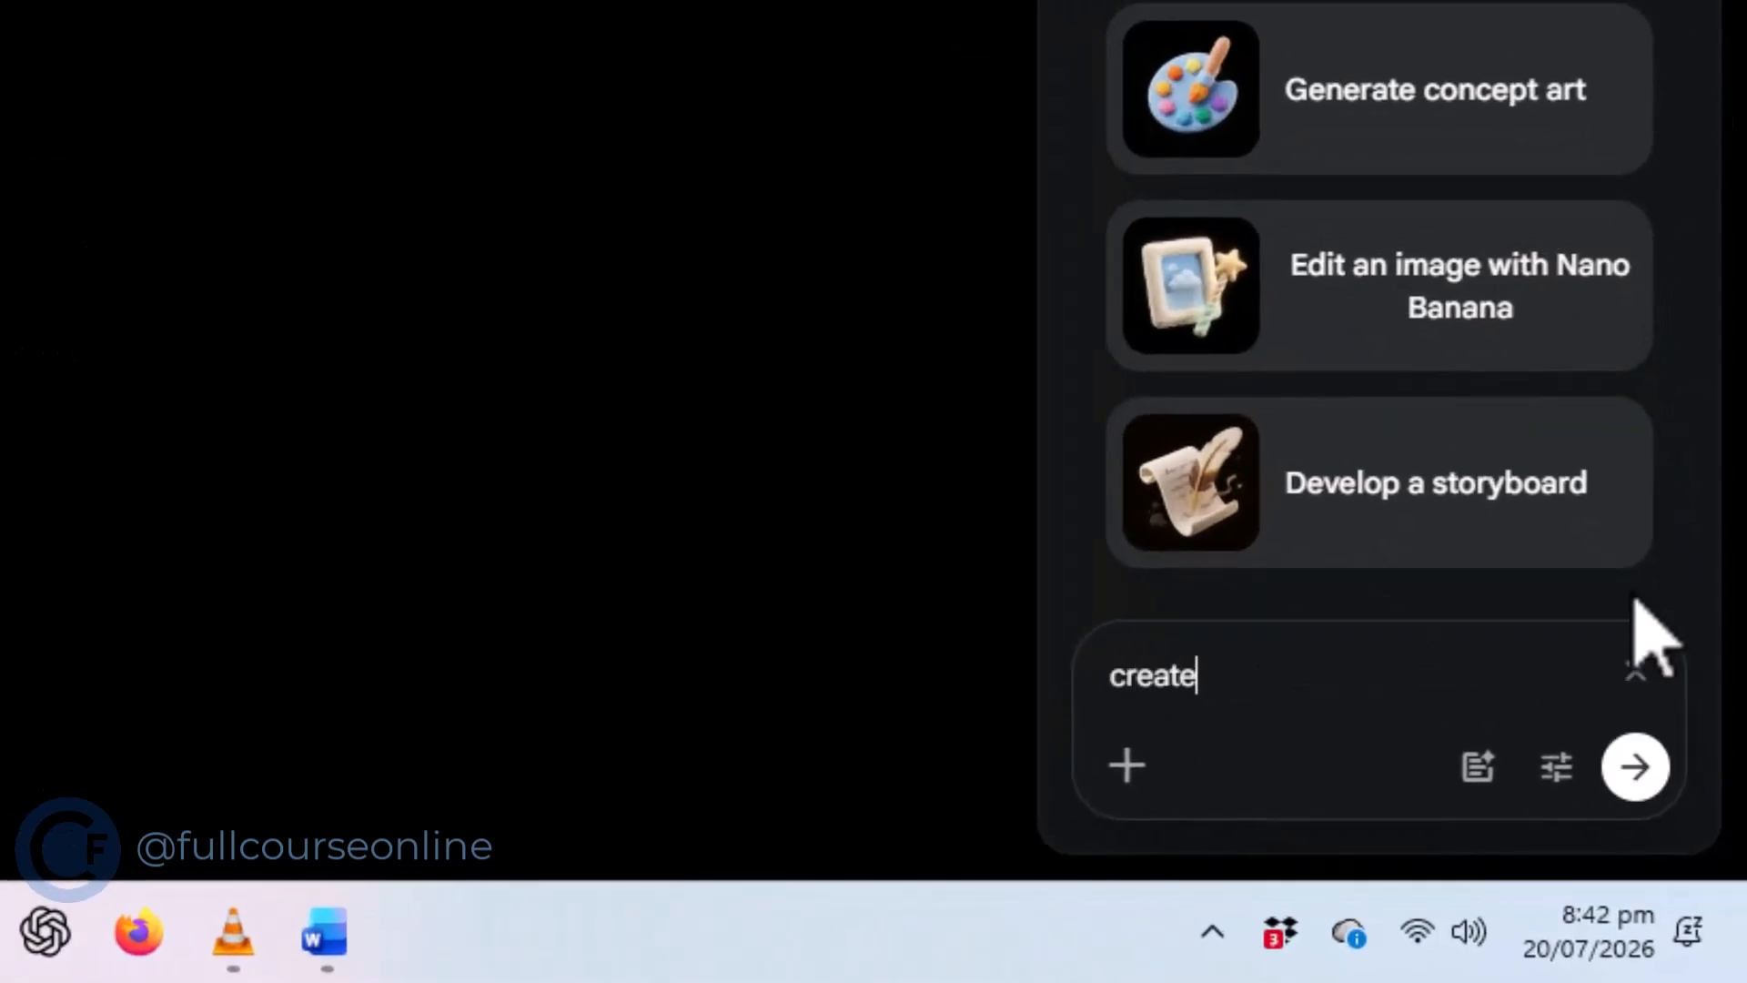
{"action": "type", "text": " a short co"}
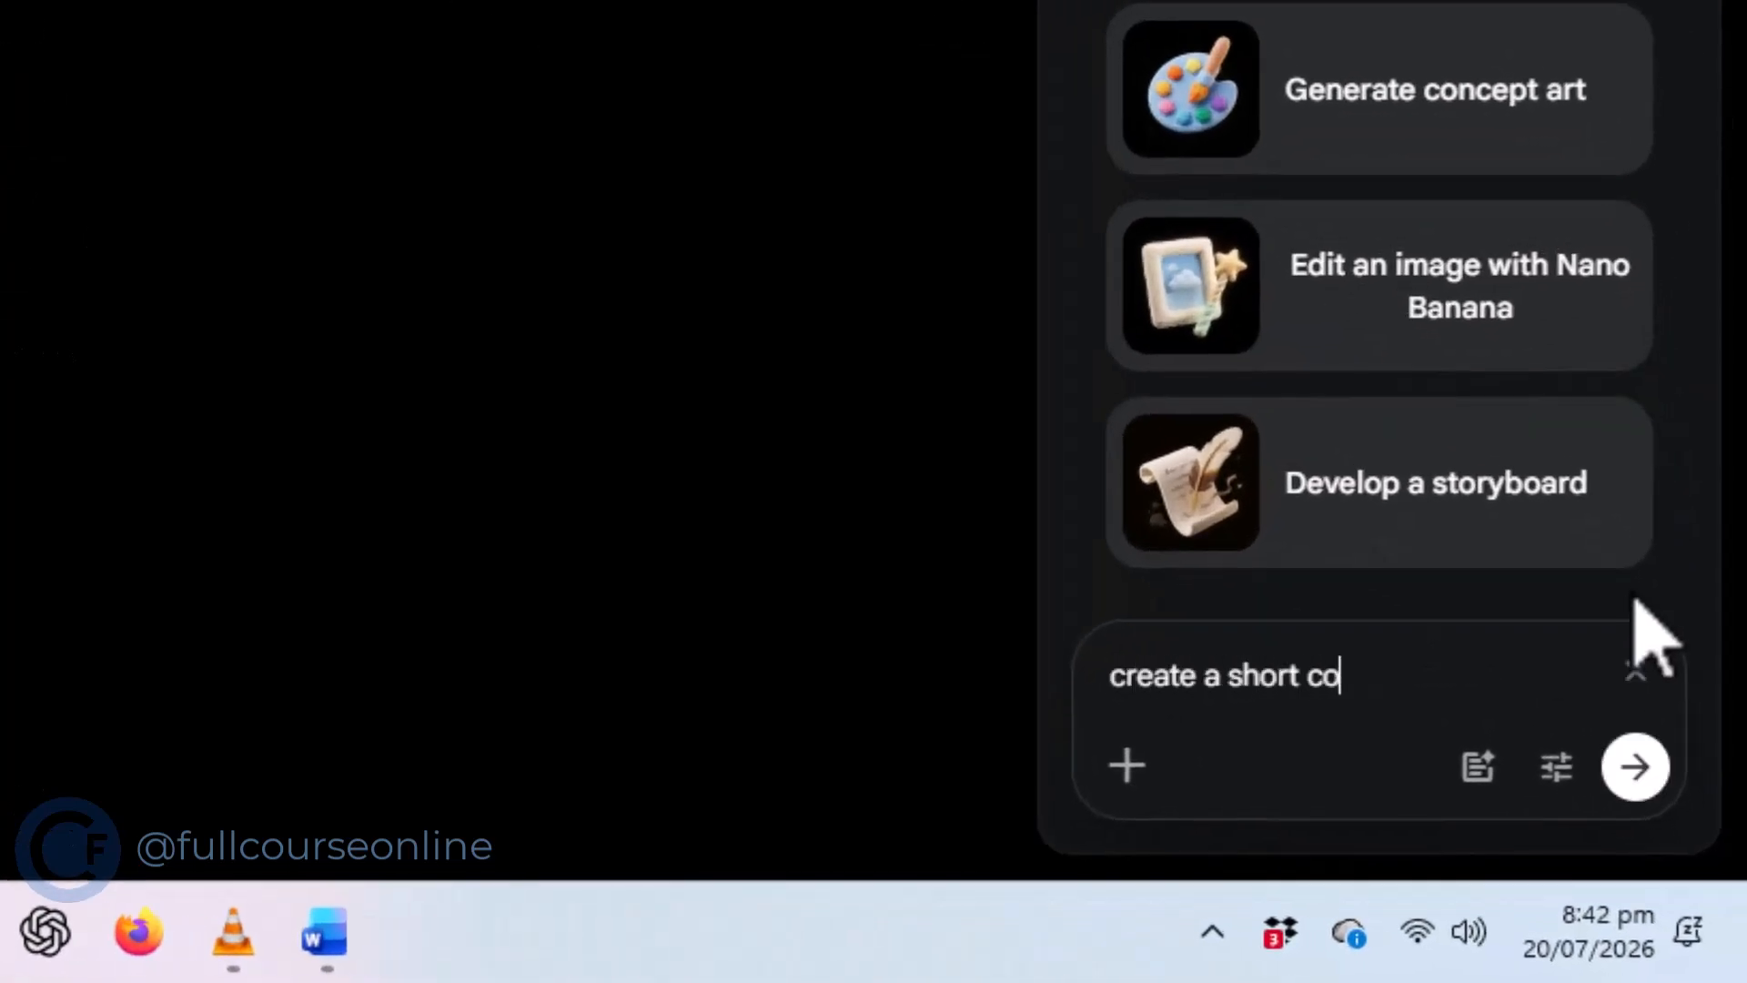
{"action": "type", "text": "mmercial "}
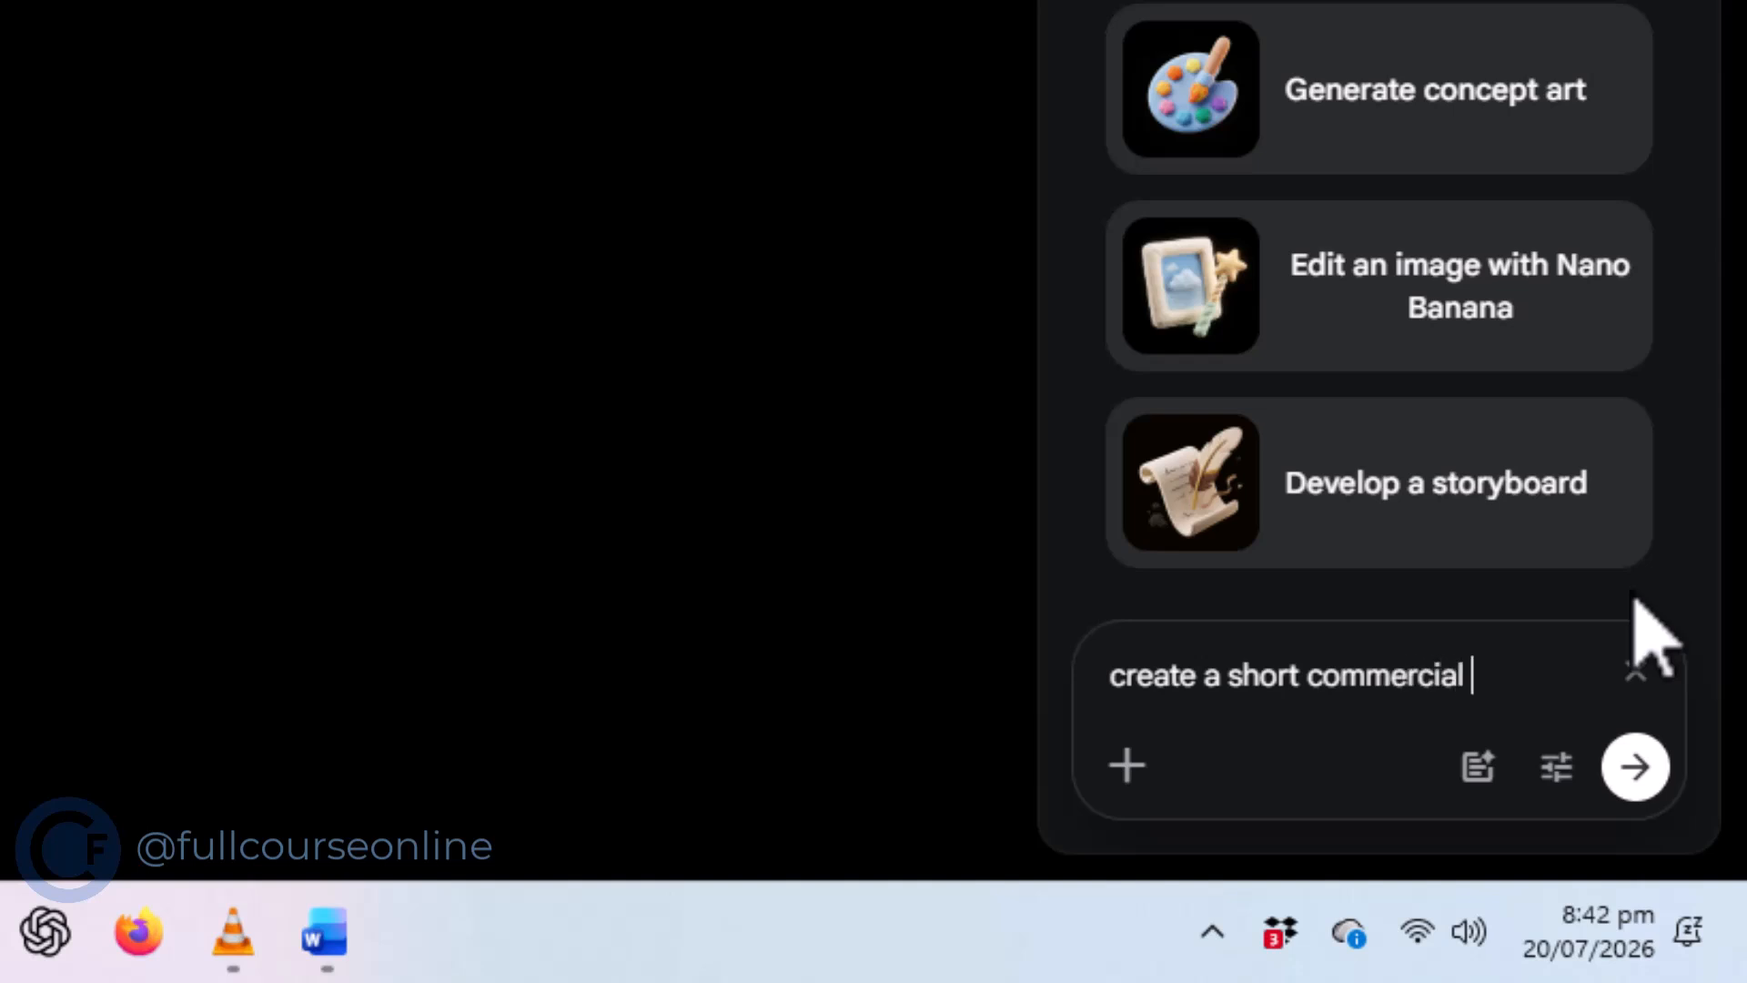
{"action": "type", "text": "for a com"}
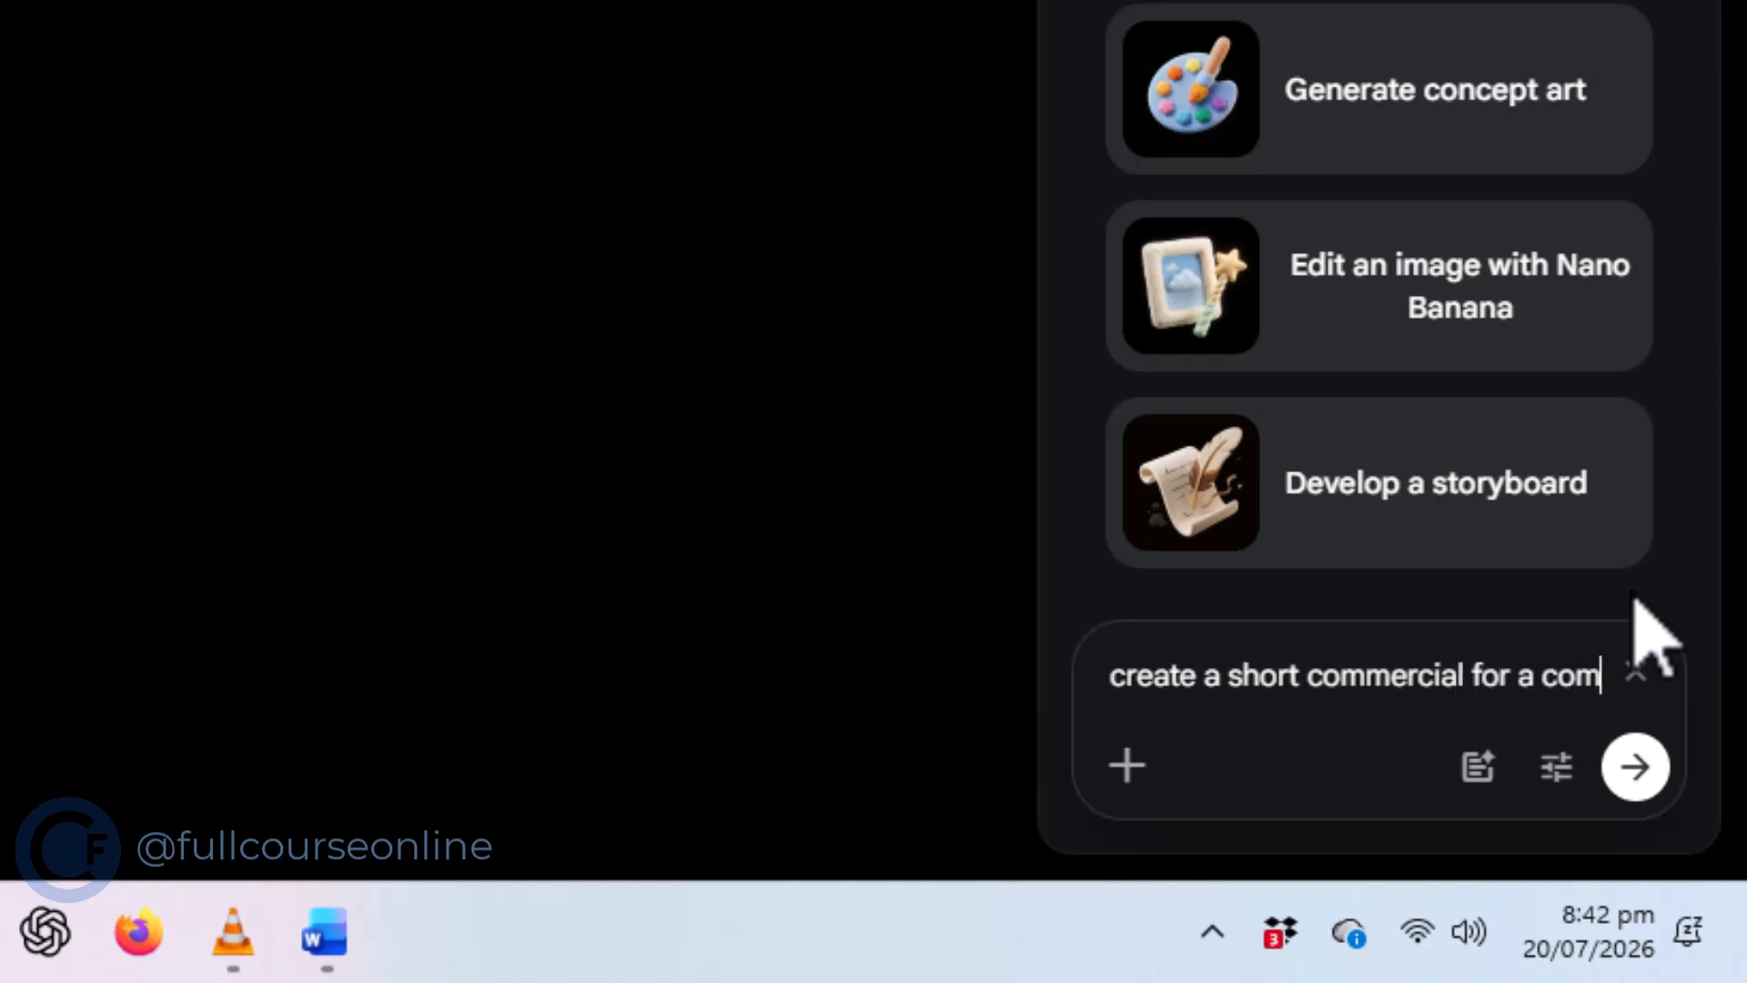
{"action": "type", "text": "pany that sells mast"}
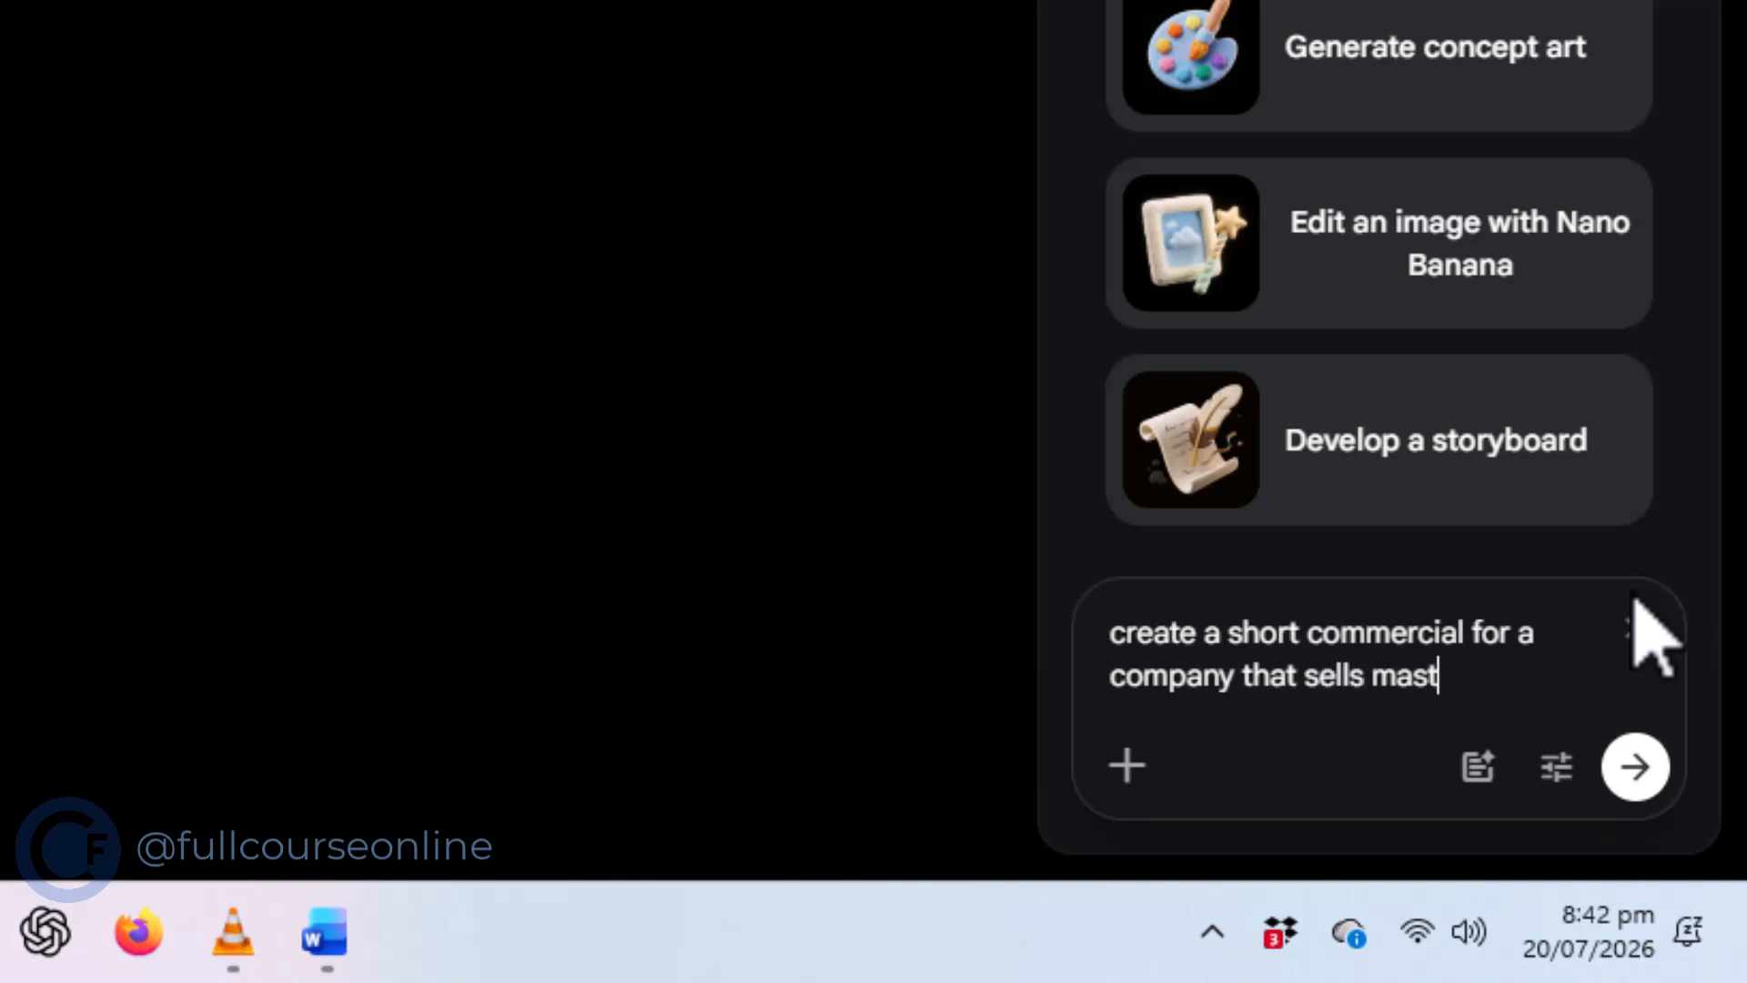
{"action": "type", "text": "ard oil"}
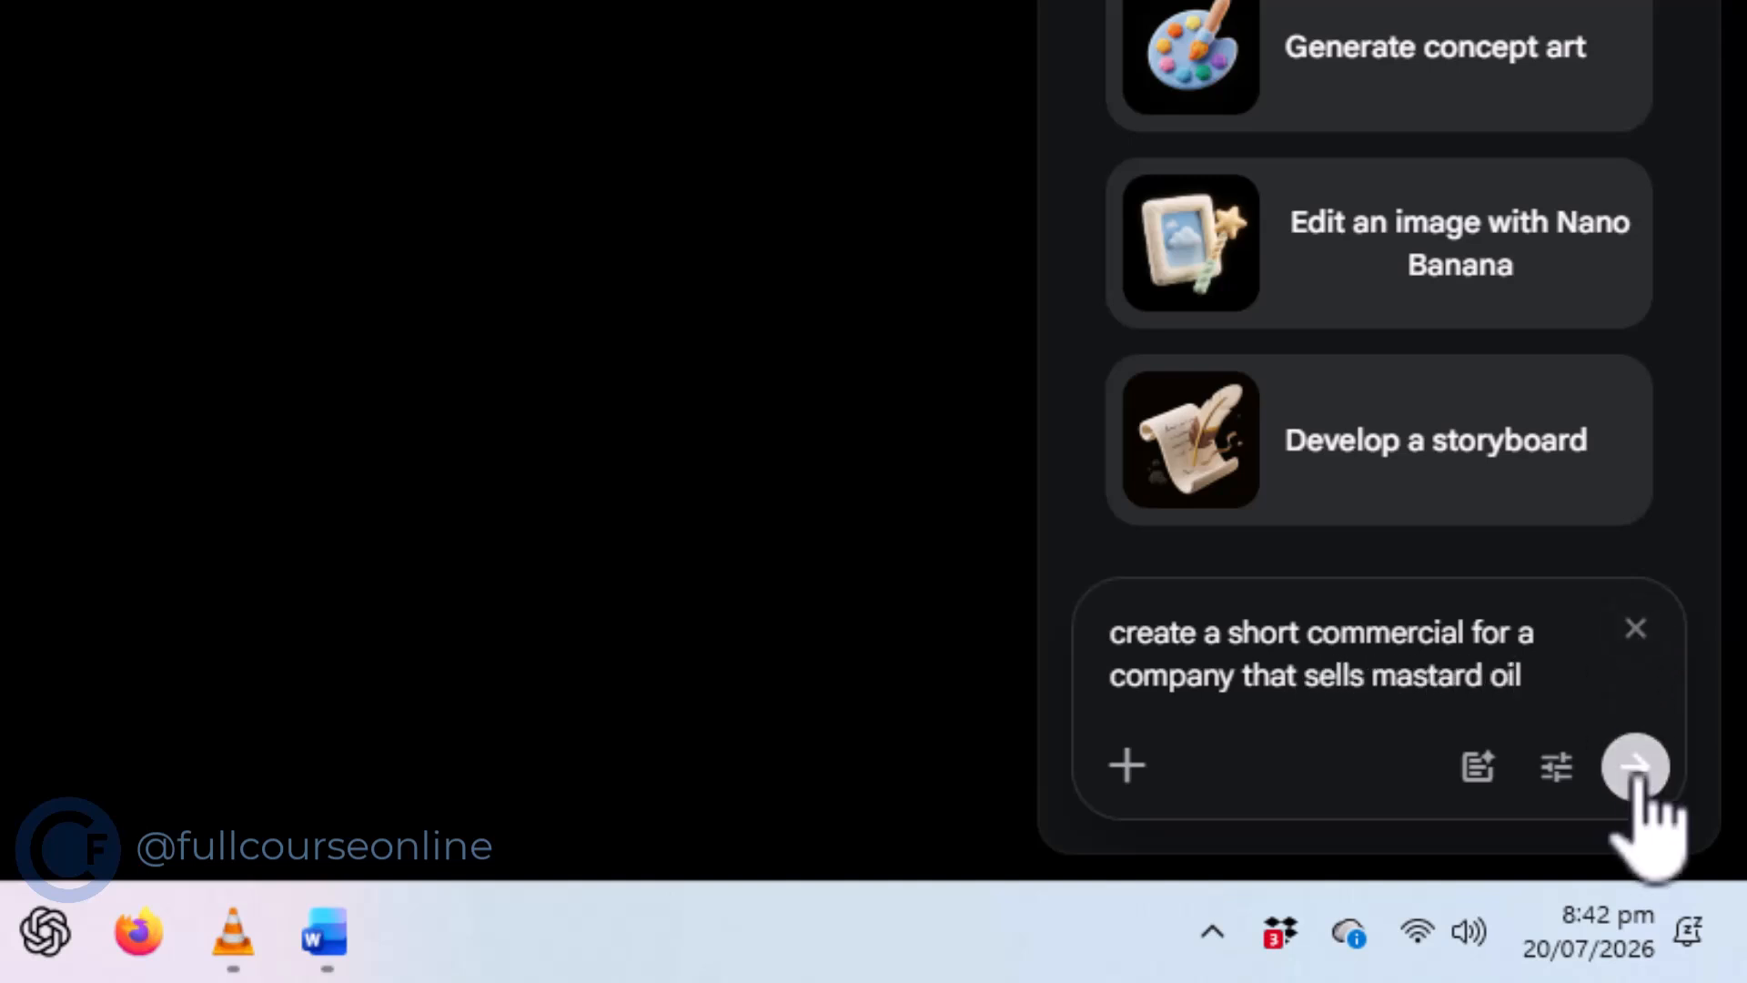
{"action": "left_click", "coordinate": [1635, 766]}
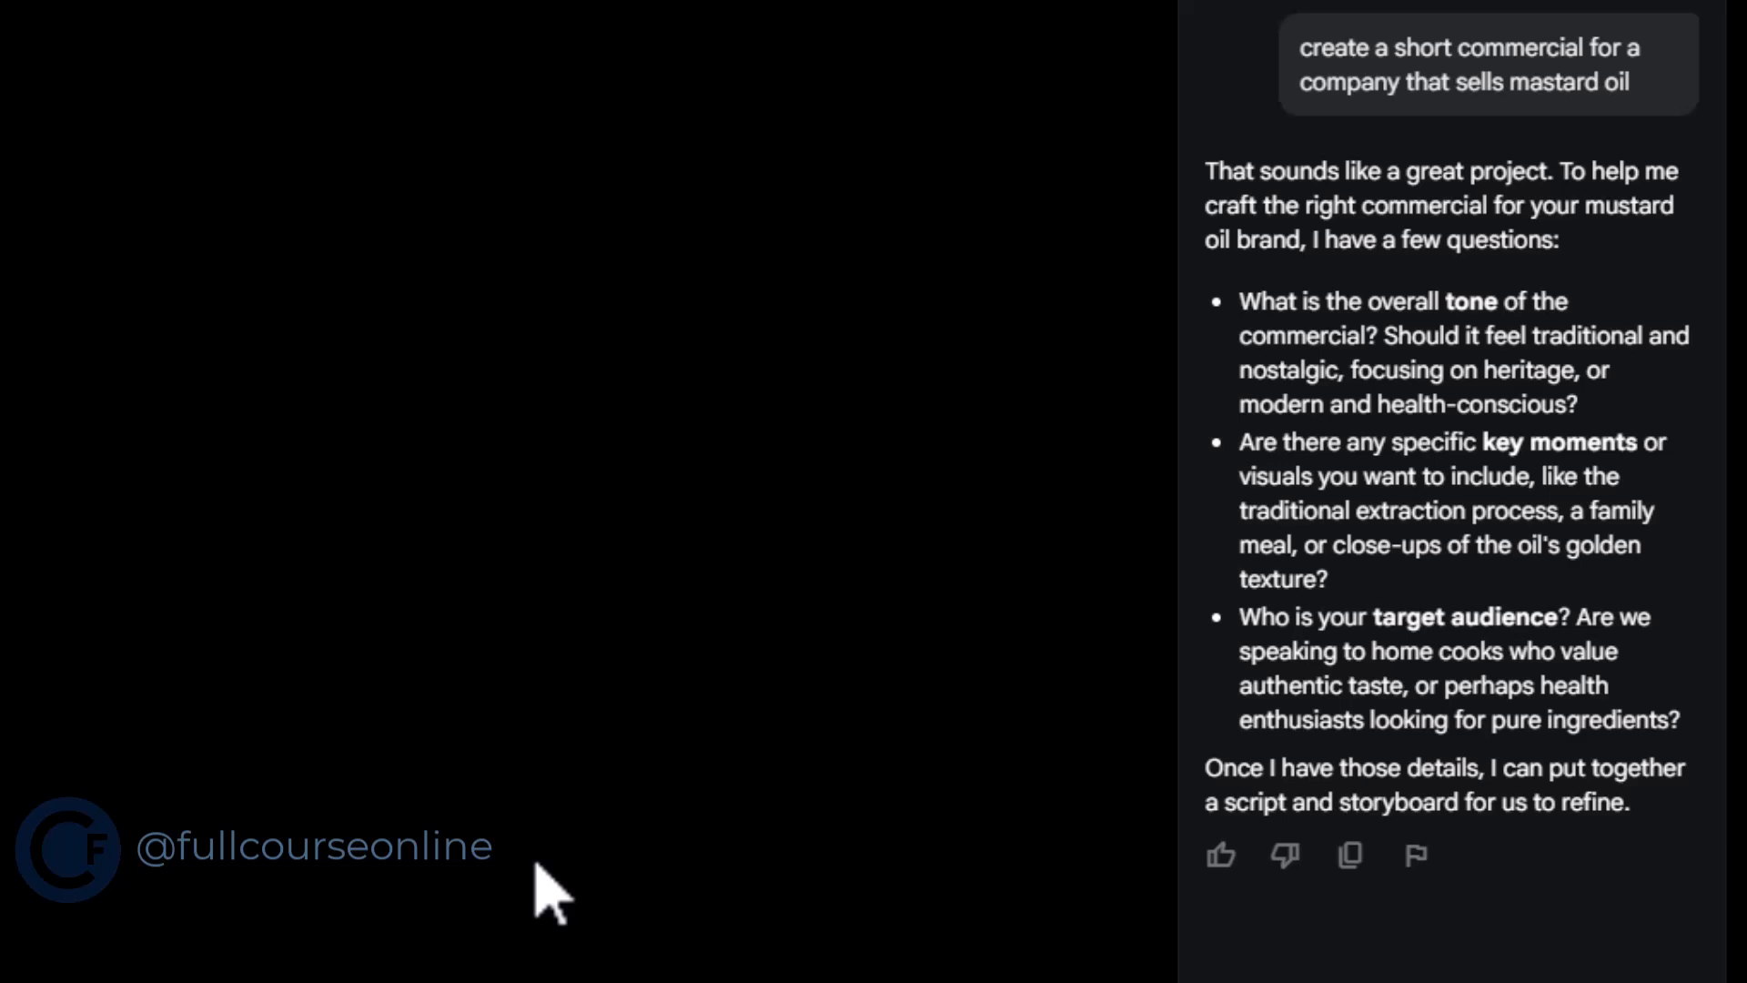
Answer the agent's questions with "it should focus on health, with a close ups of the oil goldern texture, and for health enthusiasts"
{"action": "type", "text": "it should focu"}
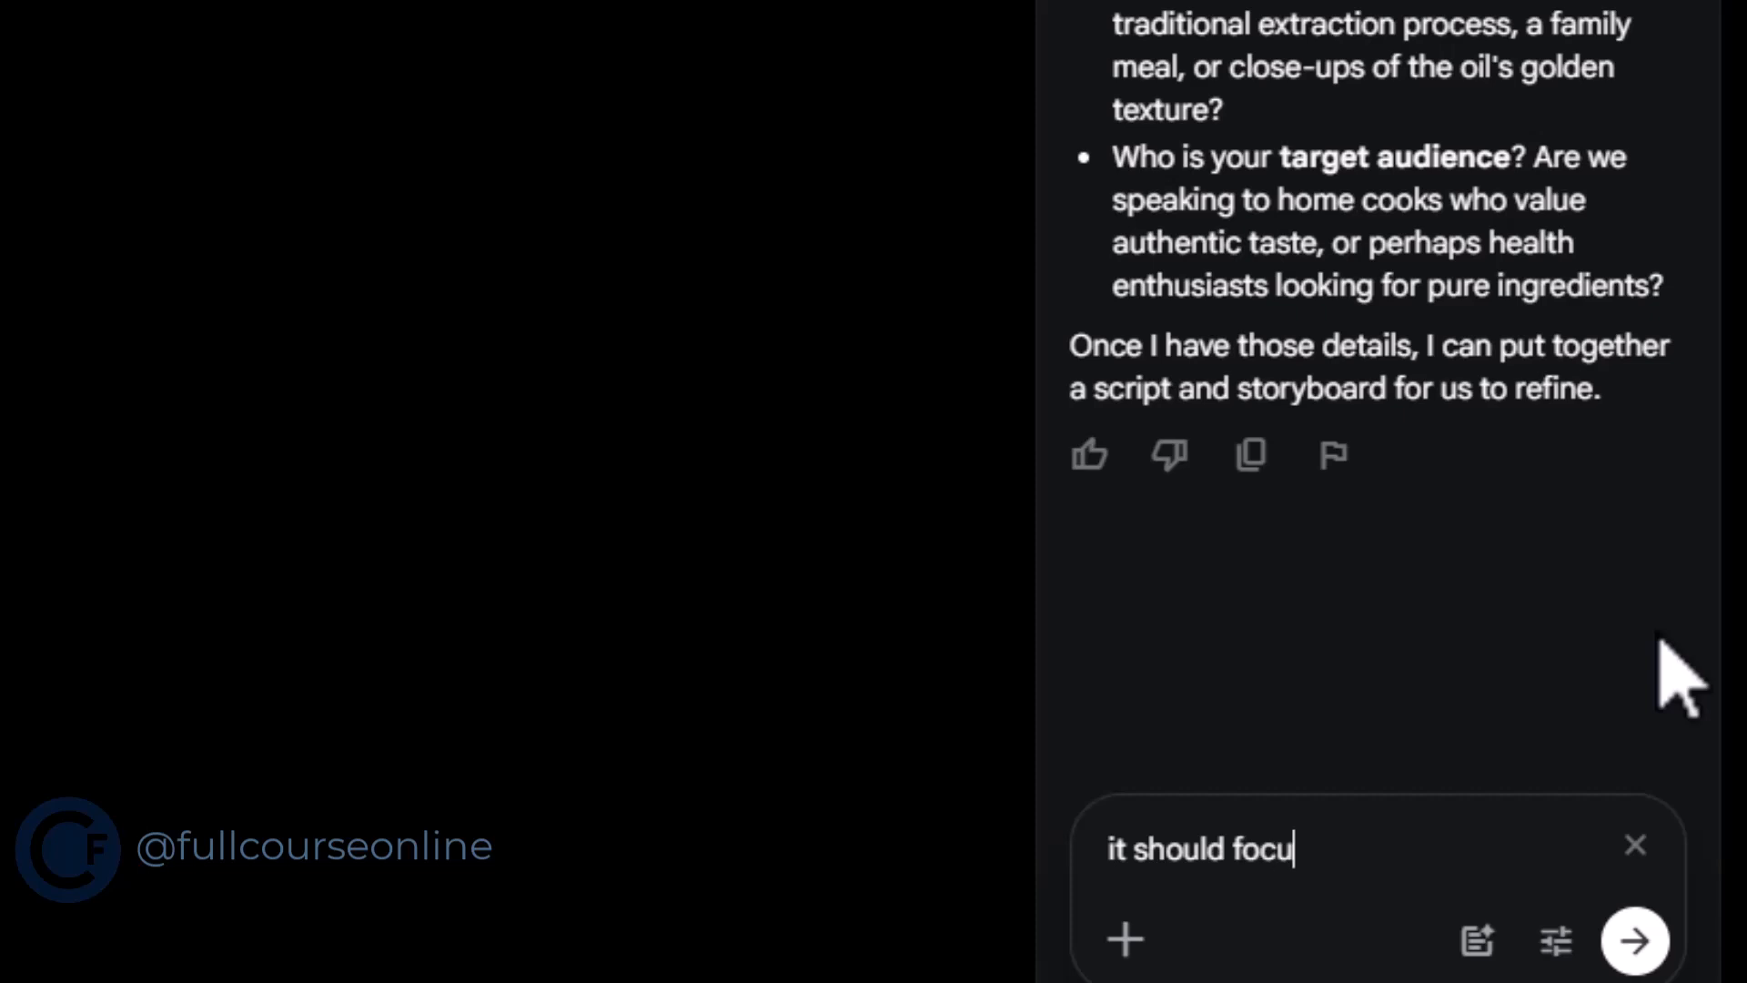
{"action": "type", "text": "s on health, "}
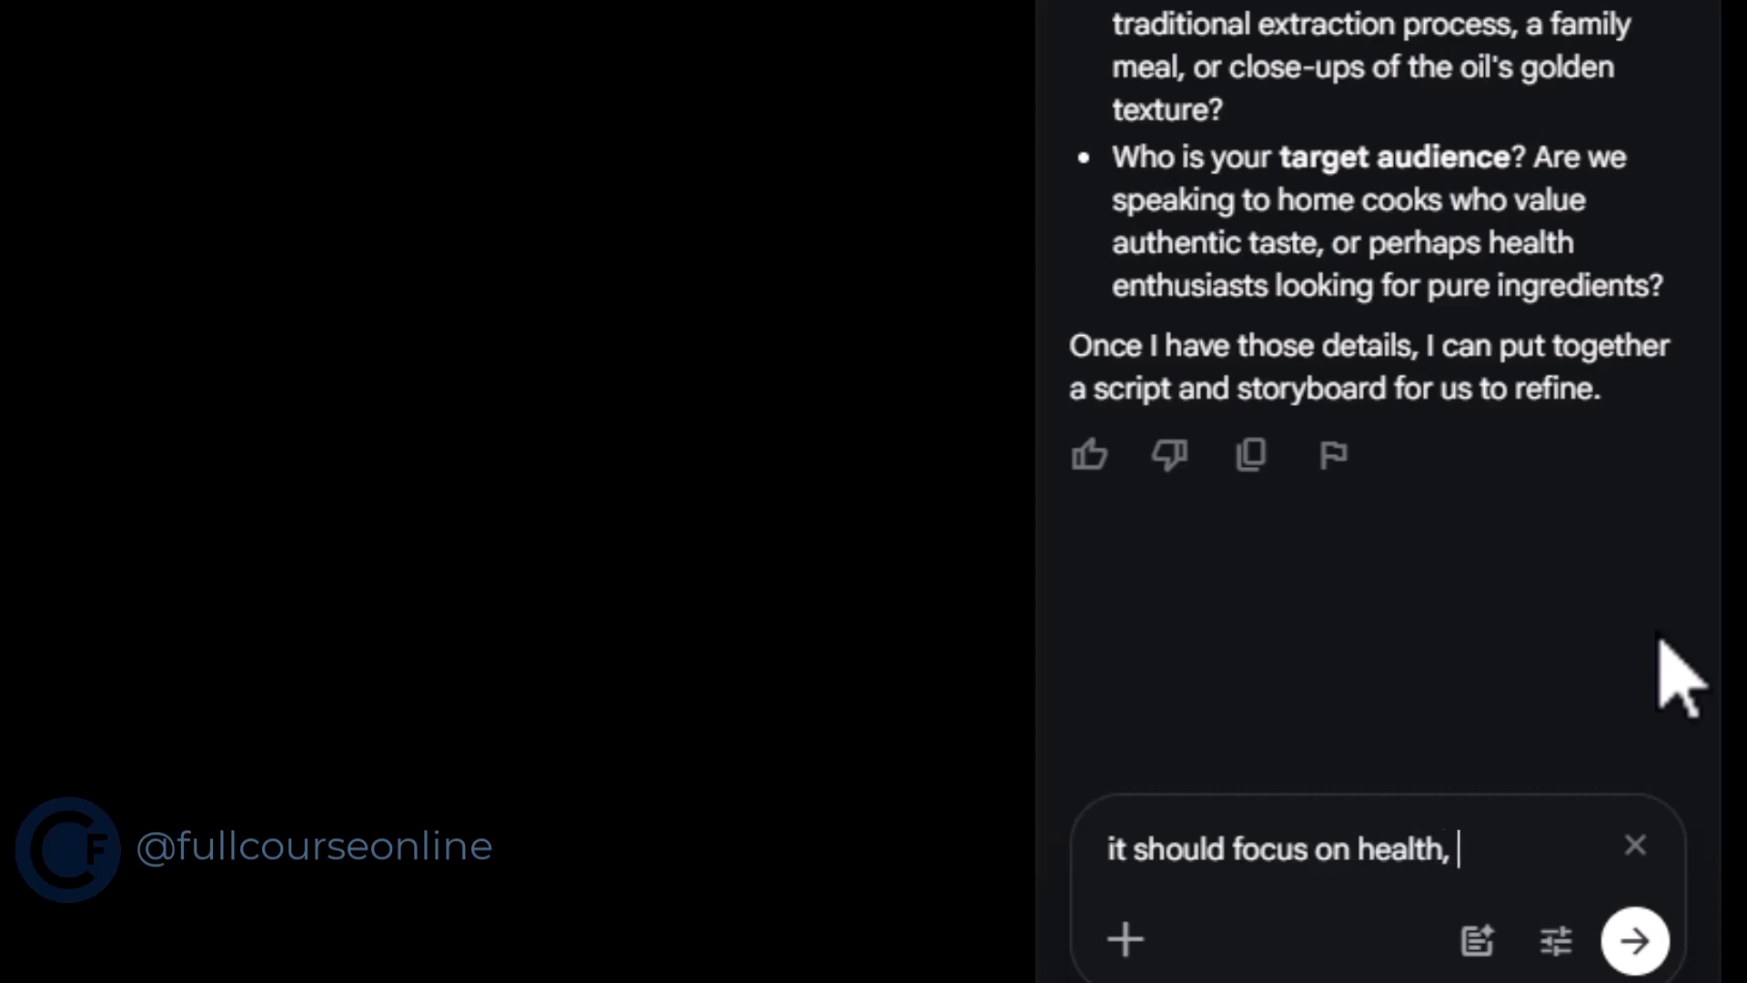
{"action": "type", "text": "with a close"}
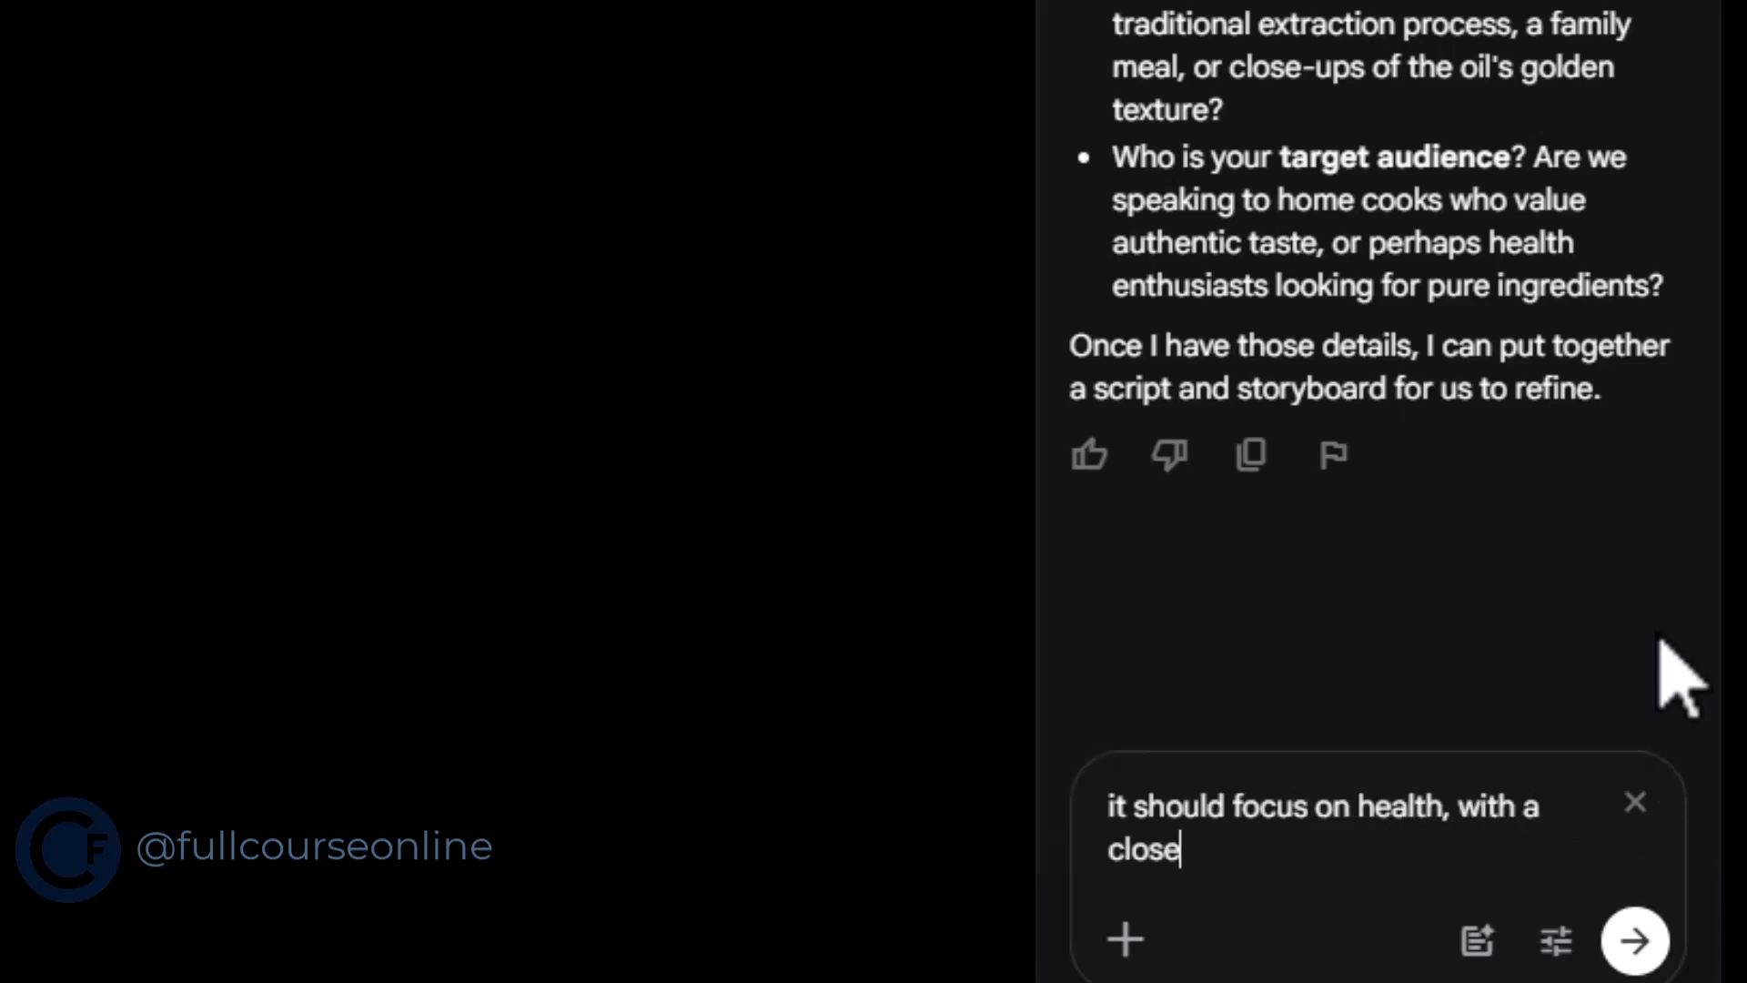
{"action": "type", "text": " ups of the oil g"}
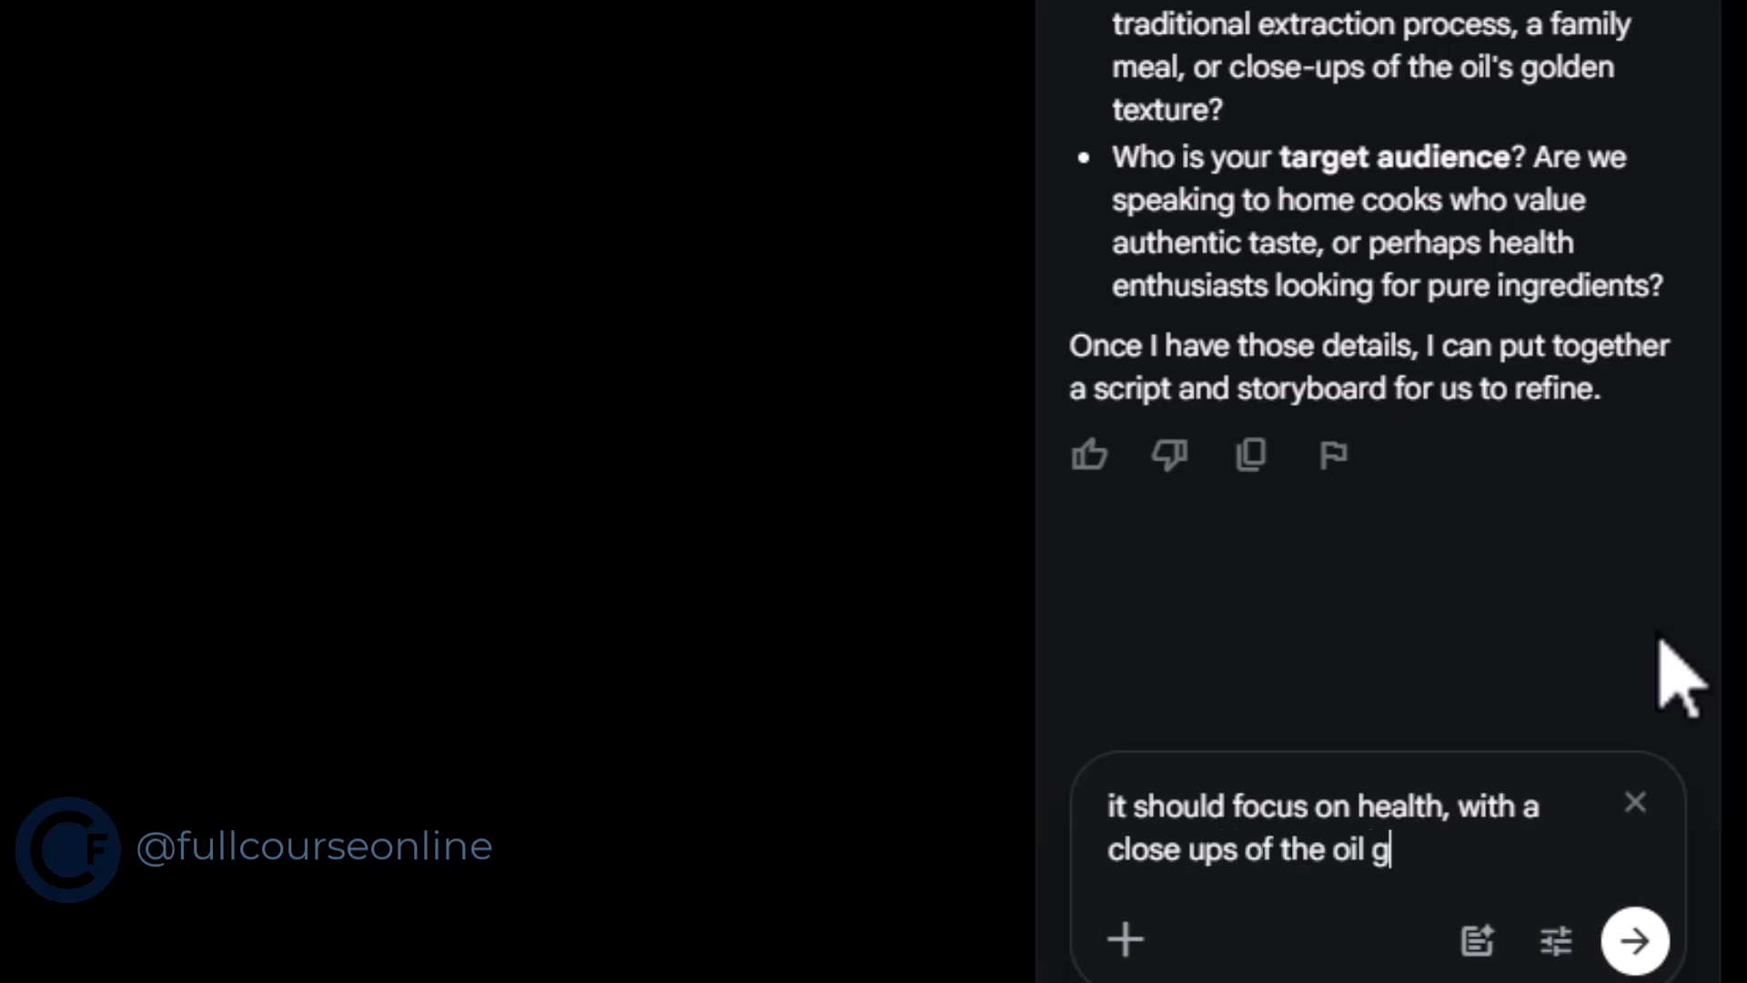
{"action": "type", "text": "oldern tex"}
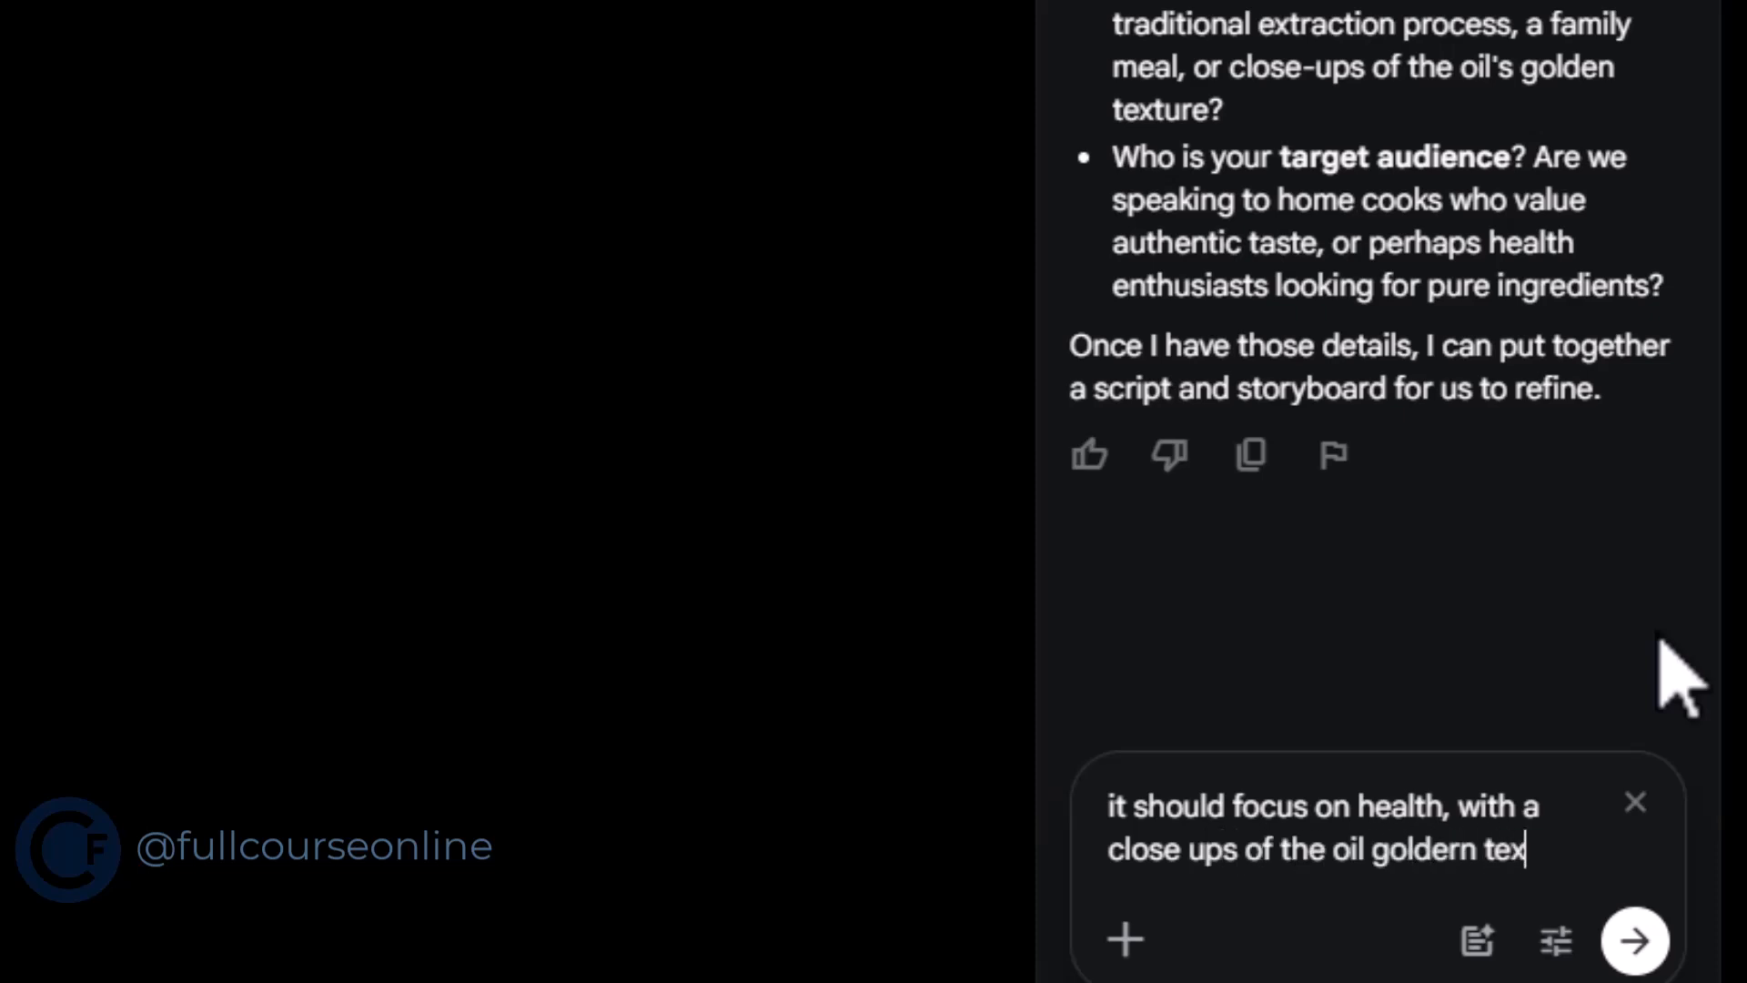
{"action": "type", "text": "ture, and fo"}
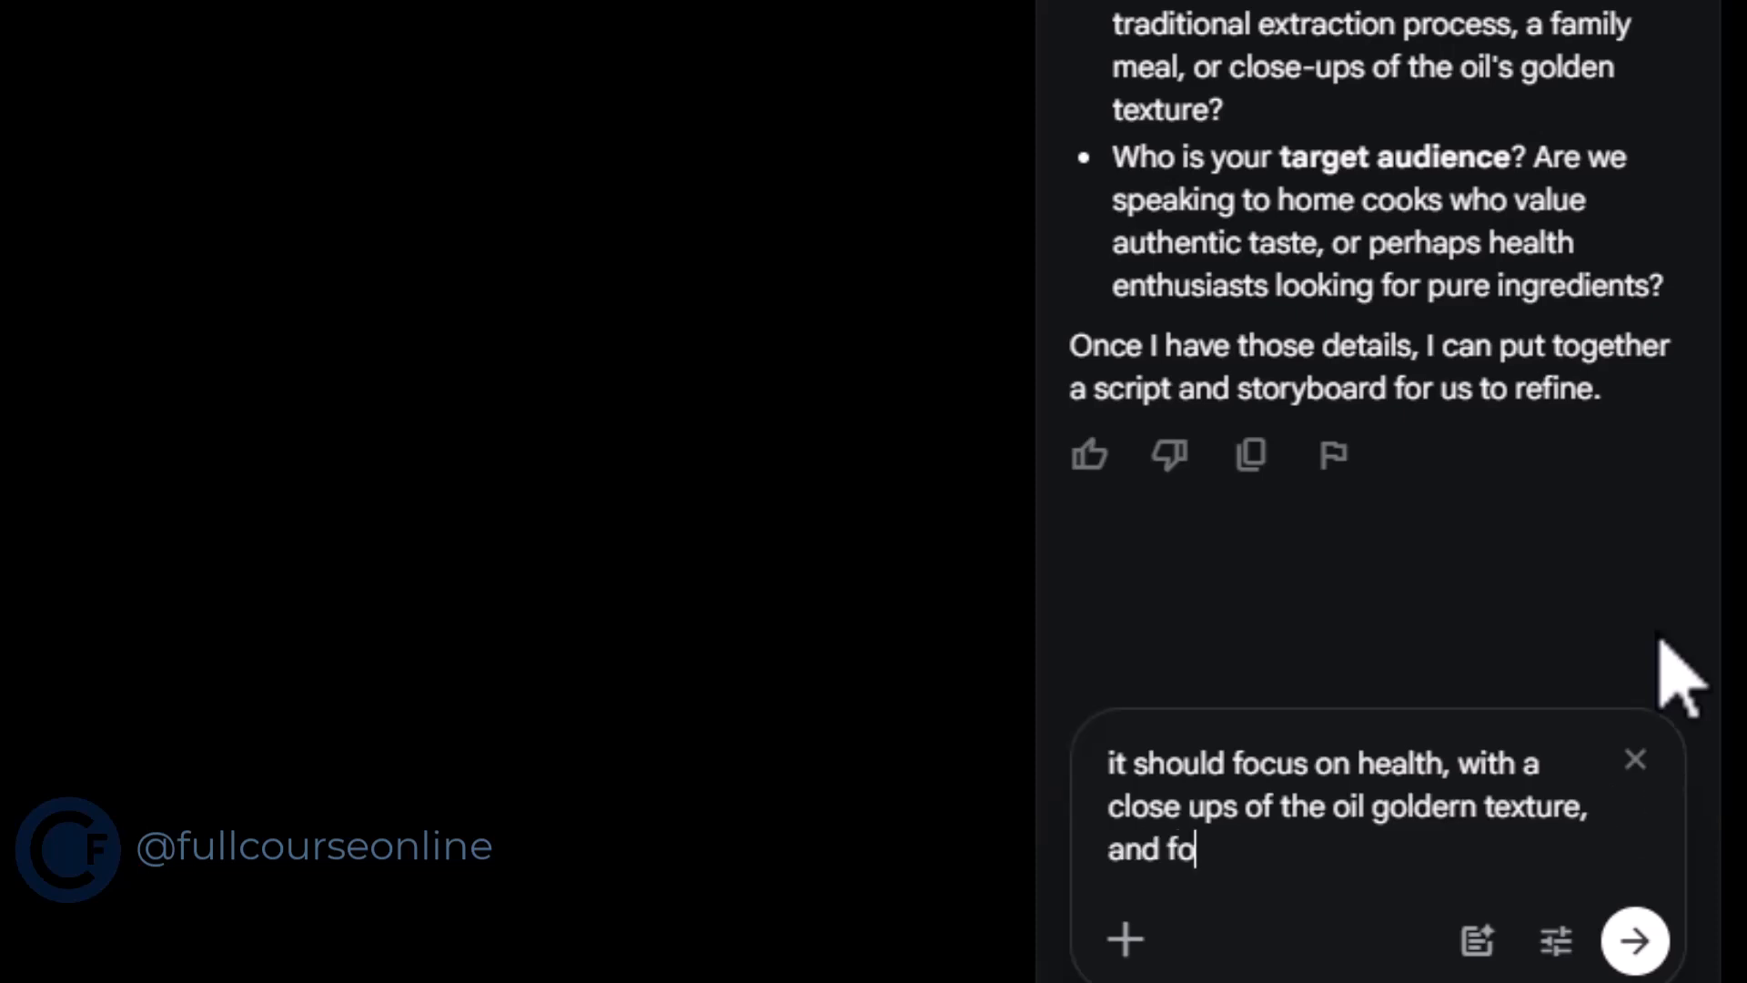
{"action": "type", "text": "r health"}
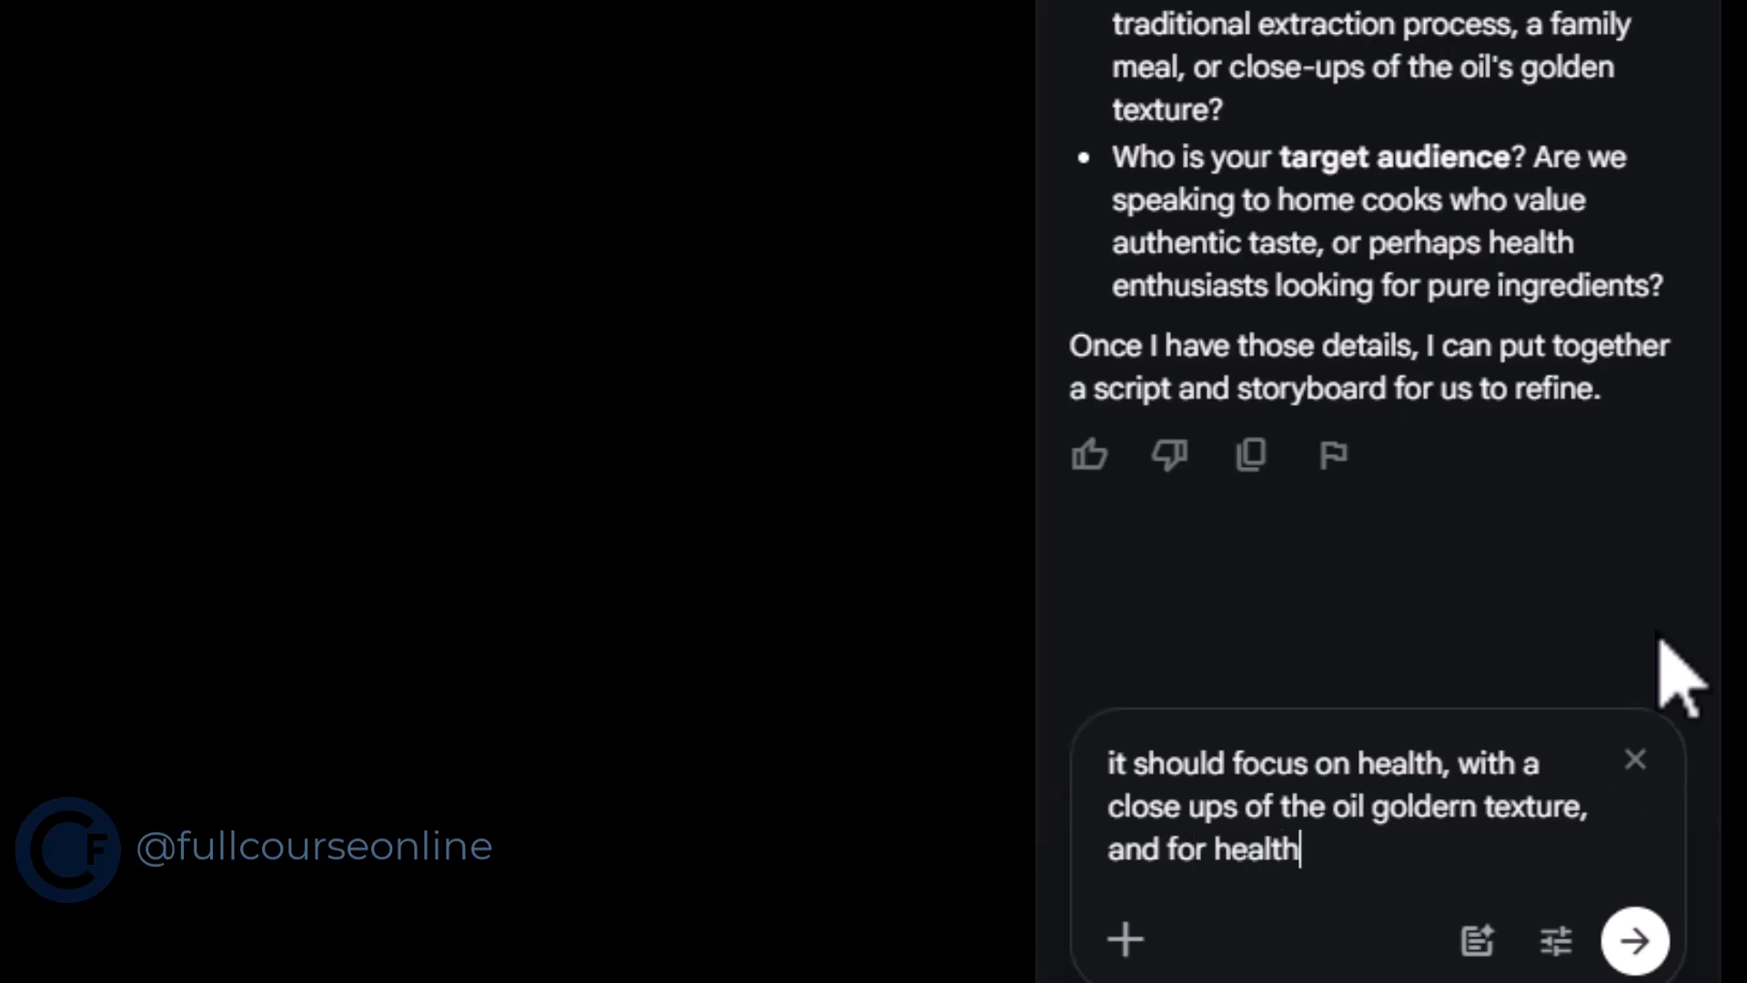
{"action": "type", "text": " enthusiast"}
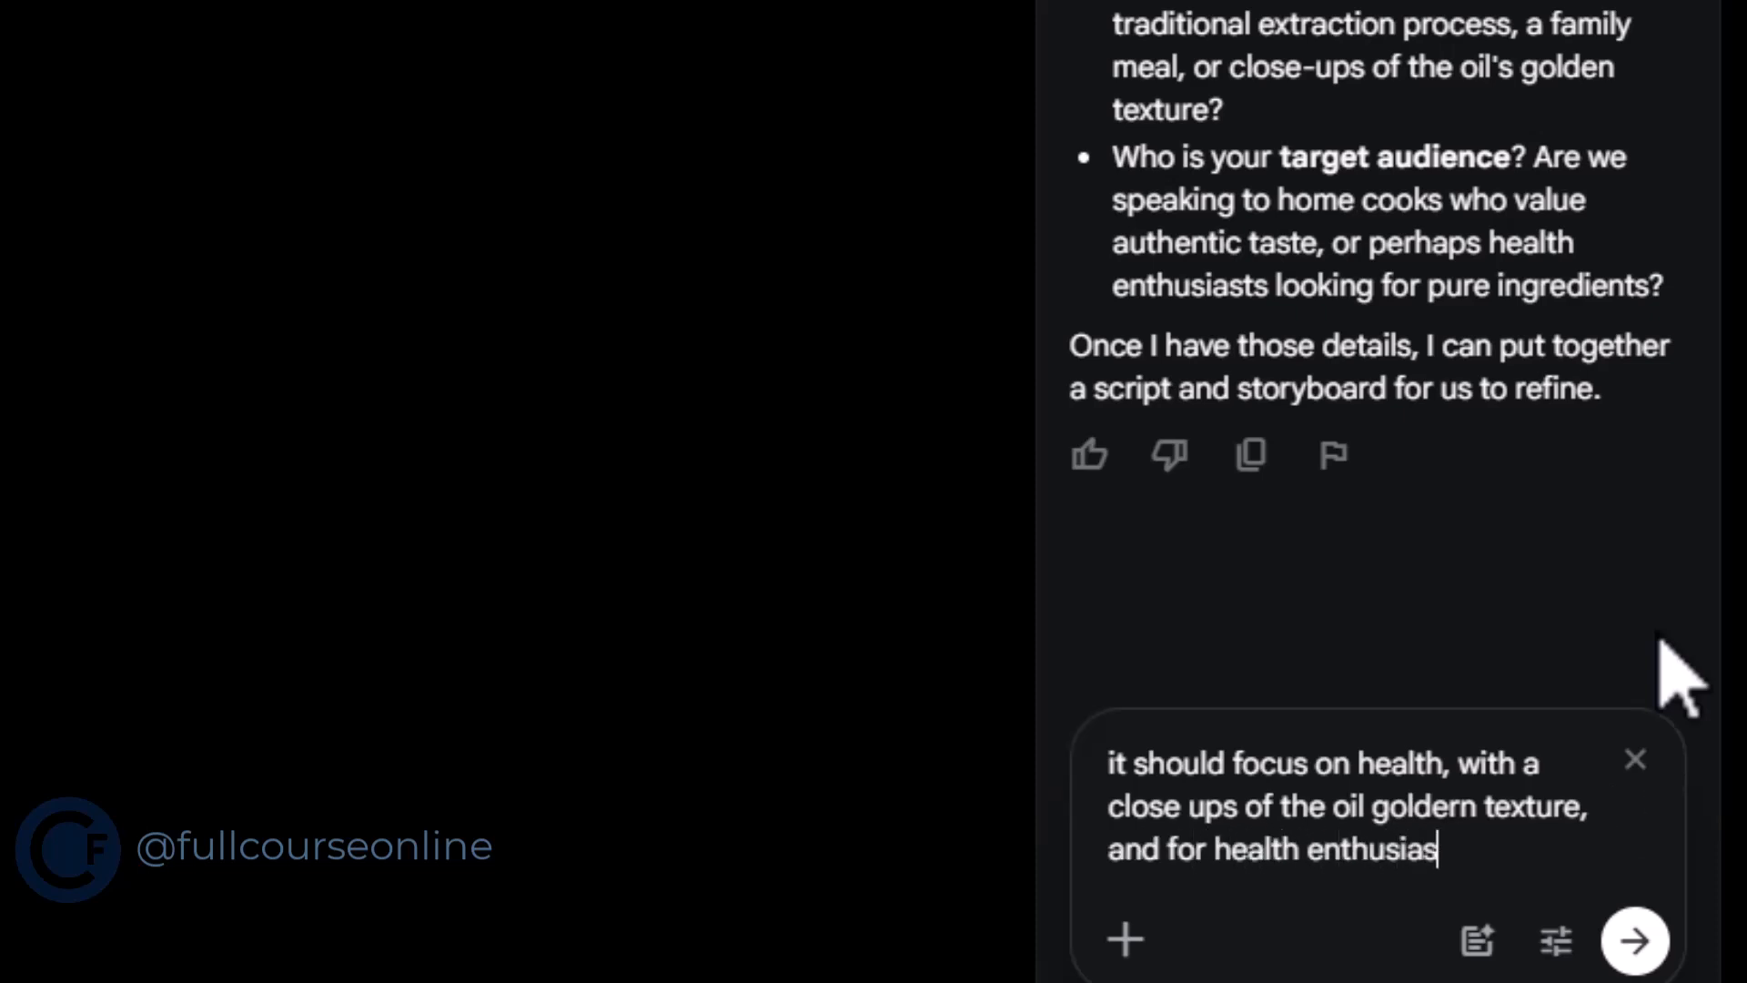
{"action": "type", "text": "s"}
{"action": "key", "text": "Return"}
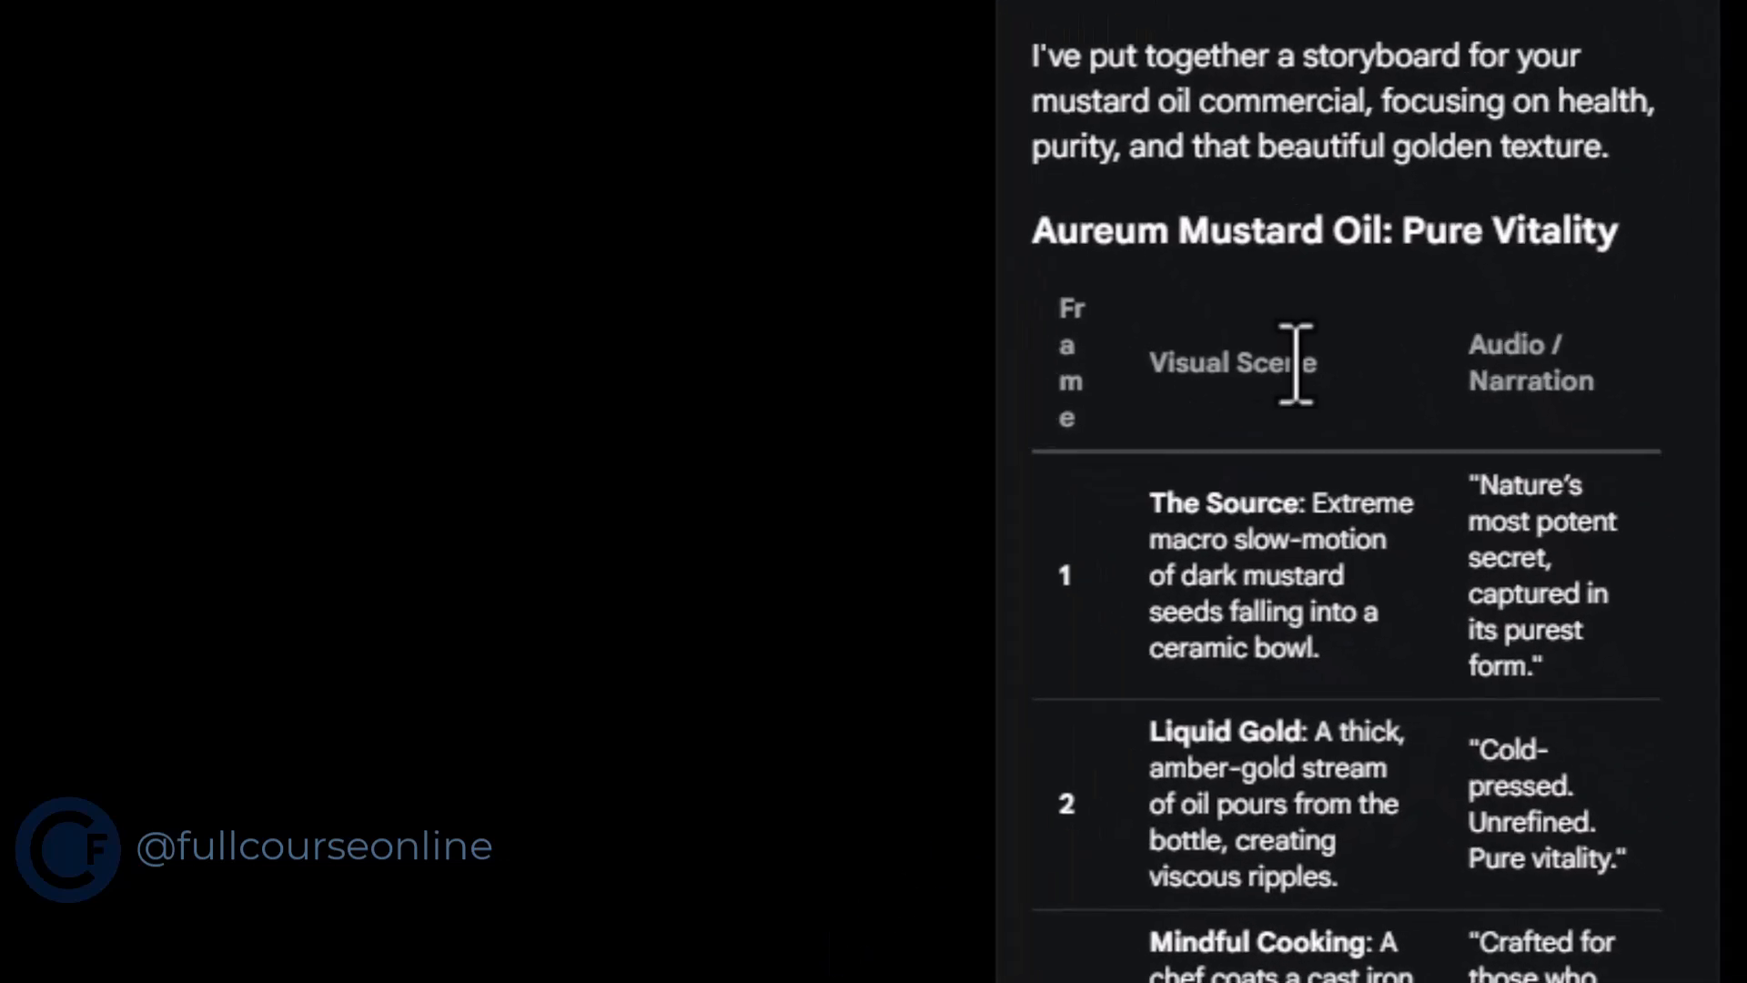
Read through the proposed storyboard frames and approve them with the reply "its ok , generate it"
{"action": "left_click_drag", "start_coordinate": [1147, 509], "coordinate": [1421, 627]}
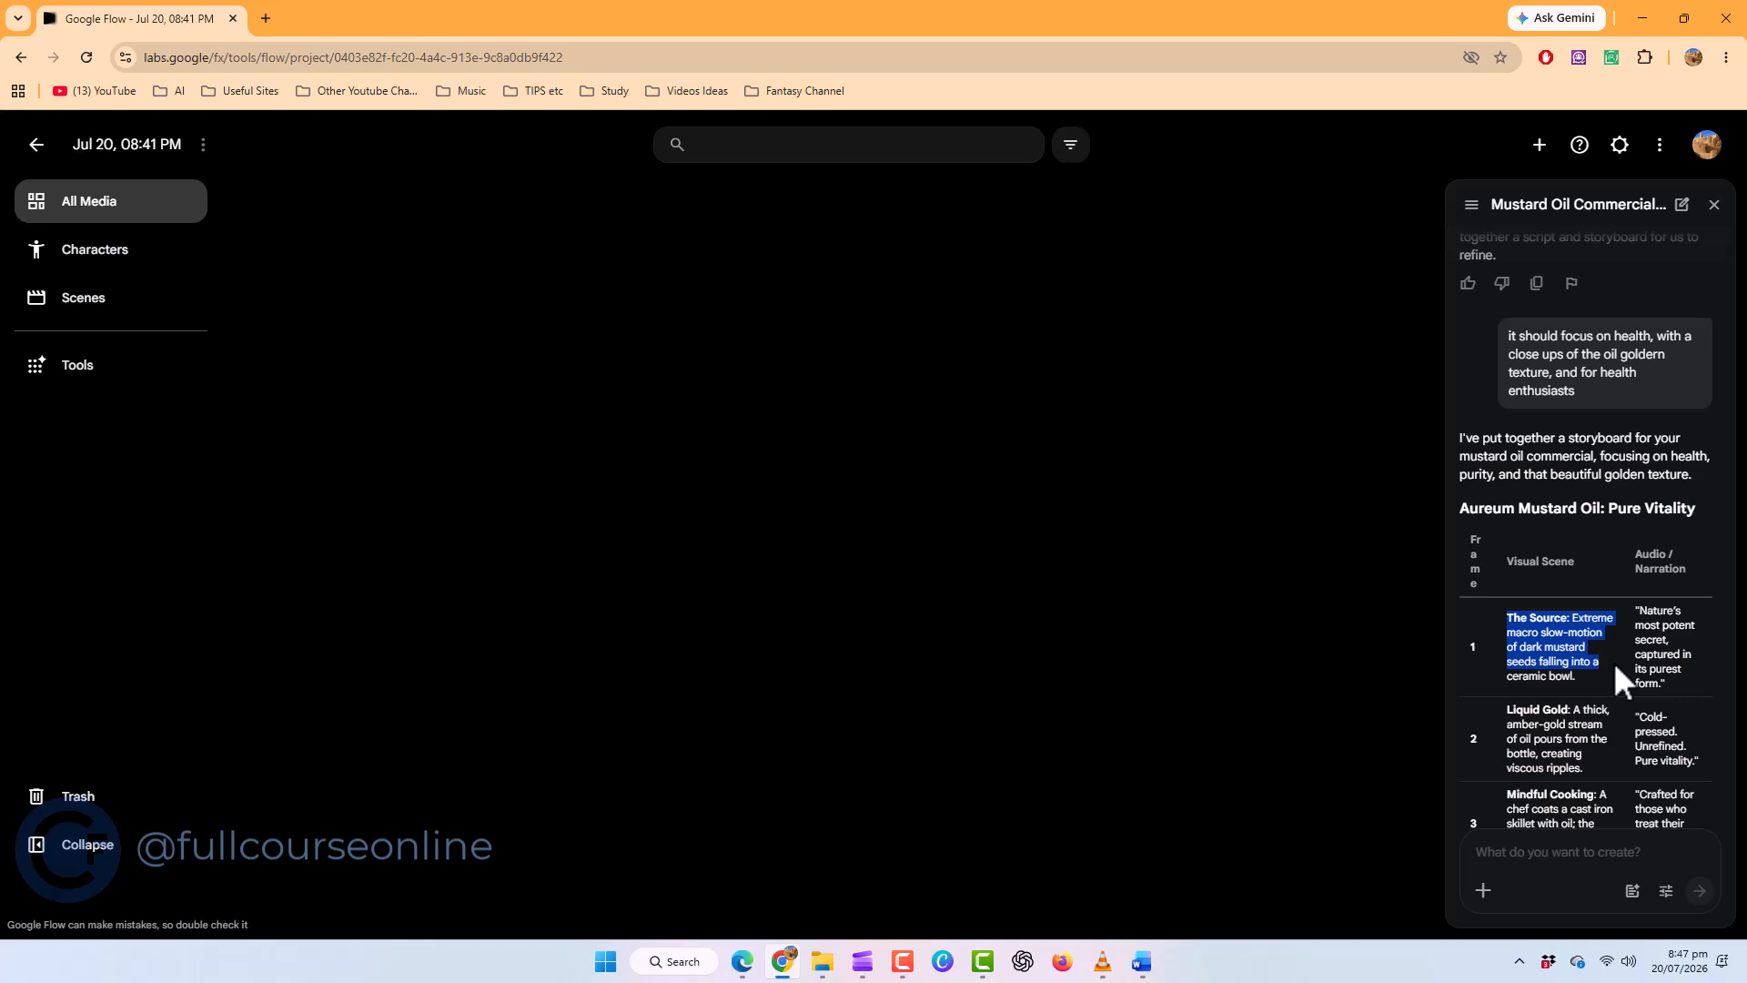
{"action": "left_click_drag", "start_coordinate": [1615, 664], "coordinate": [1615, 675]}
{"action": "left_click", "coordinate": [1605, 682]}
{"action": "scroll", "coordinate": [1626, 715], "scroll_direction": "down", "scroll_amount": 1}
{"action": "scroll", "coordinate": [1624, 711], "scroll_direction": "down", "scroll_amount": 4}
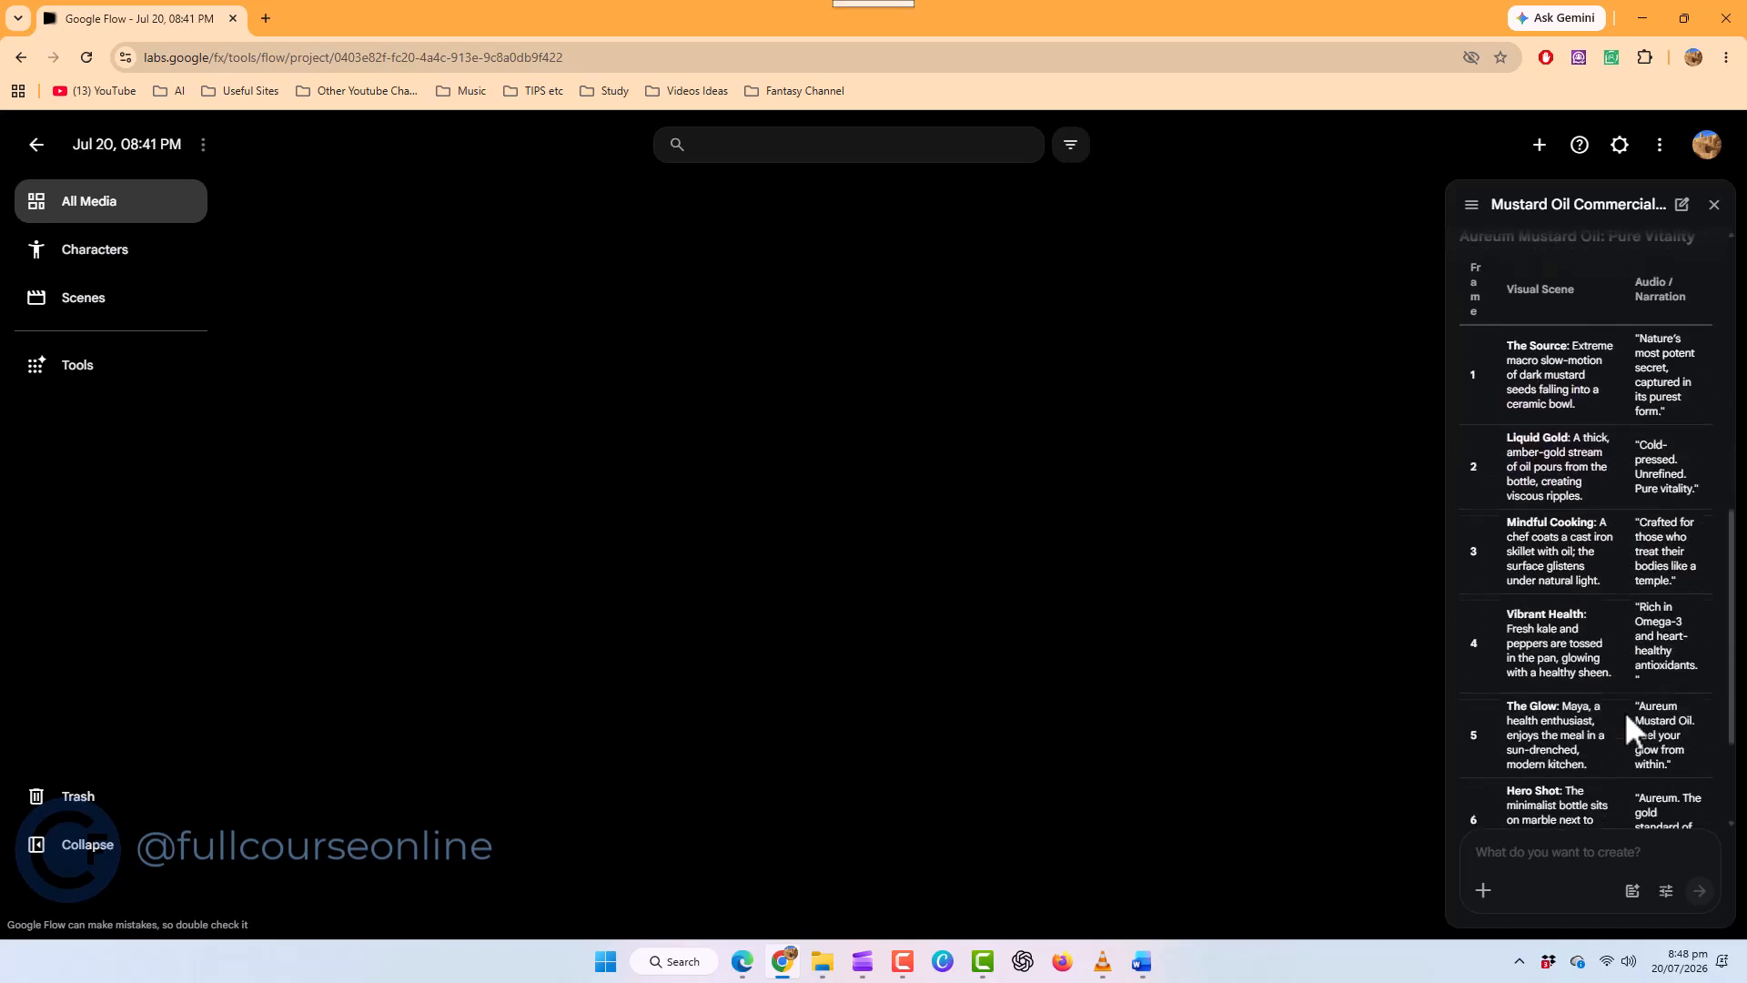
{"action": "scroll", "coordinate": [1625, 714], "scroll_direction": "down", "scroll_amount": 1}
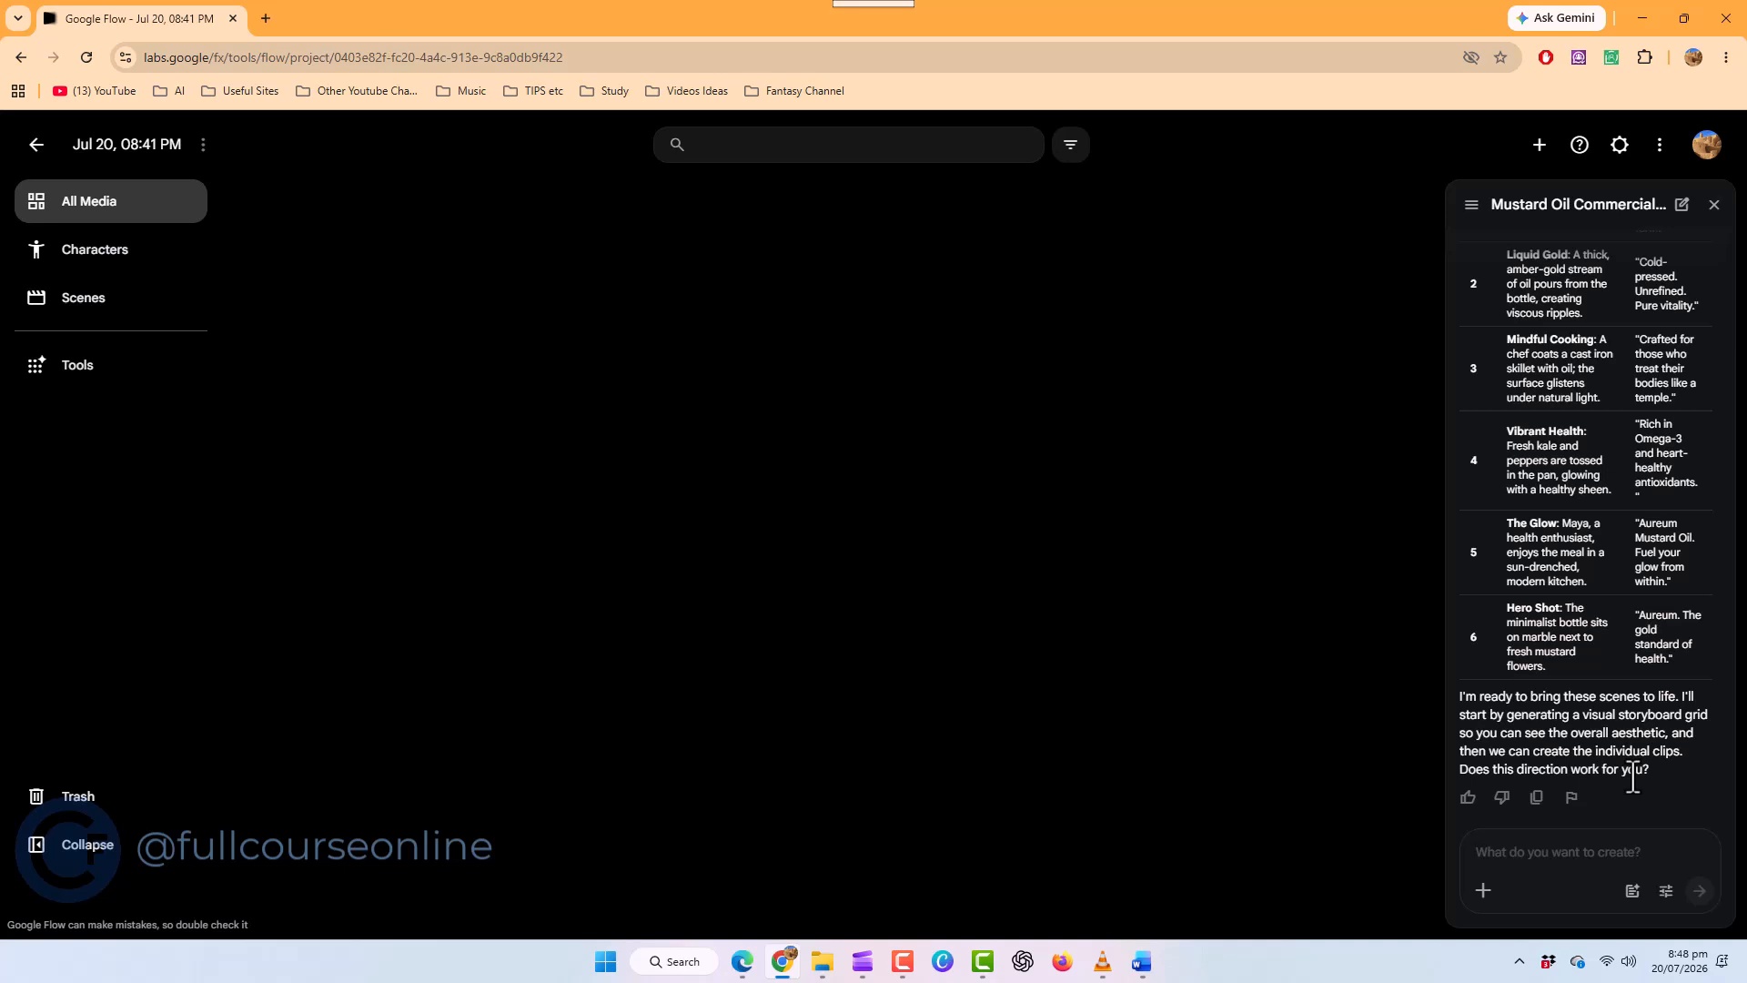
{"action": "type", "text": "its ok , generate it"}
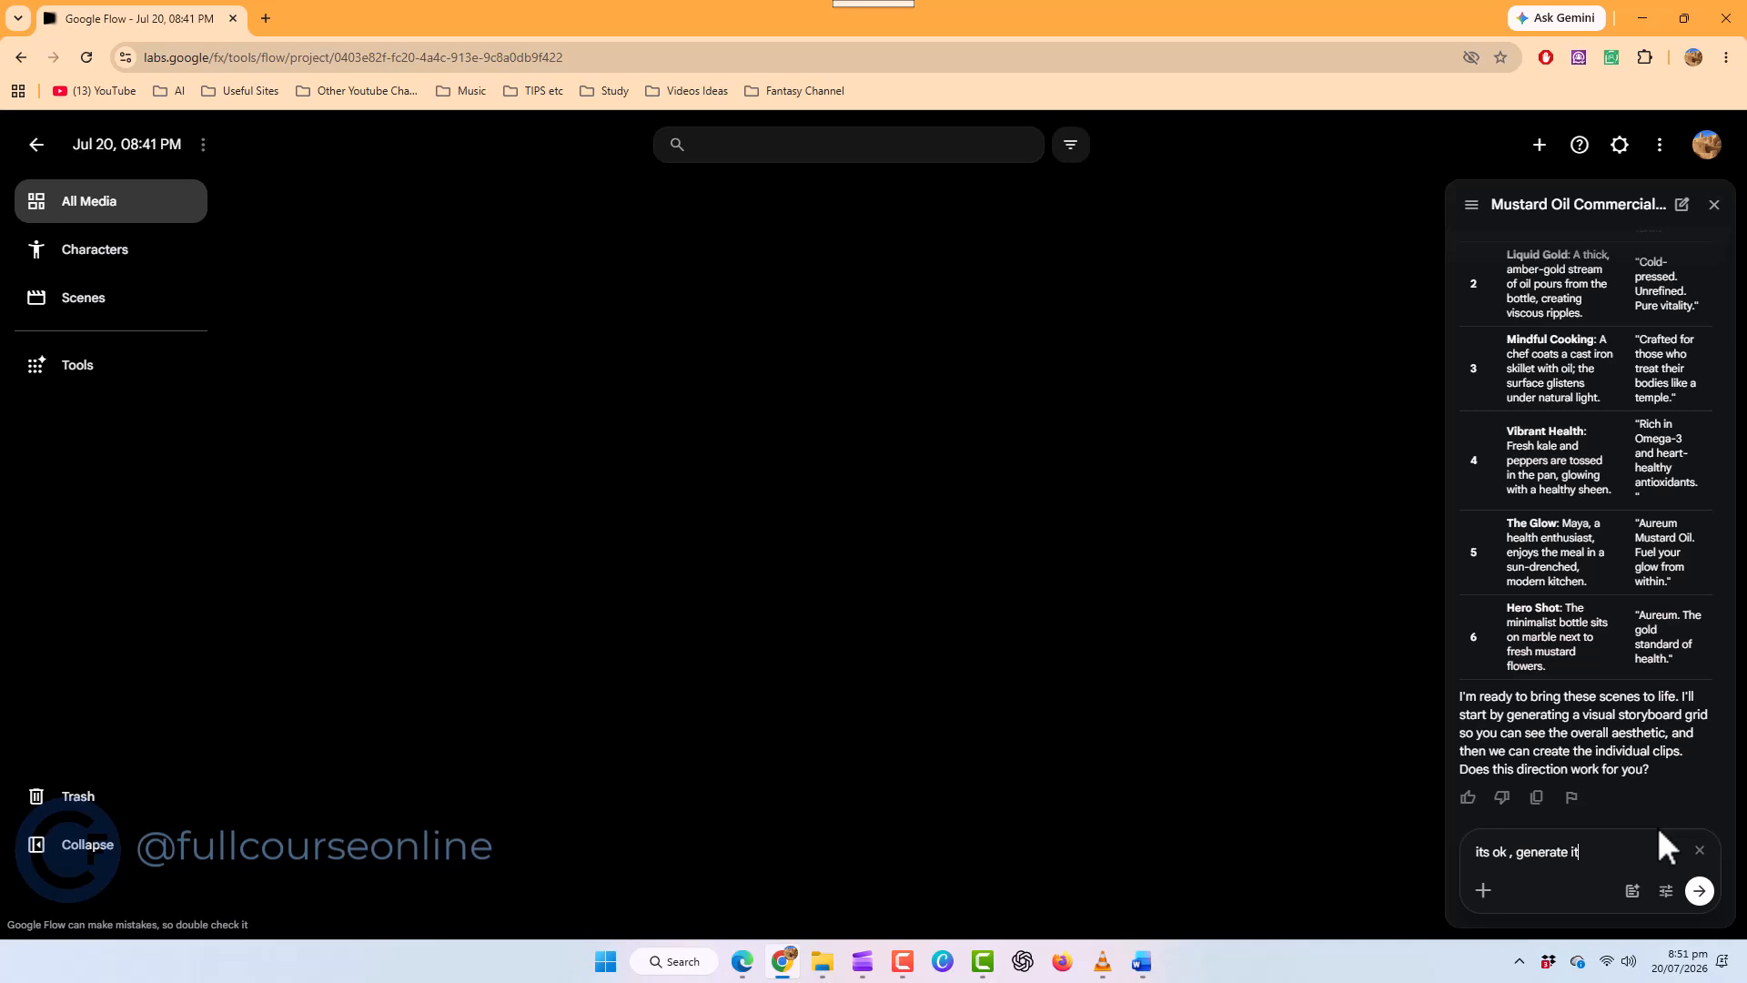
{"action": "key", "text": "Return"}
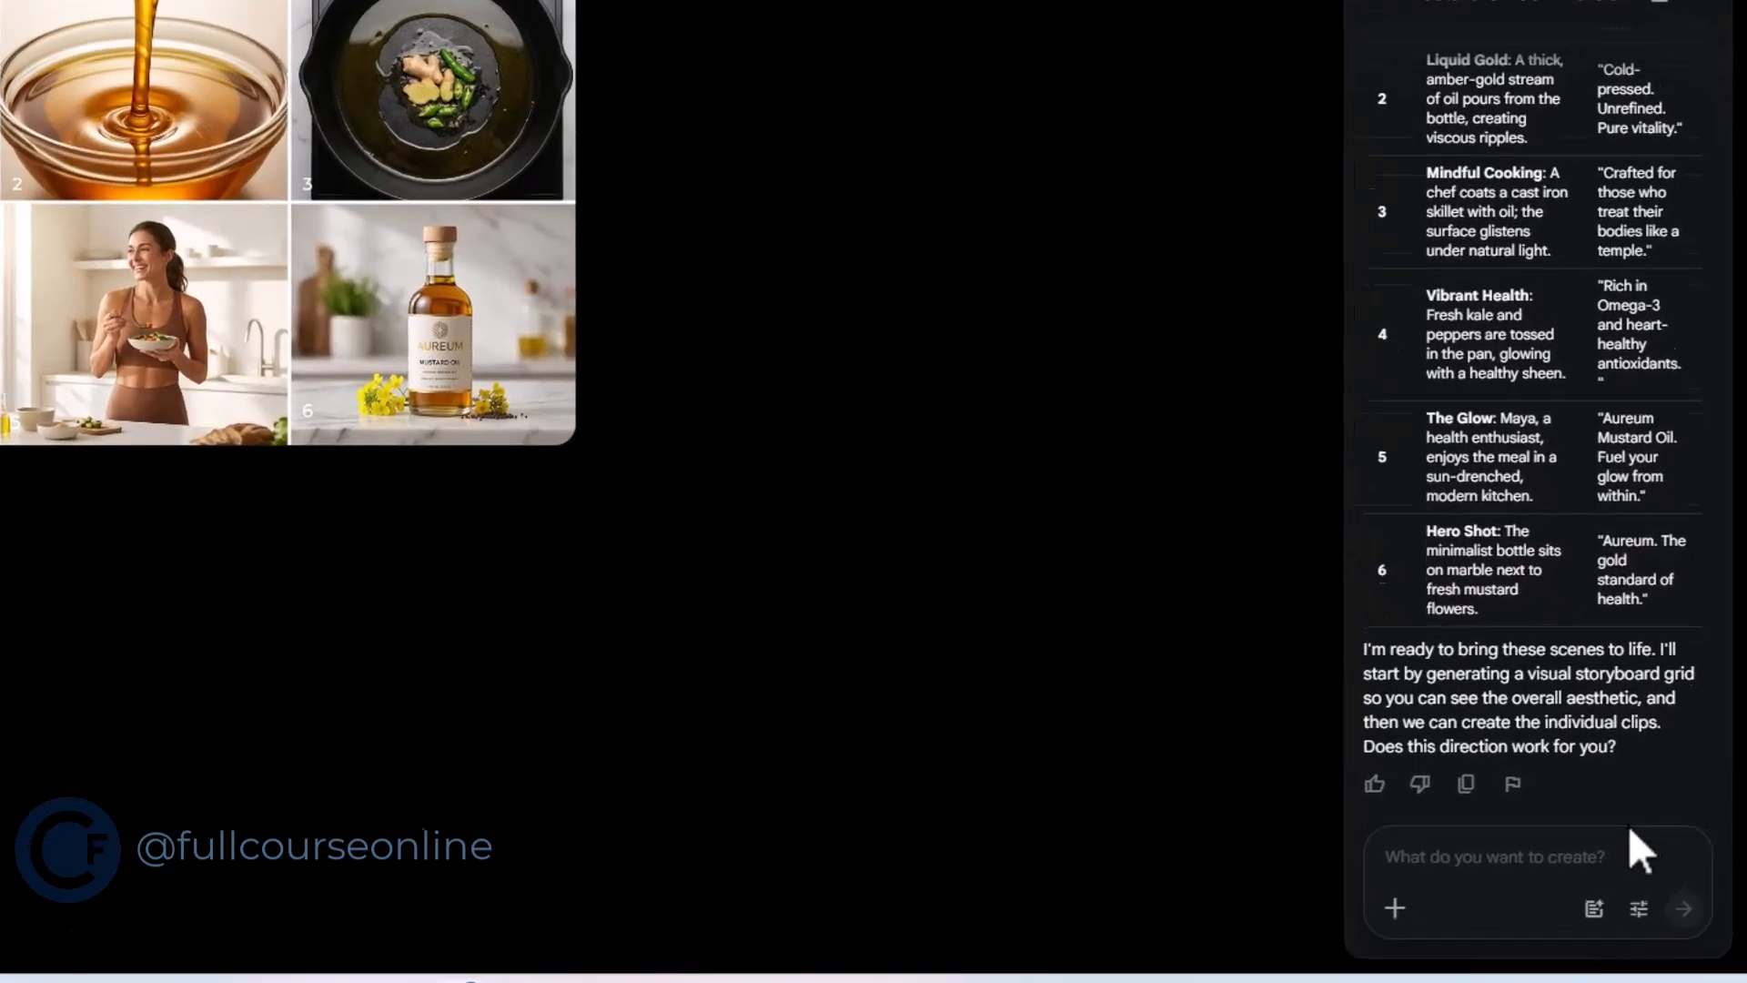
Request a storyboard correction with "in number 6 the company name on the bottle should be " Nature's Gold""
{"action": "type", "text": "in number 6 the compan"}
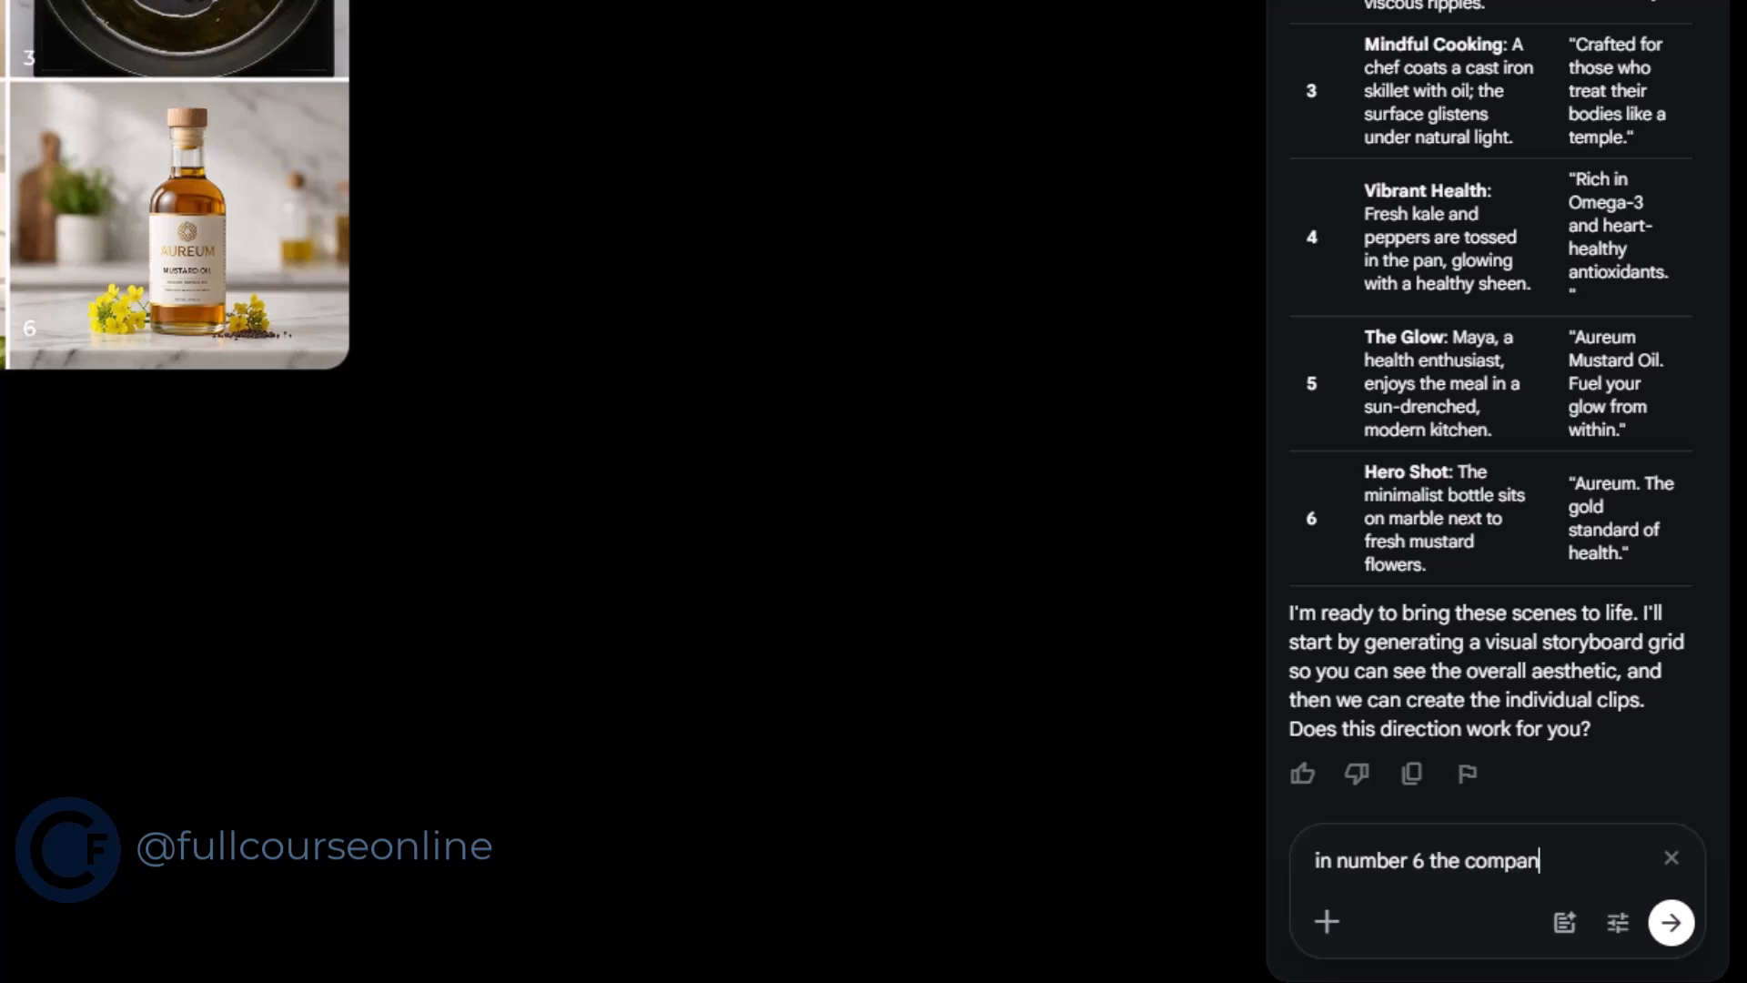
{"action": "type", "text": "on the bottle should be \" Nature's Gol"}
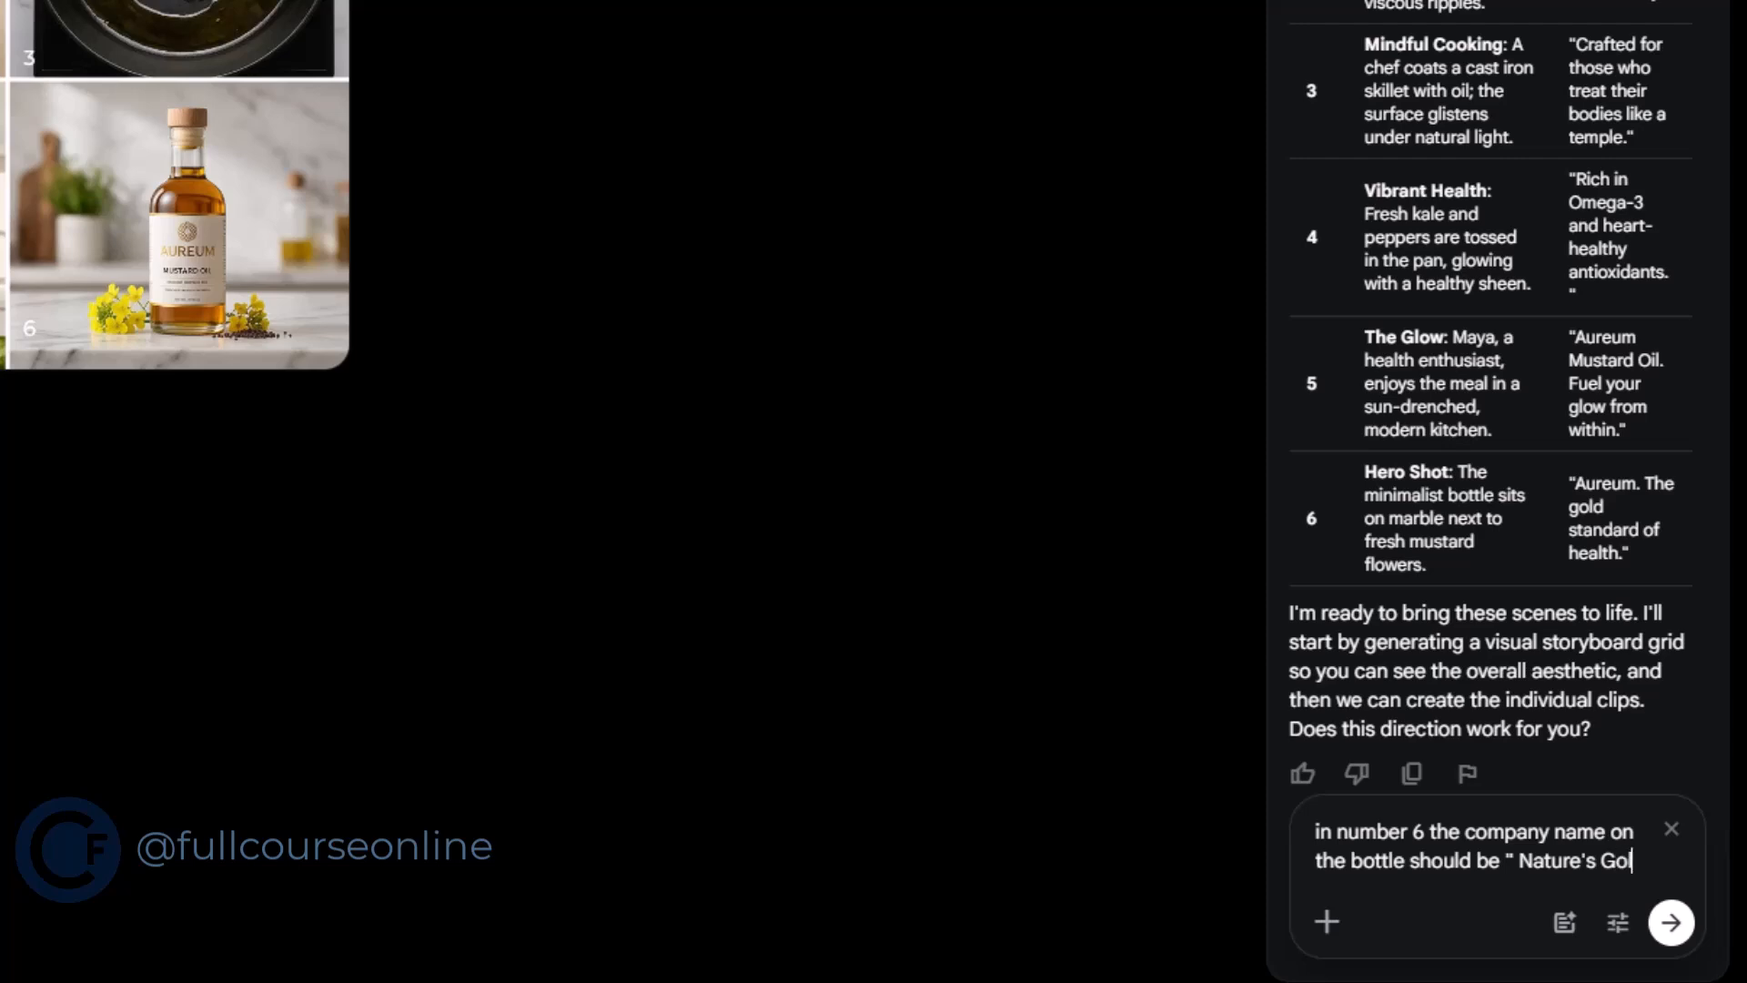
{"action": "type", "text": "\""}
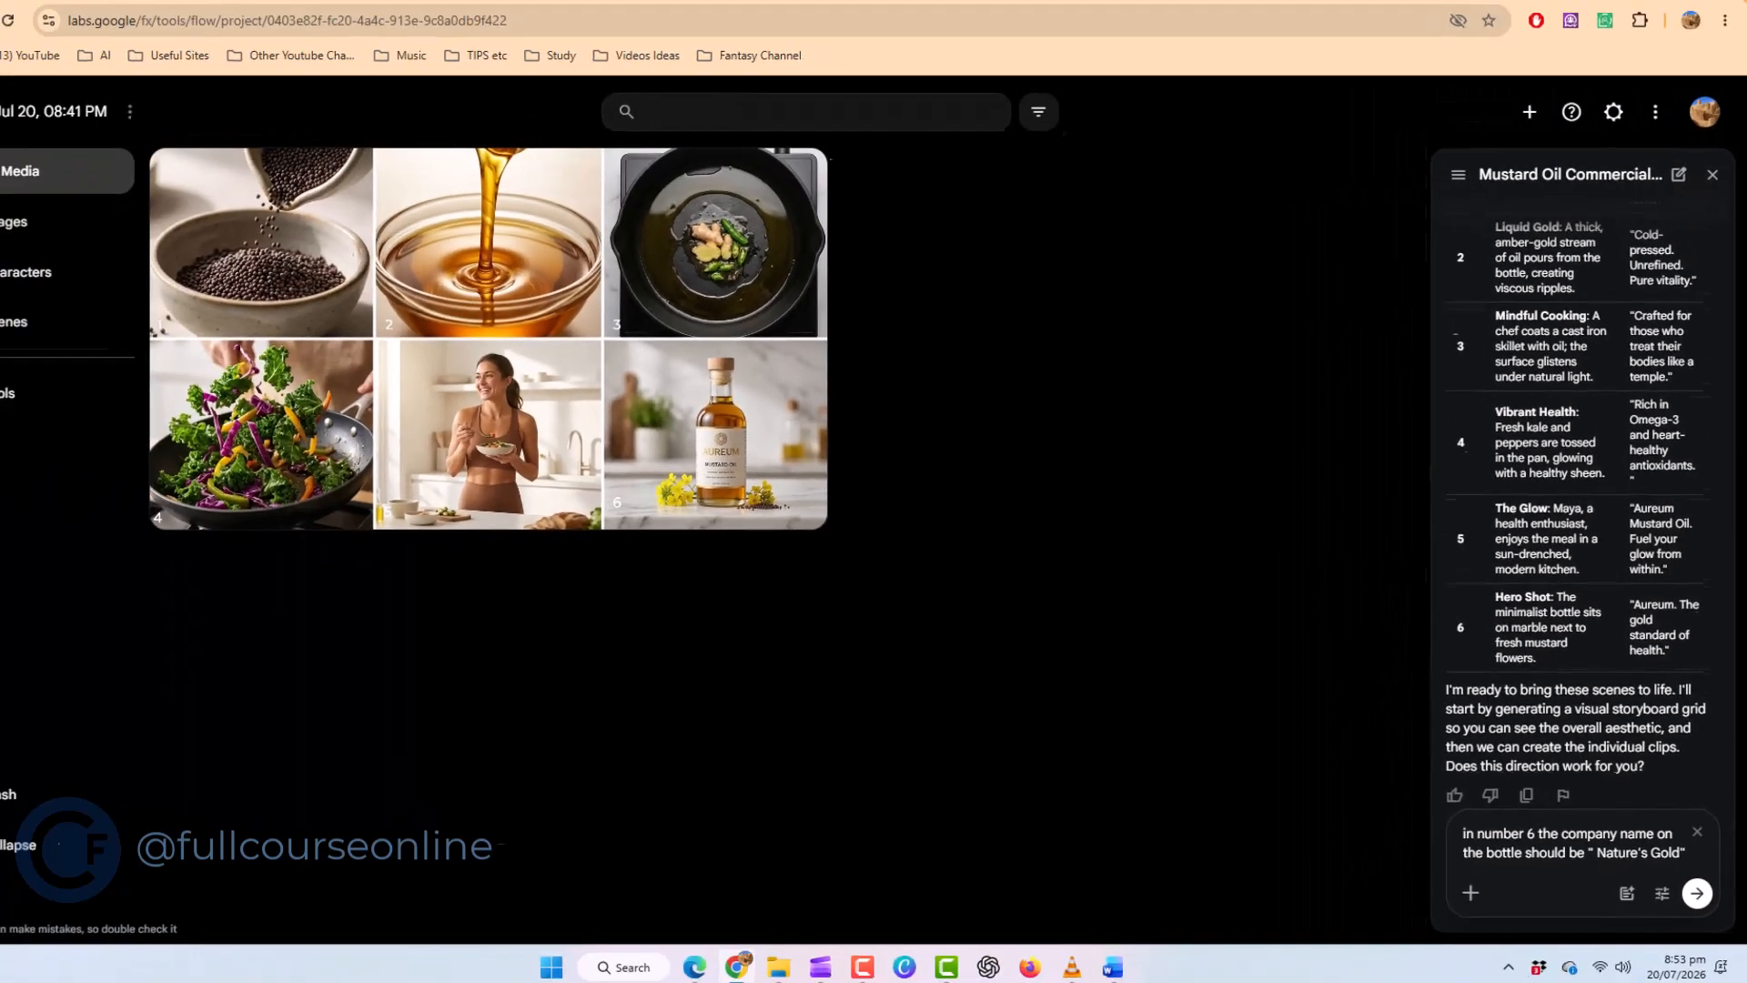
{"action": "key", "text": "Return"}
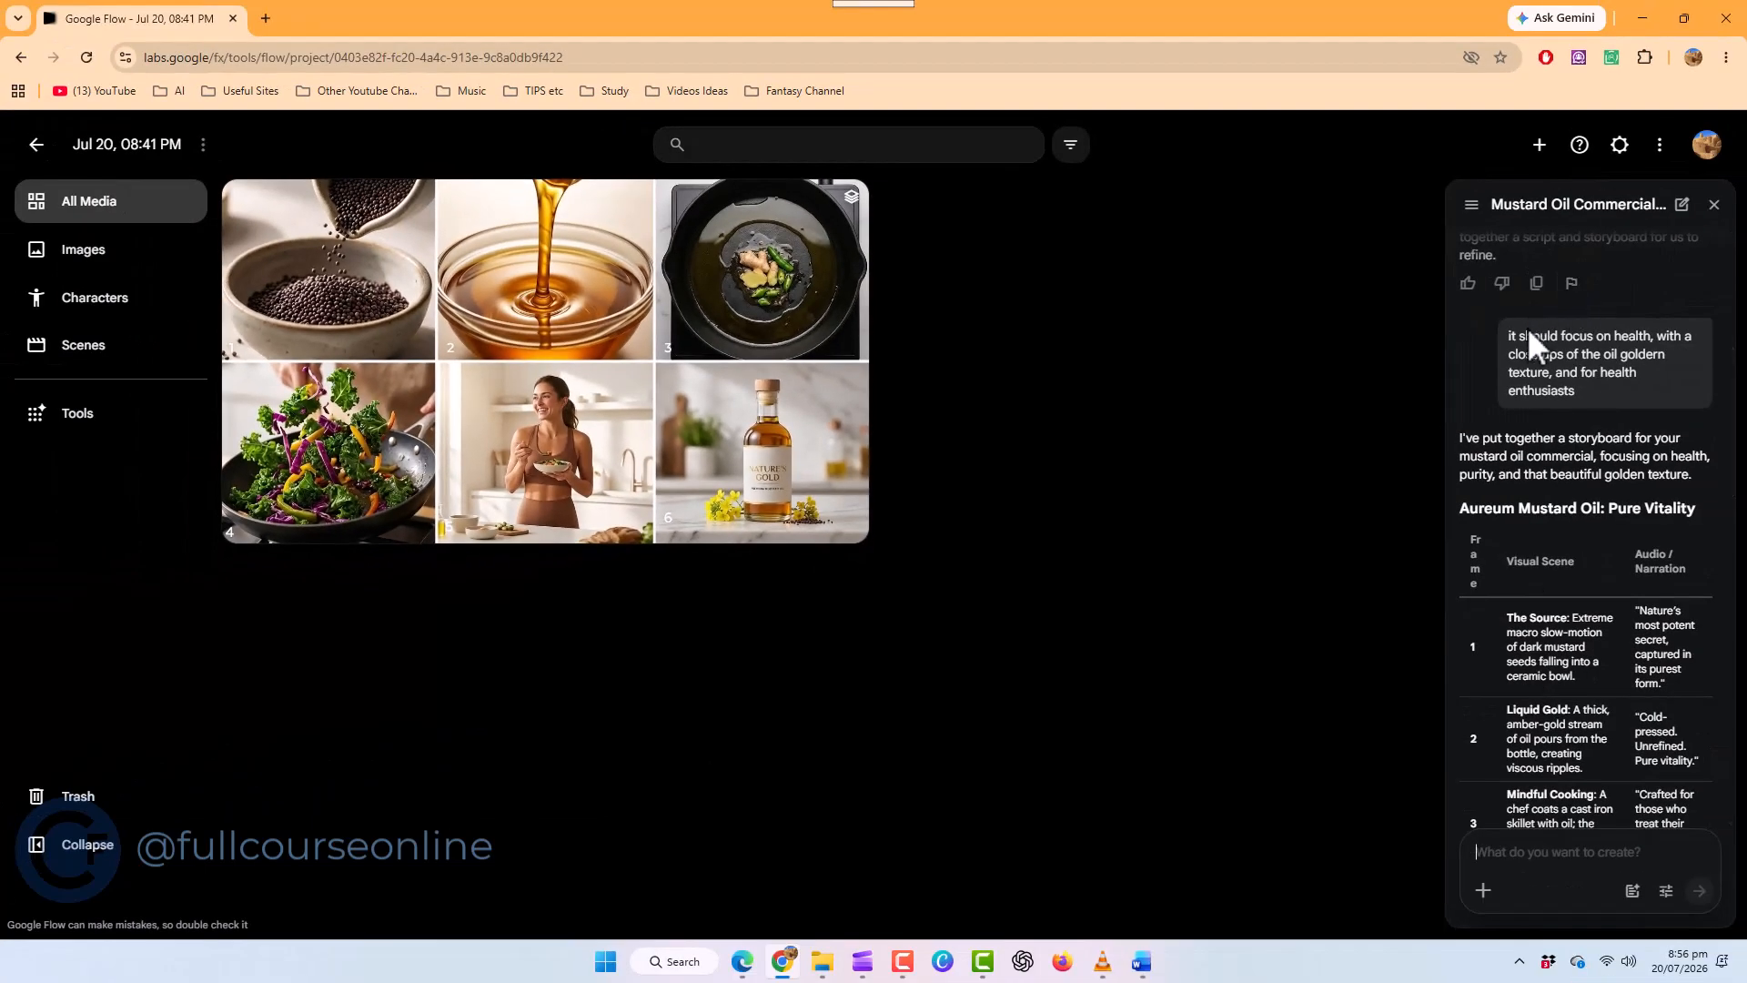
Approve the single video generation from the updated storyboard and open the generated mustard oil video
{"action": "scroll", "coordinate": [1581, 564], "scroll_direction": "down", "scroll_amount": 5}
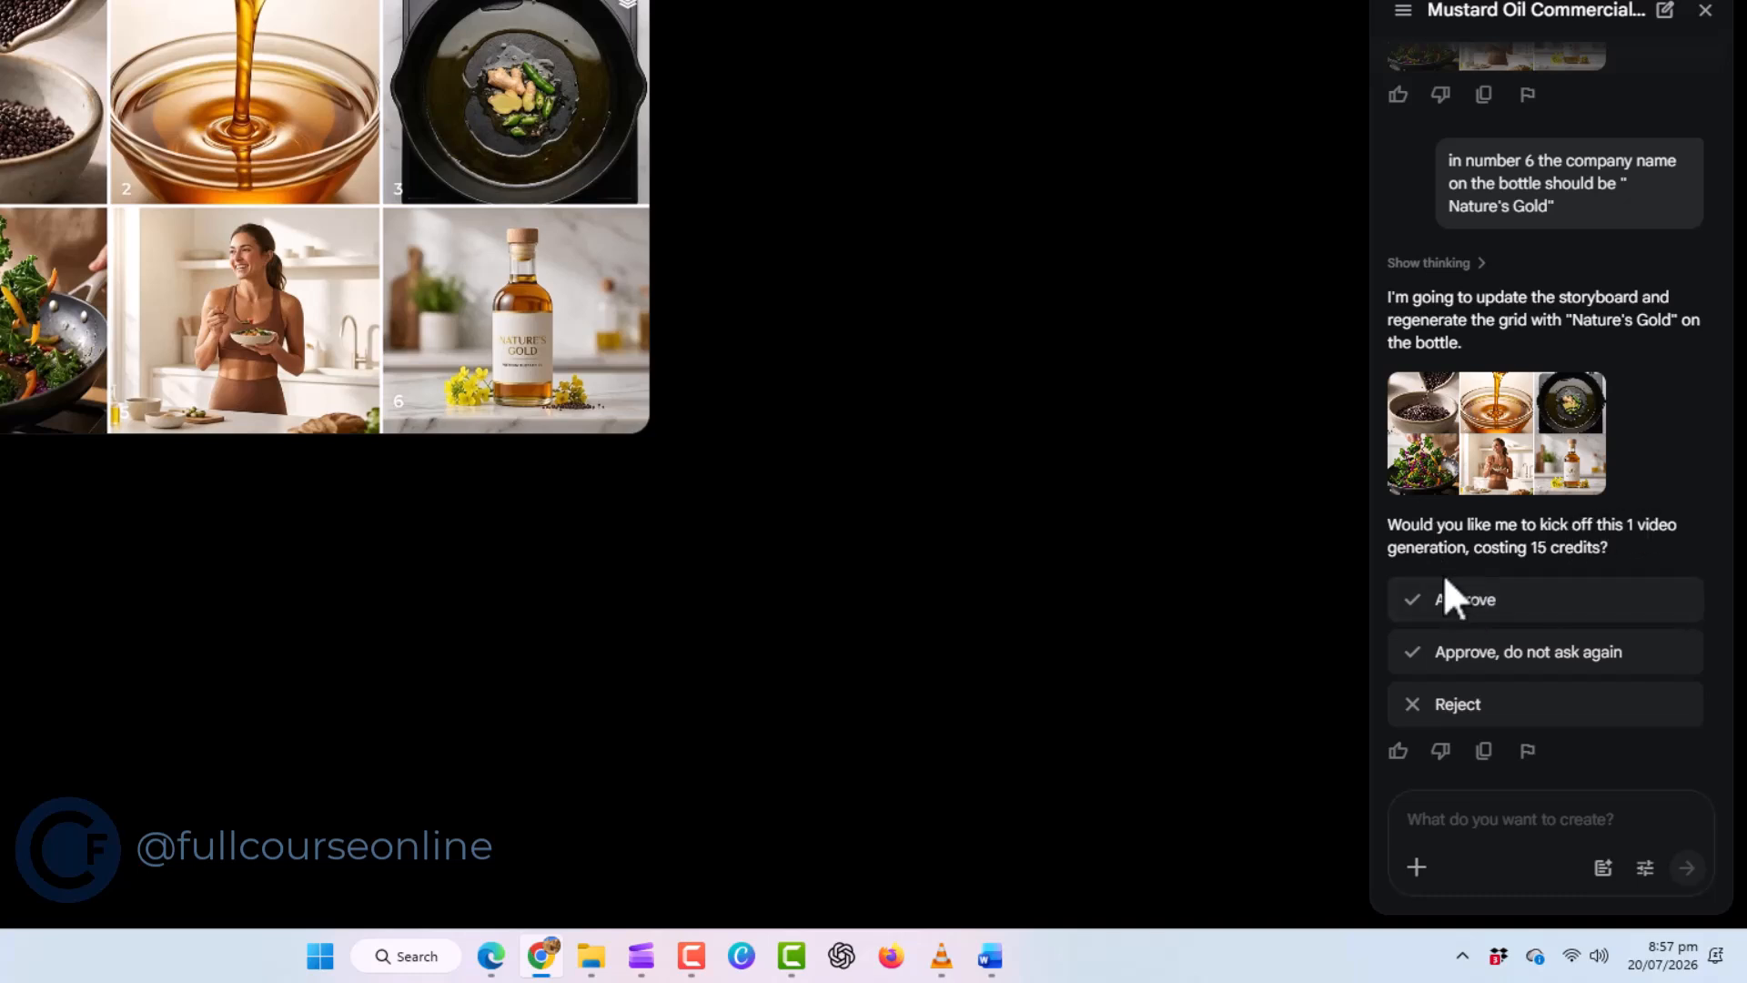
{"action": "left_click", "coordinate": [1537, 601]}
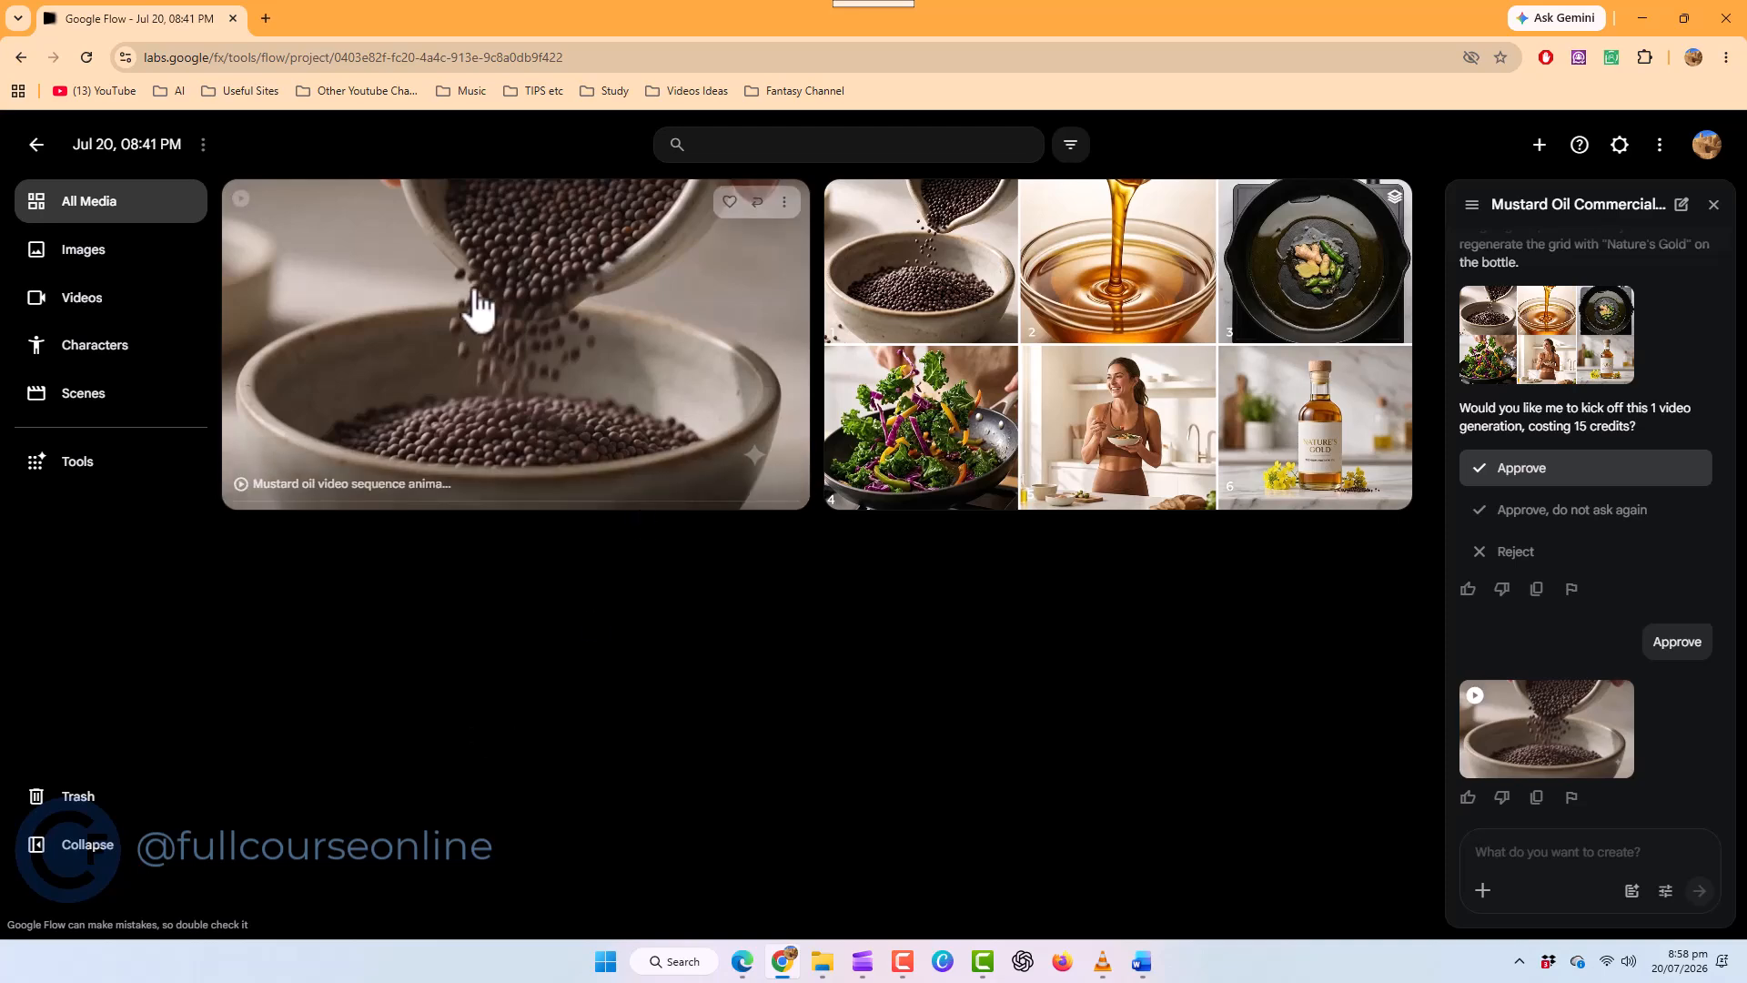
{"action": "left_click", "coordinate": [474, 363]}
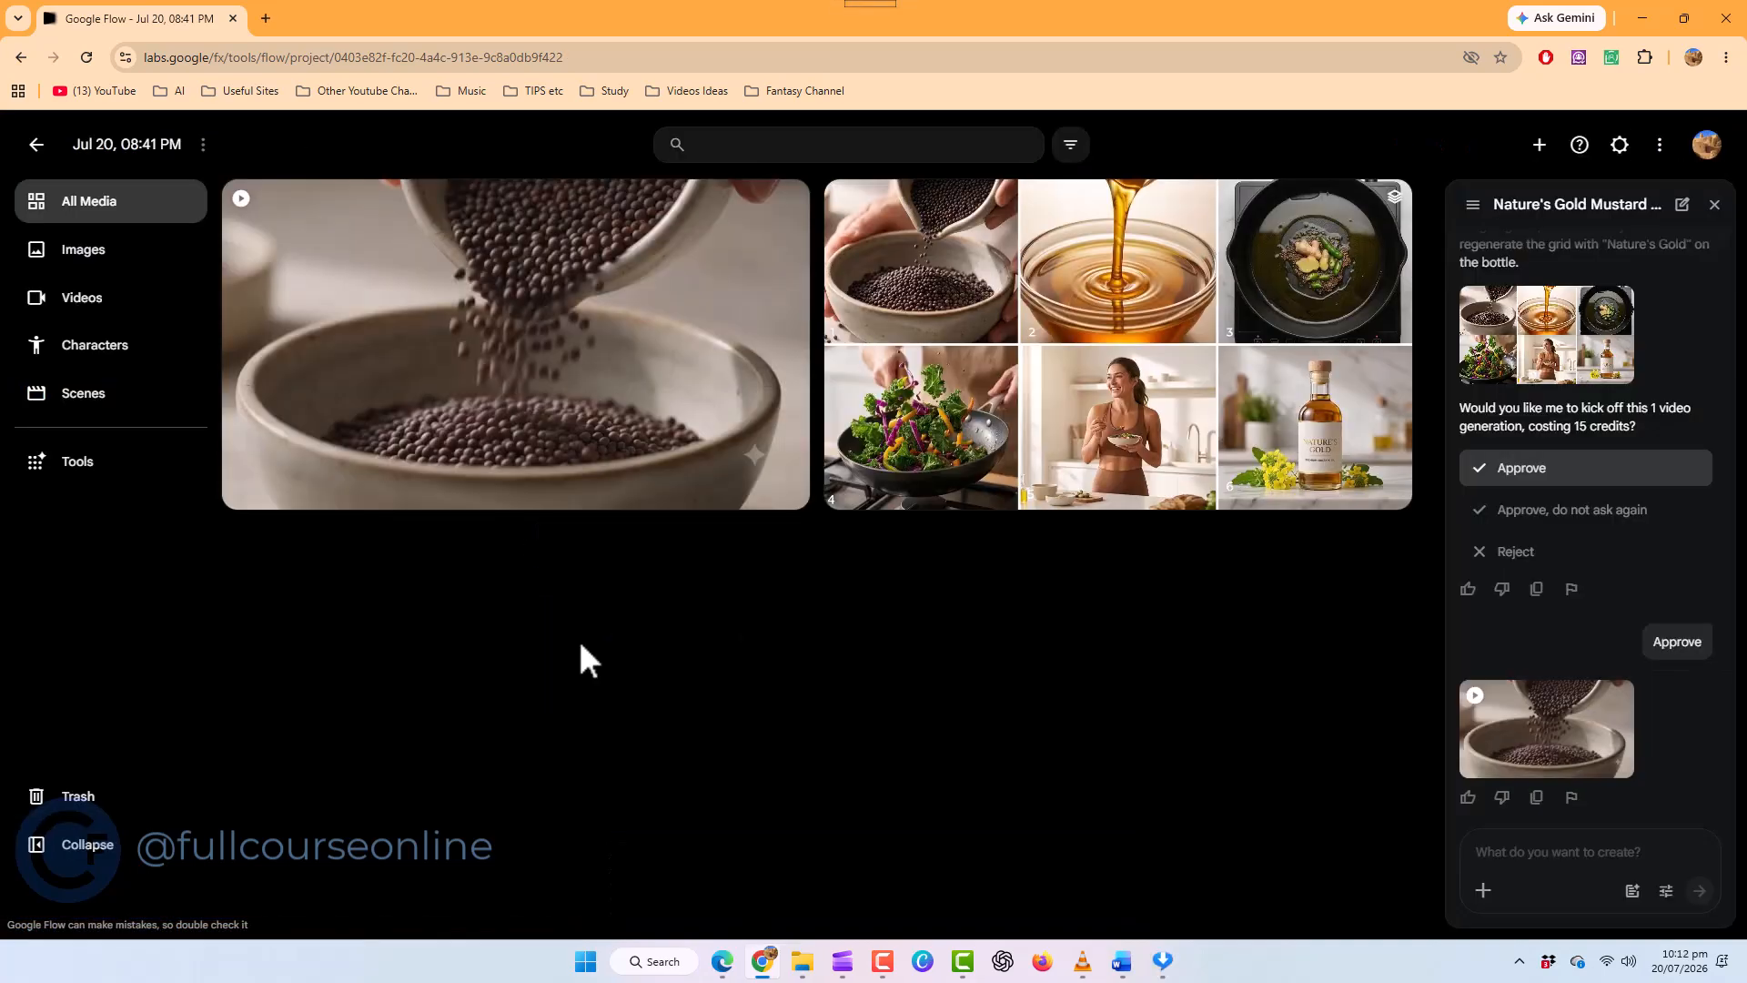
Play the generated mustard oil video through and return to the project's media
{"action": "left_click", "coordinate": [550, 357]}
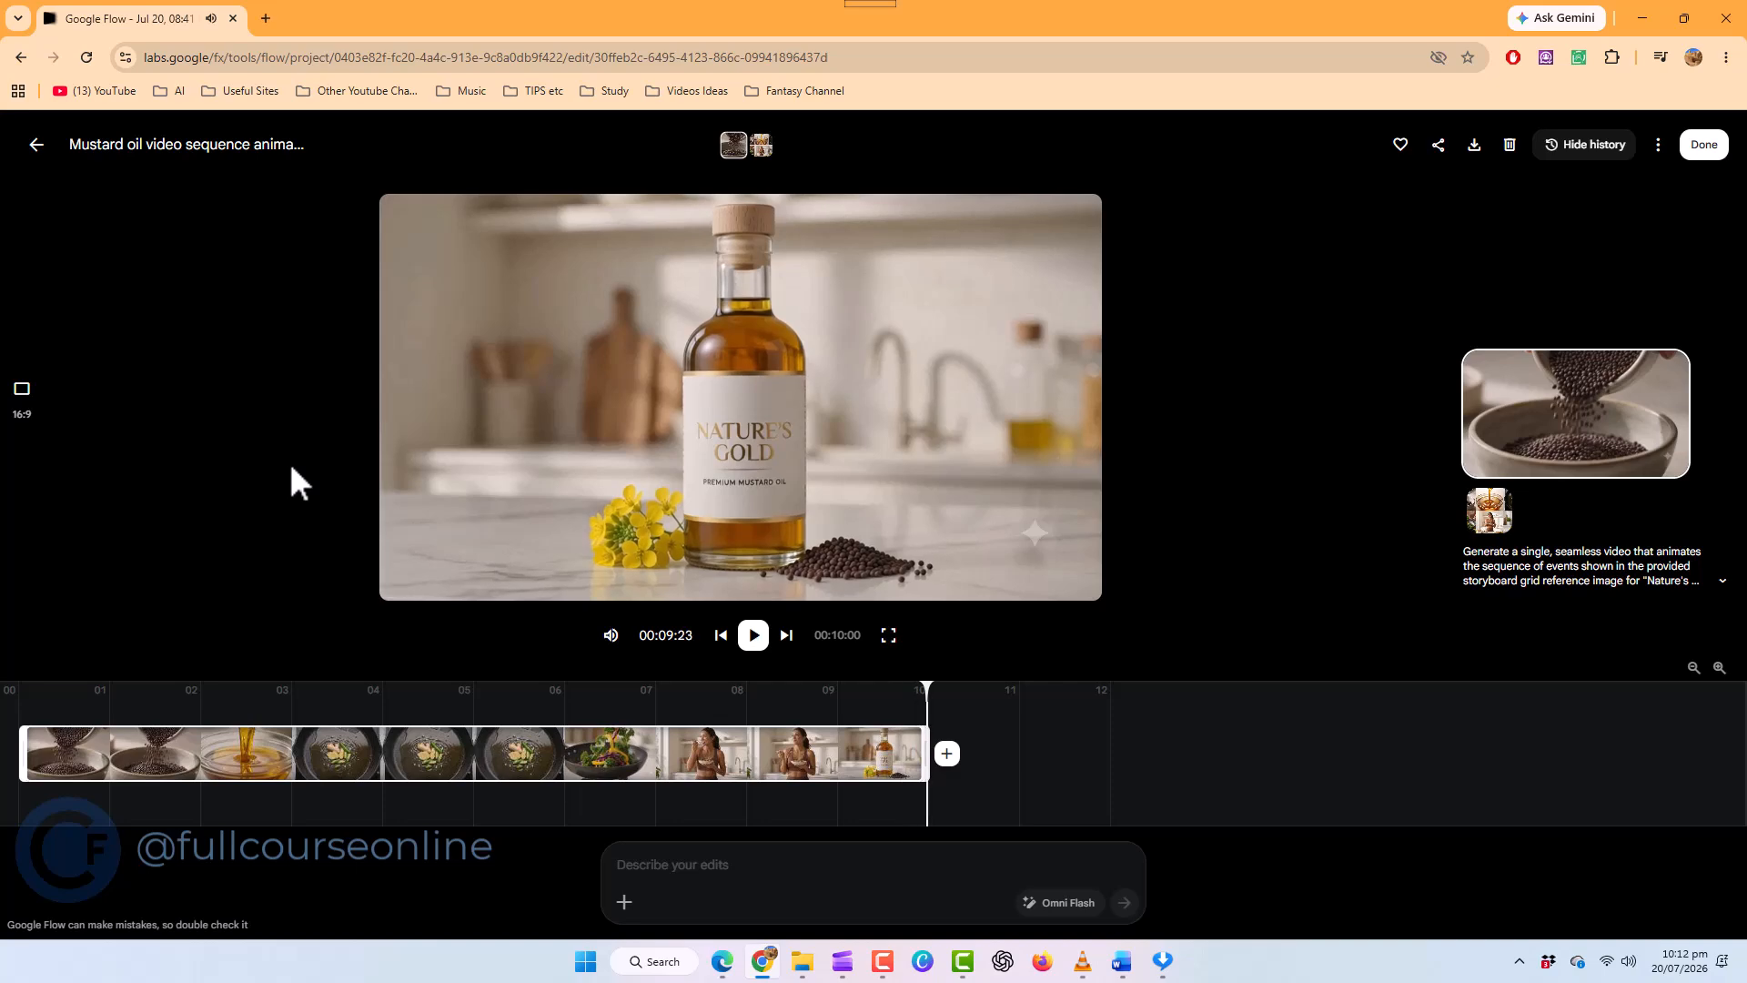
{"action": "left_click", "coordinate": [753, 635]}
{"action": "left_click", "coordinate": [38, 145]}
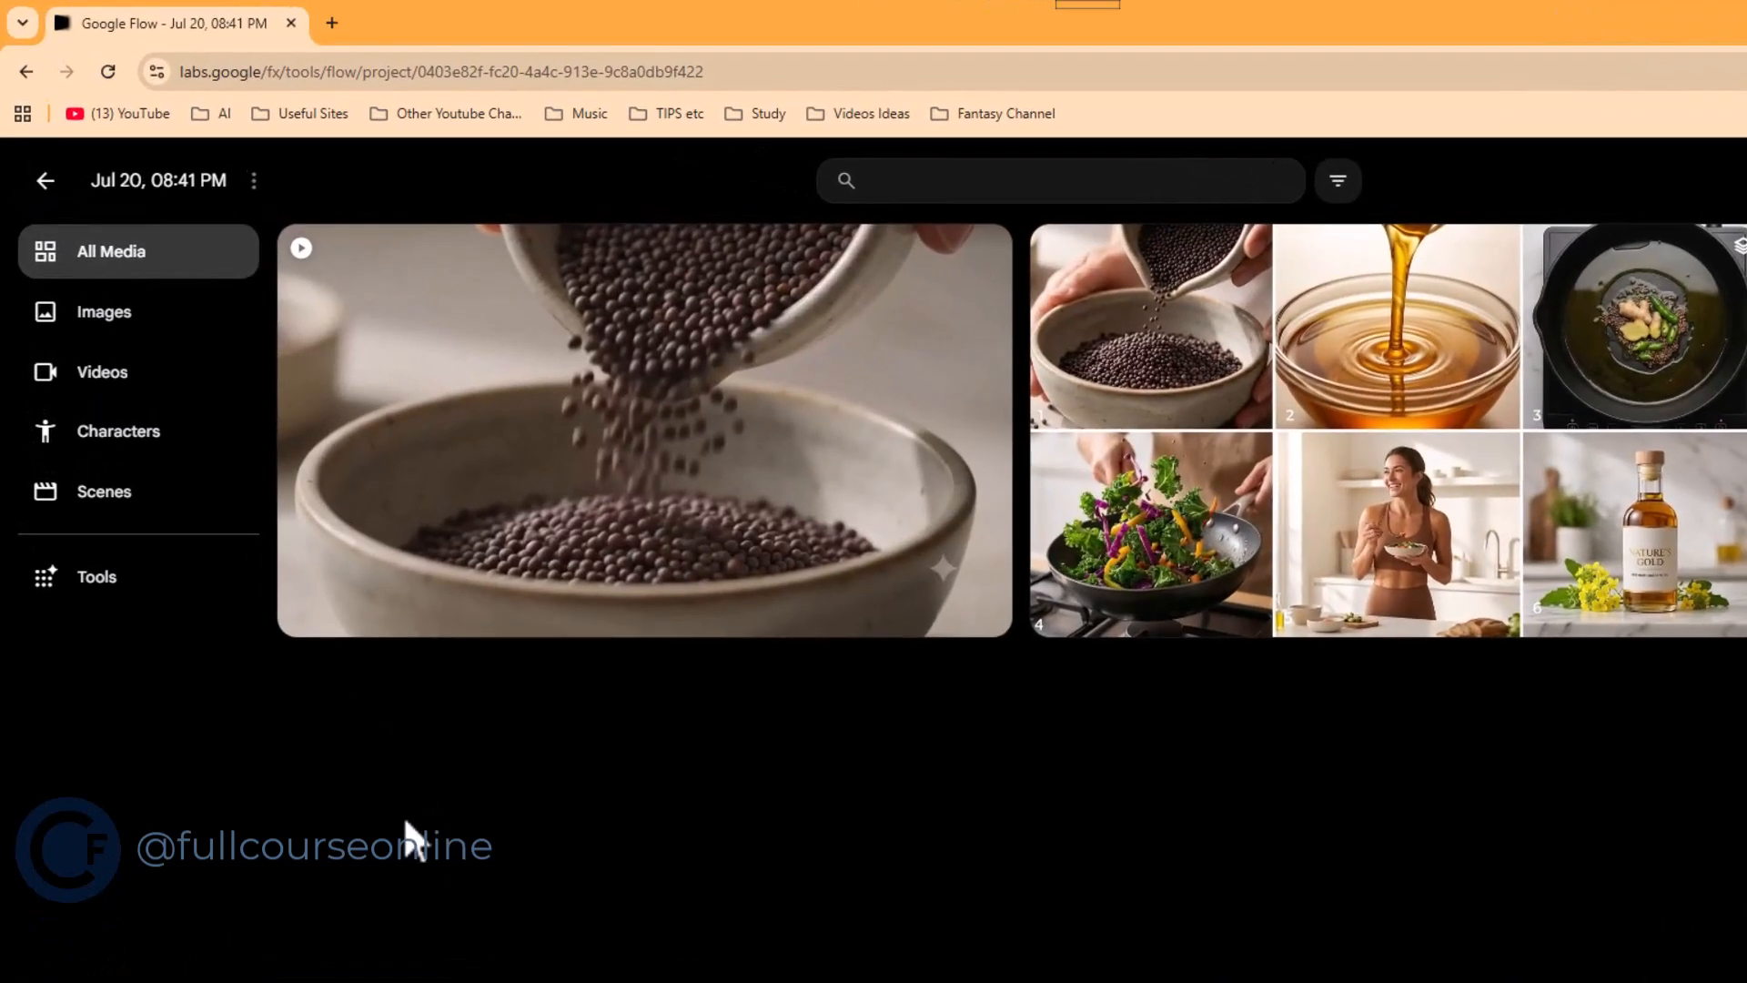
Create a new scene in the project and add the mustard oil video to it as its clip
{"action": "left_click", "coordinate": [105, 496]}
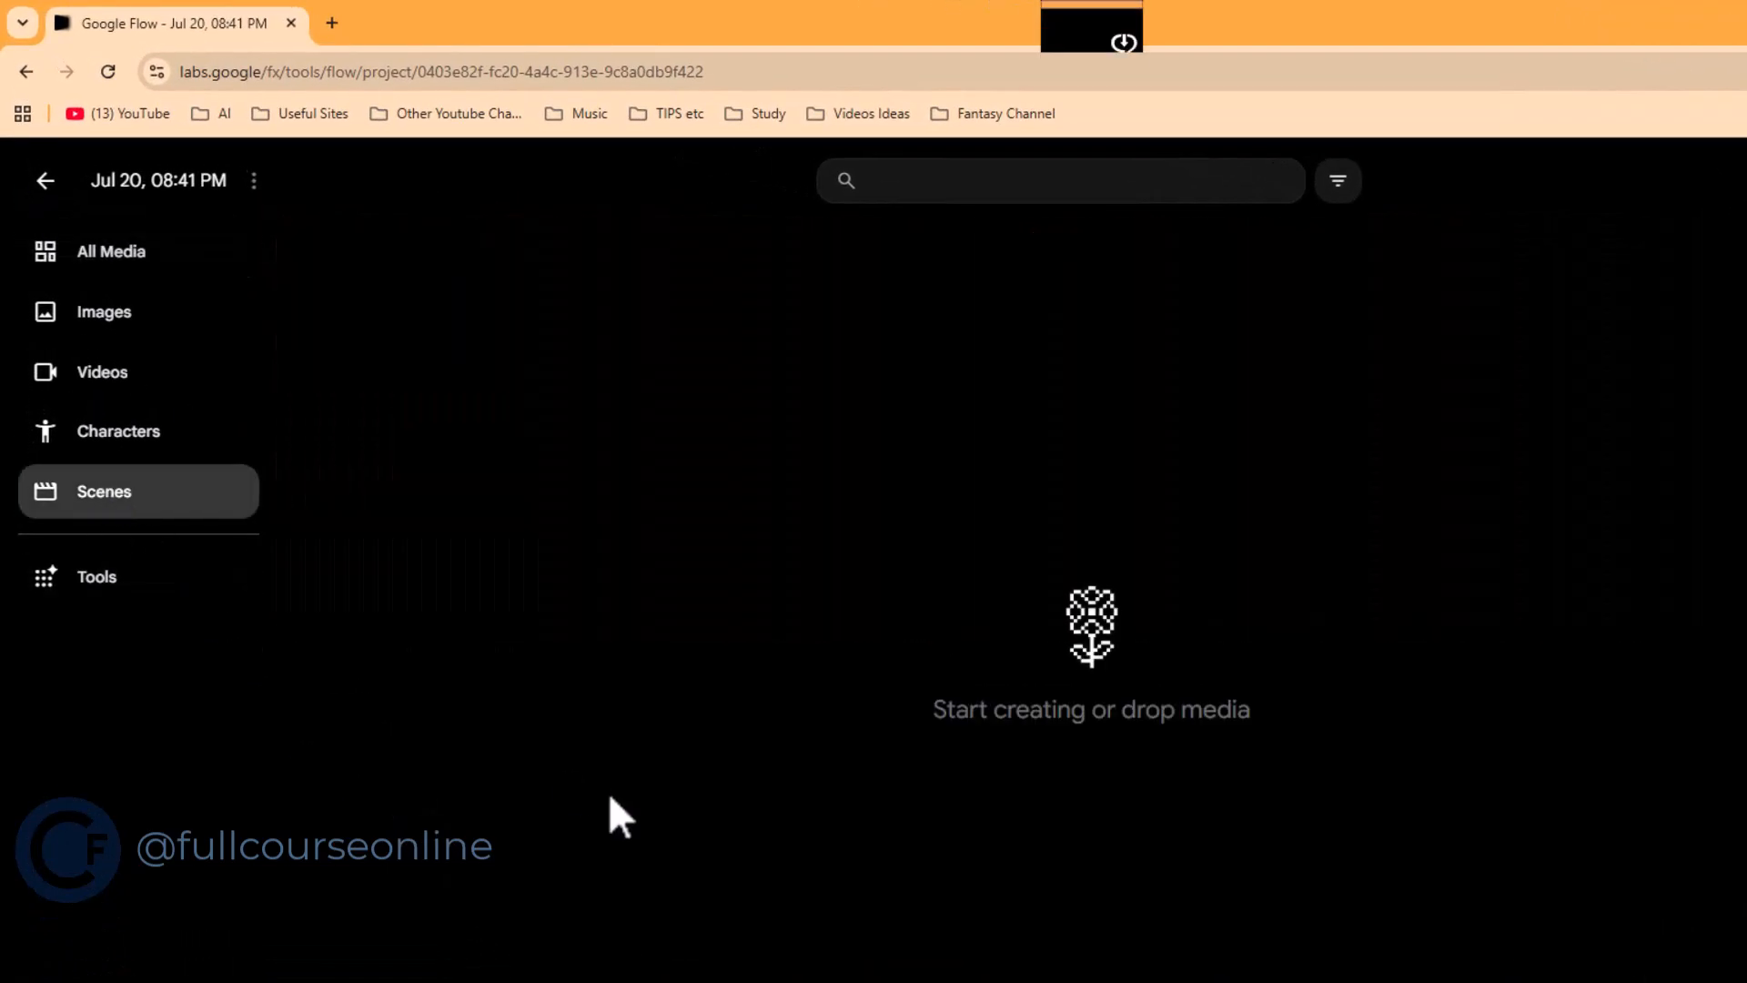
{"action": "right_click", "coordinate": [849, 542]}
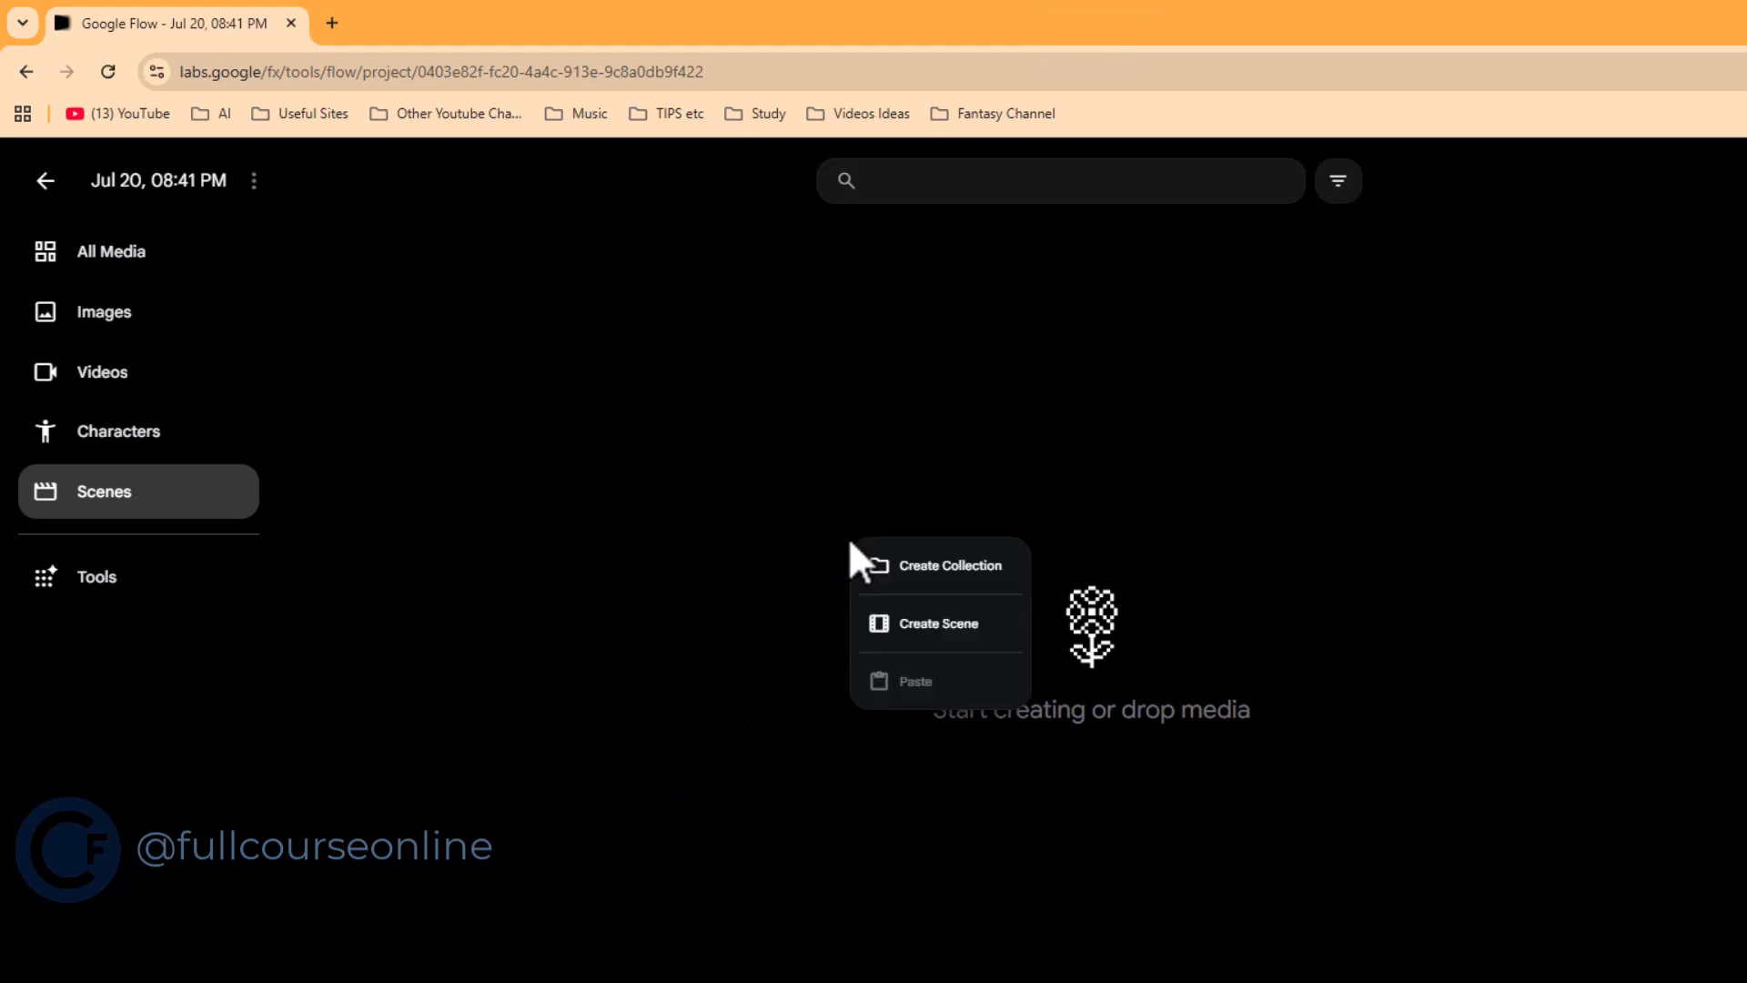
{"action": "left_click", "coordinate": [930, 626]}
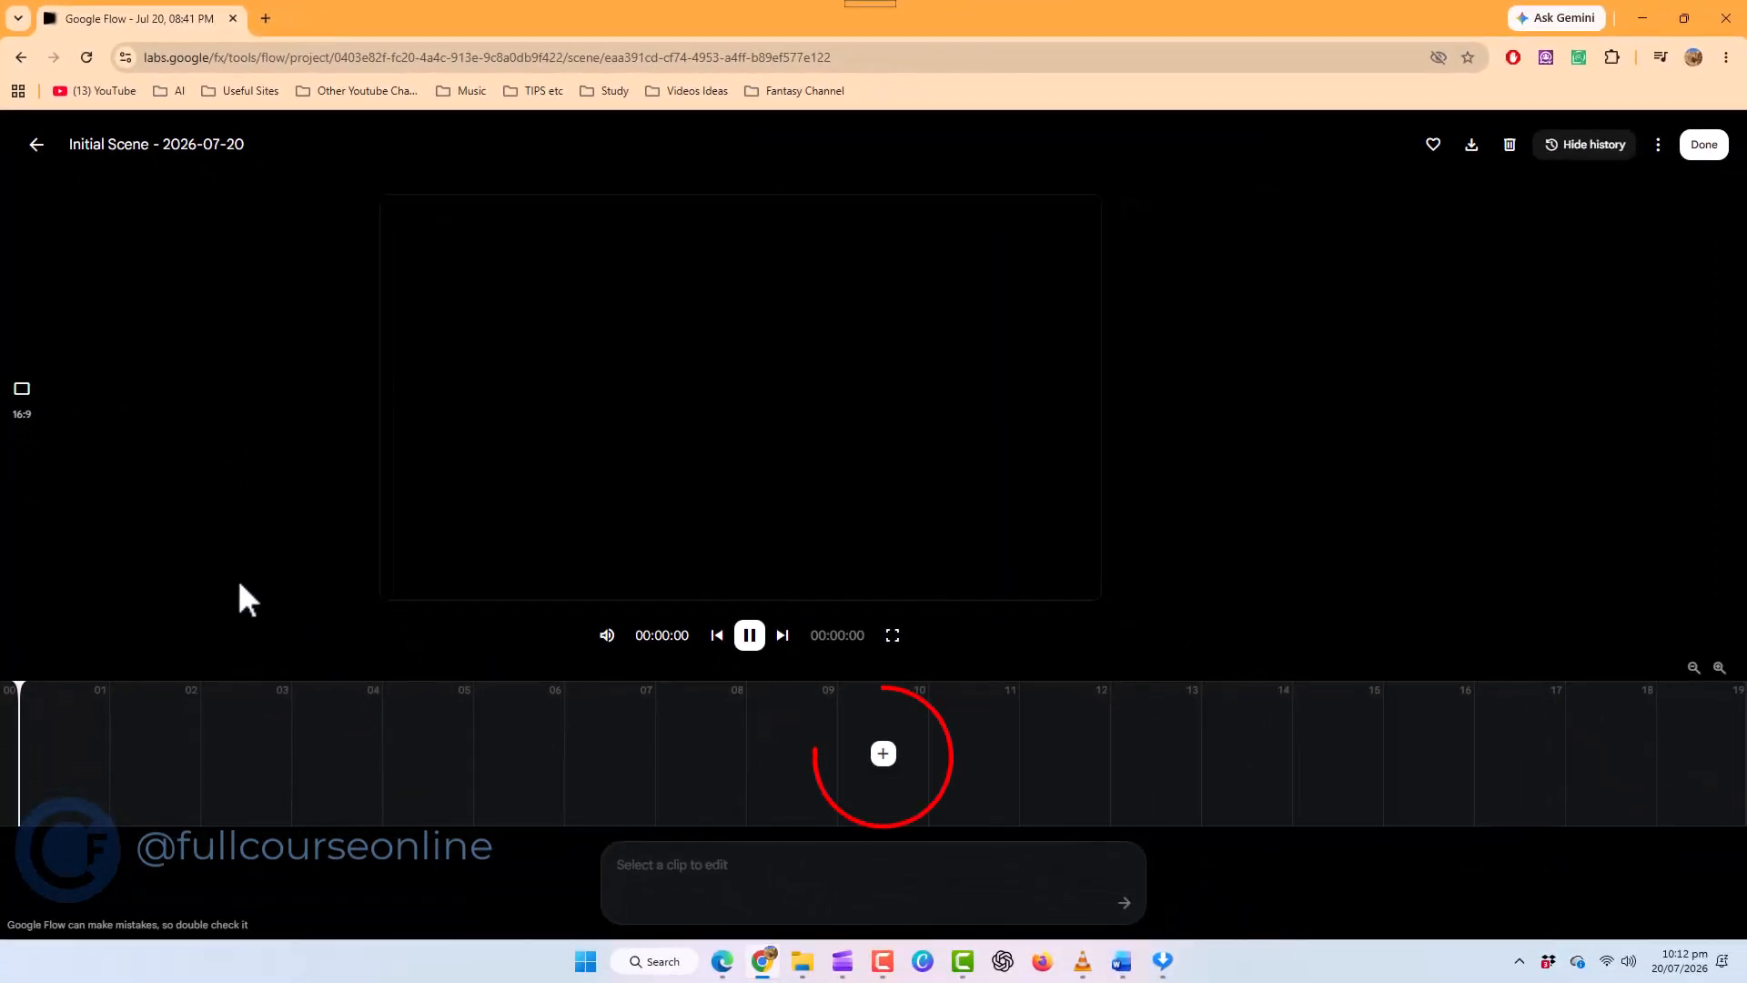
{"action": "left_click", "coordinate": [887, 755]}
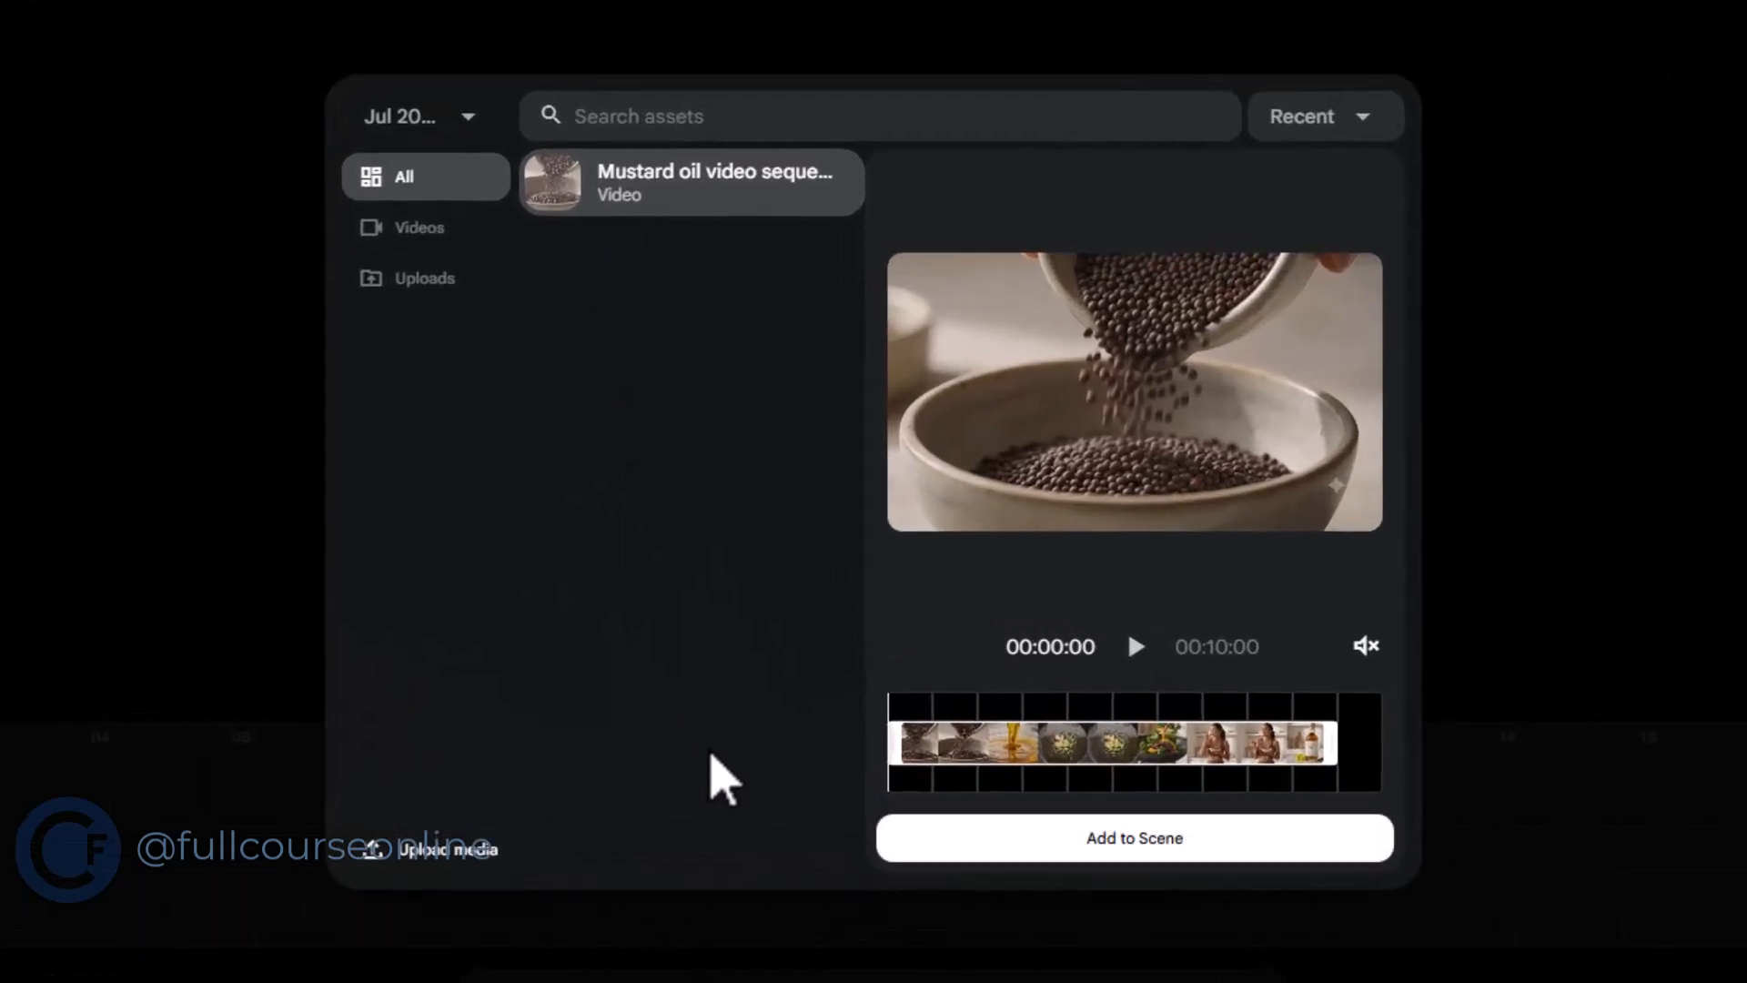
{"action": "left_click", "coordinate": [940, 853]}
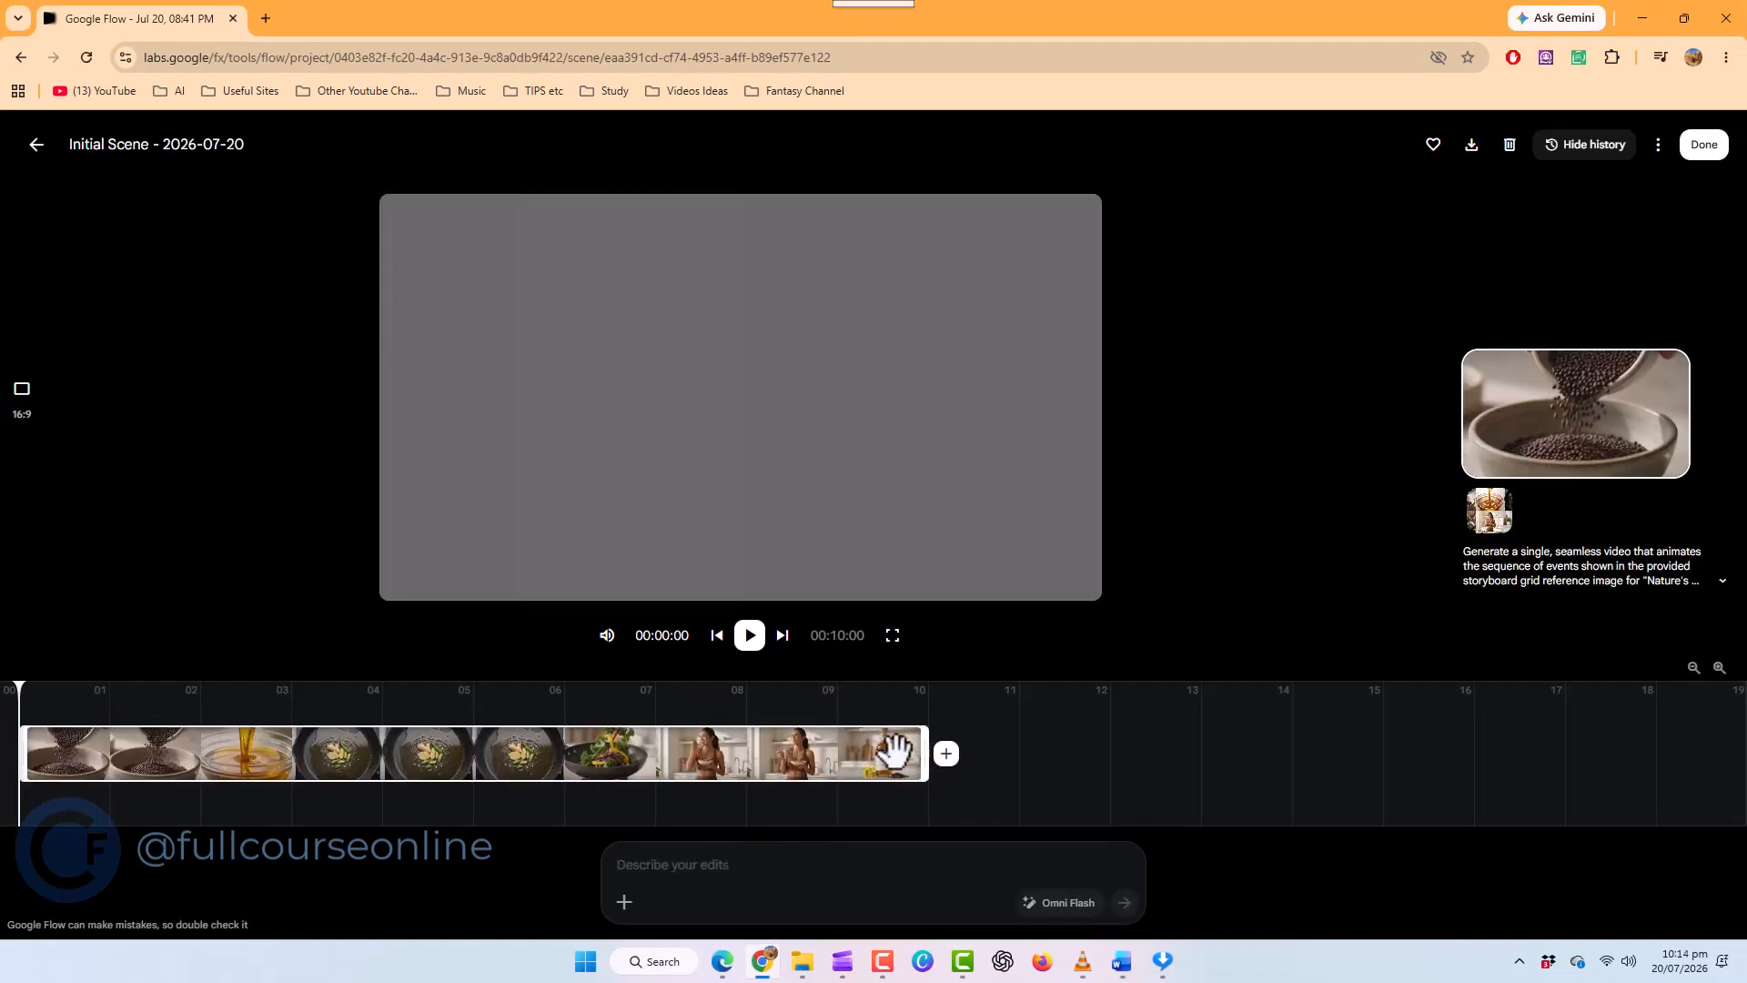
Trim the ends of the scene's clip to about 9 seconds and append the full mustard oil video as a second clip
{"action": "mouse_move", "coordinate": [924, 760]}
{"action": "left_mouse_down"}
{"action": "mouse_move", "coordinate": [844, 774]}
{"action": "mouse_move", "coordinate": [910, 772]}
{"action": "left_mouse_up"}
{"action": "left_click_drag", "start_coordinate": [24, 753], "coordinate": [41, 830]}
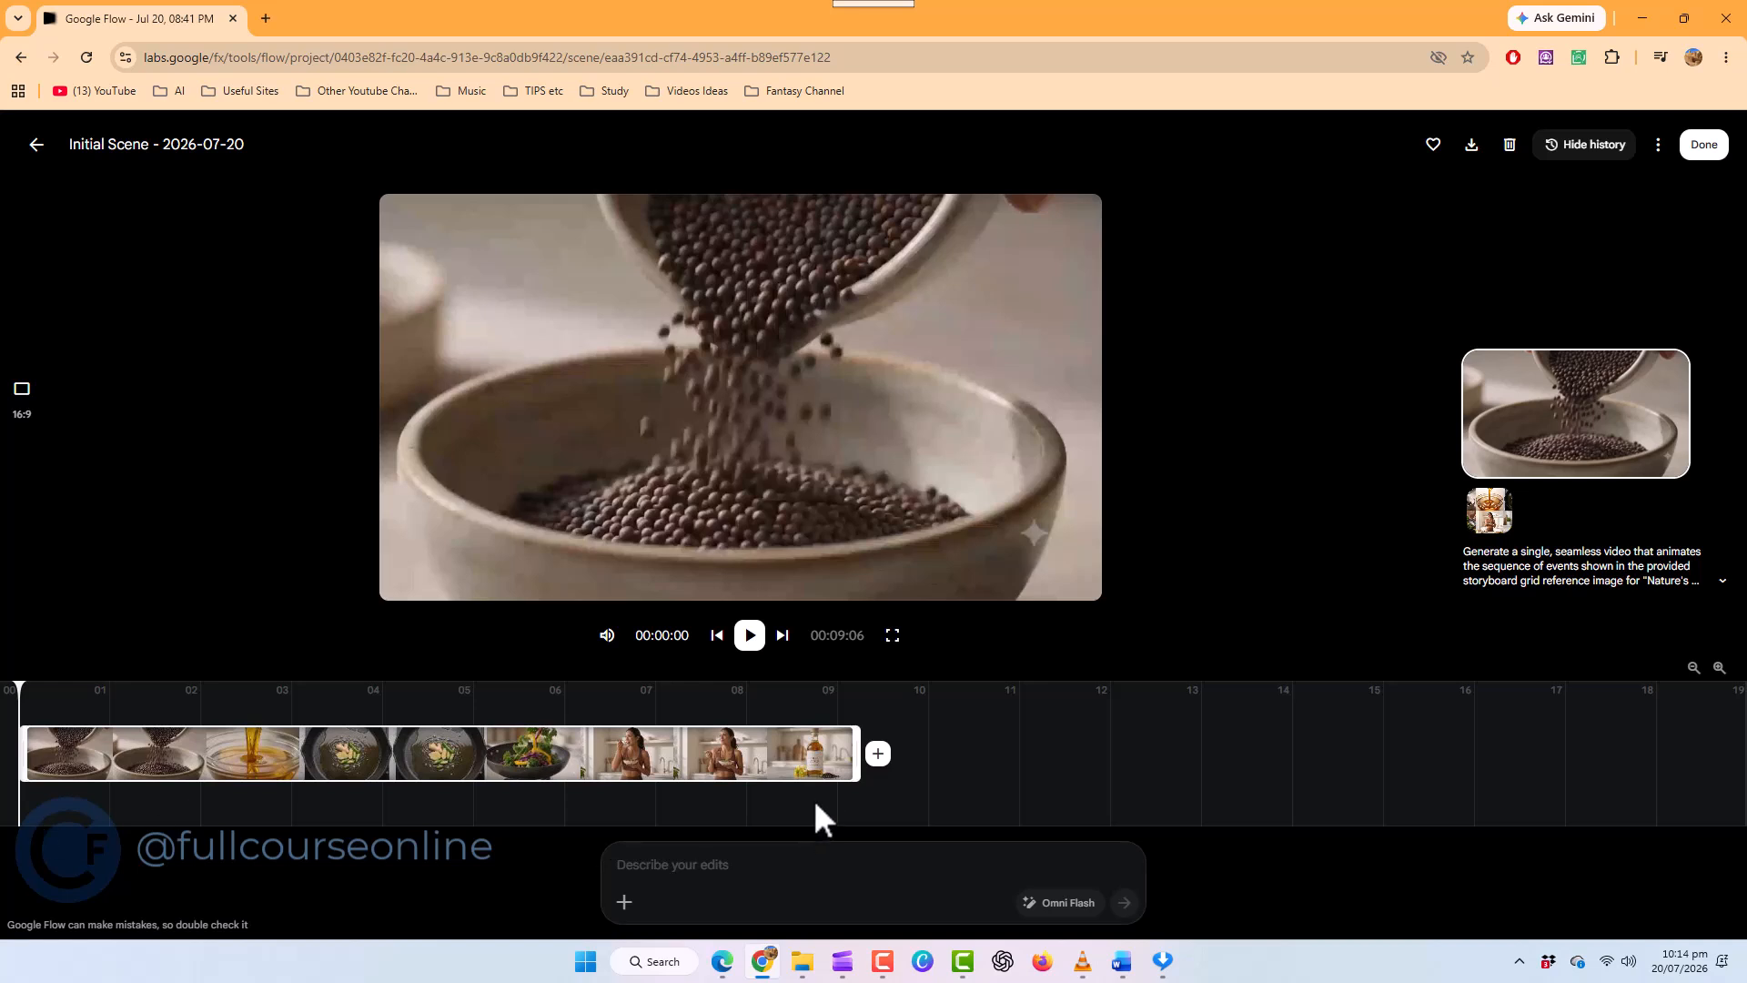
{"action": "left_click", "coordinate": [880, 757]}
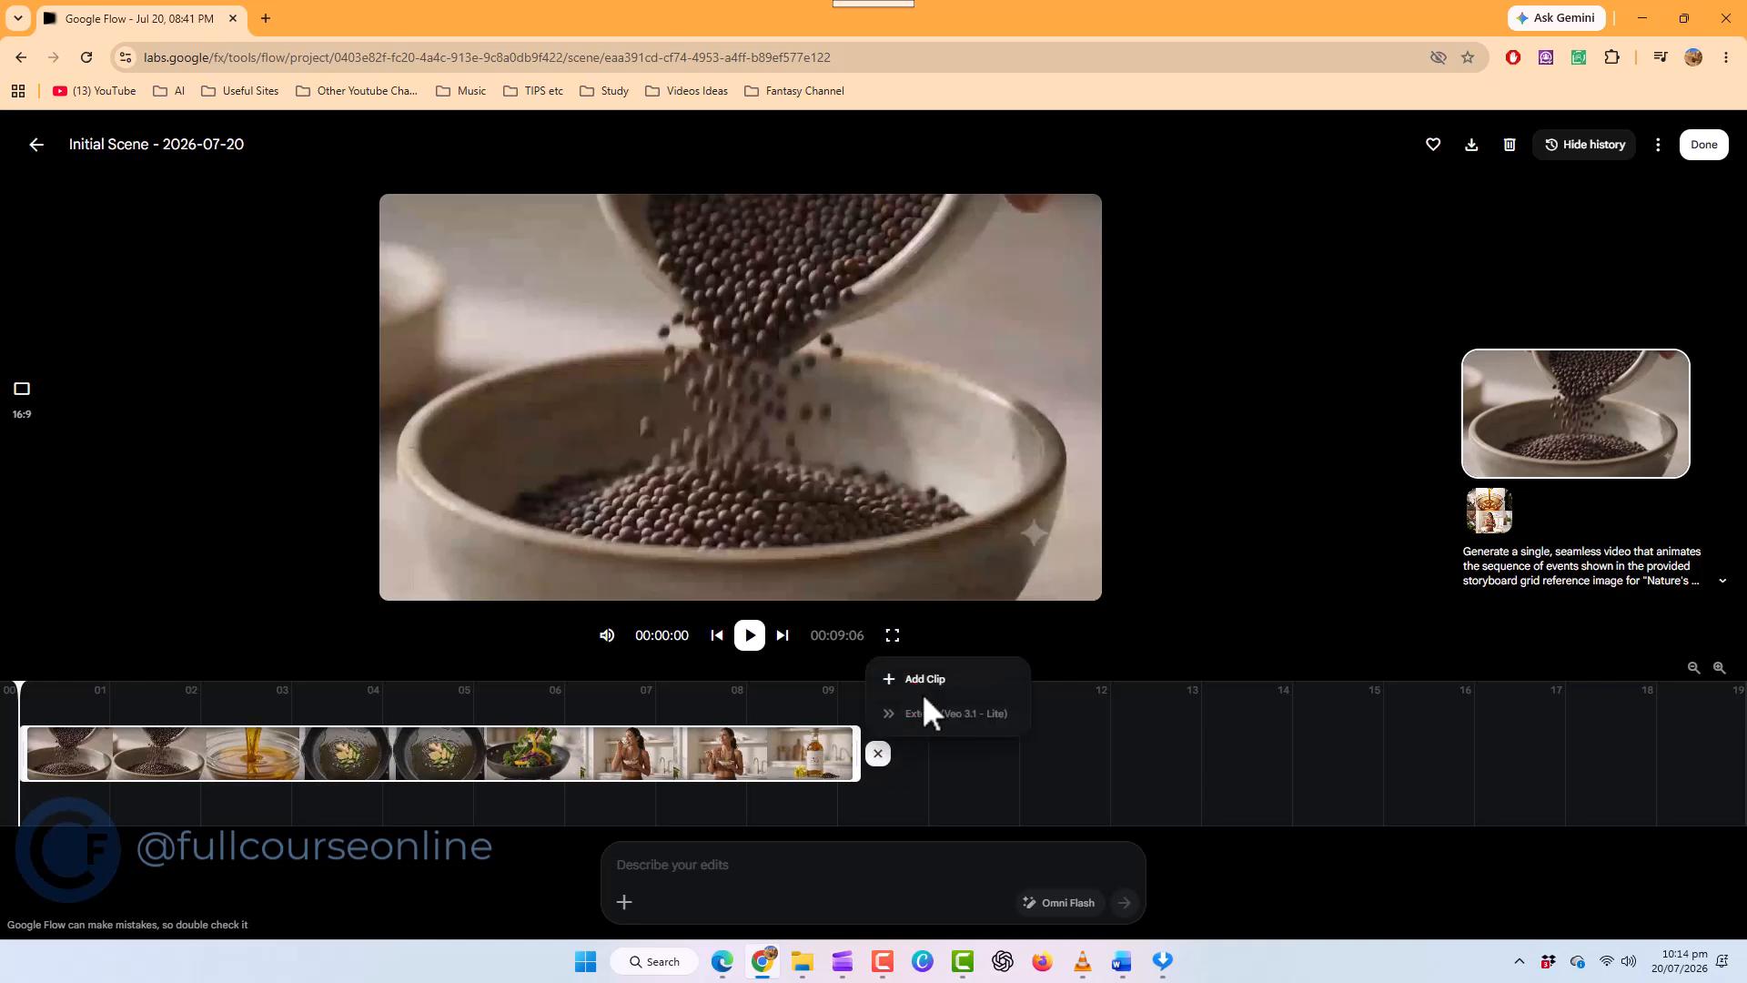
{"action": "left_click", "coordinate": [992, 690]}
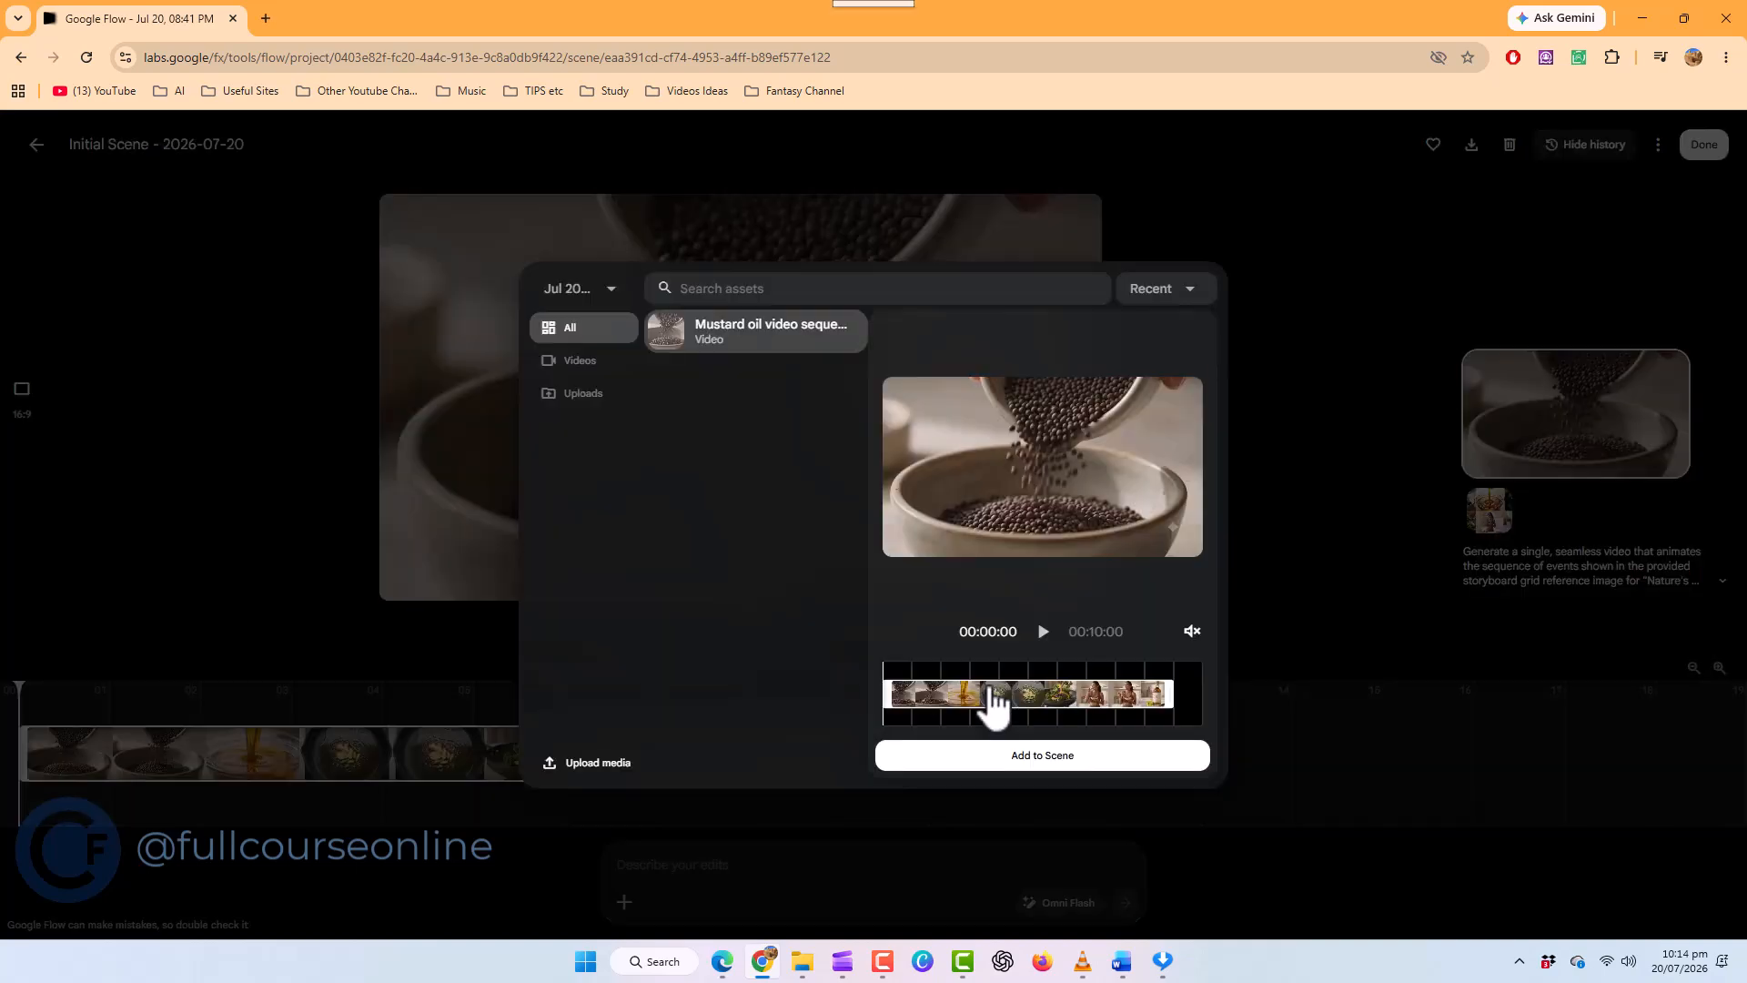
{"action": "left_click", "coordinate": [758, 350]}
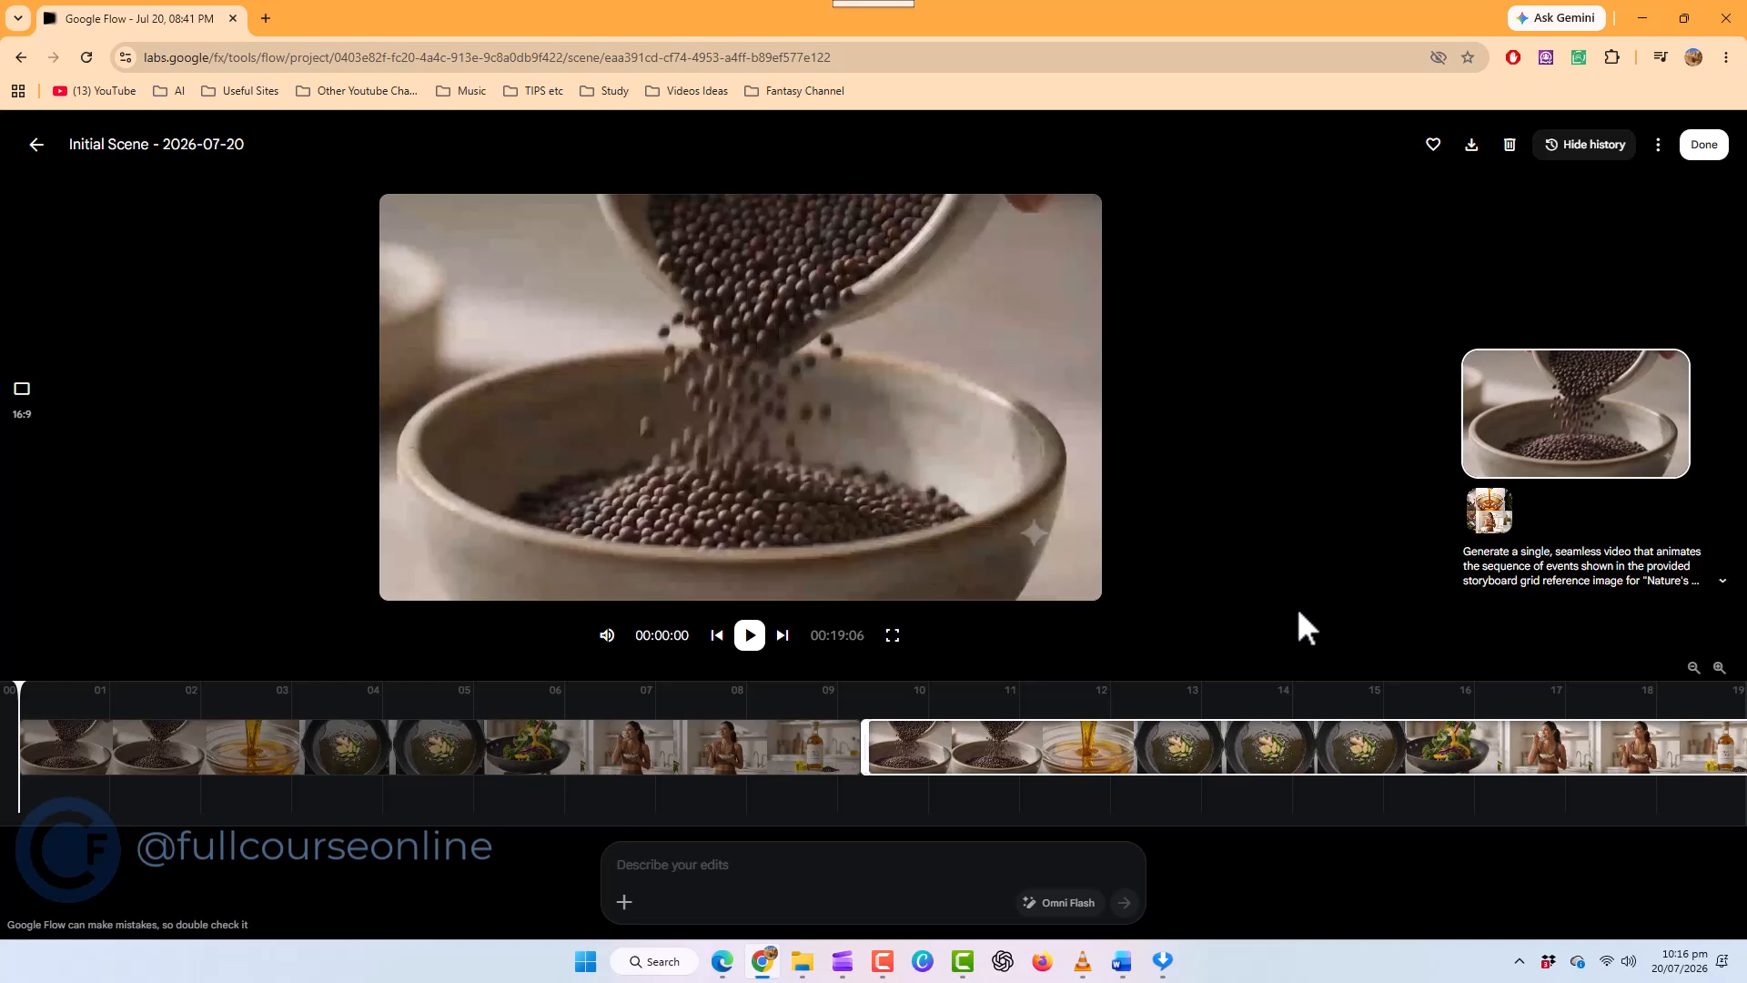
Leave the scene editor and download the finished two-clip scene from the project's scenes
{"action": "left_click", "coordinate": [36, 144]}
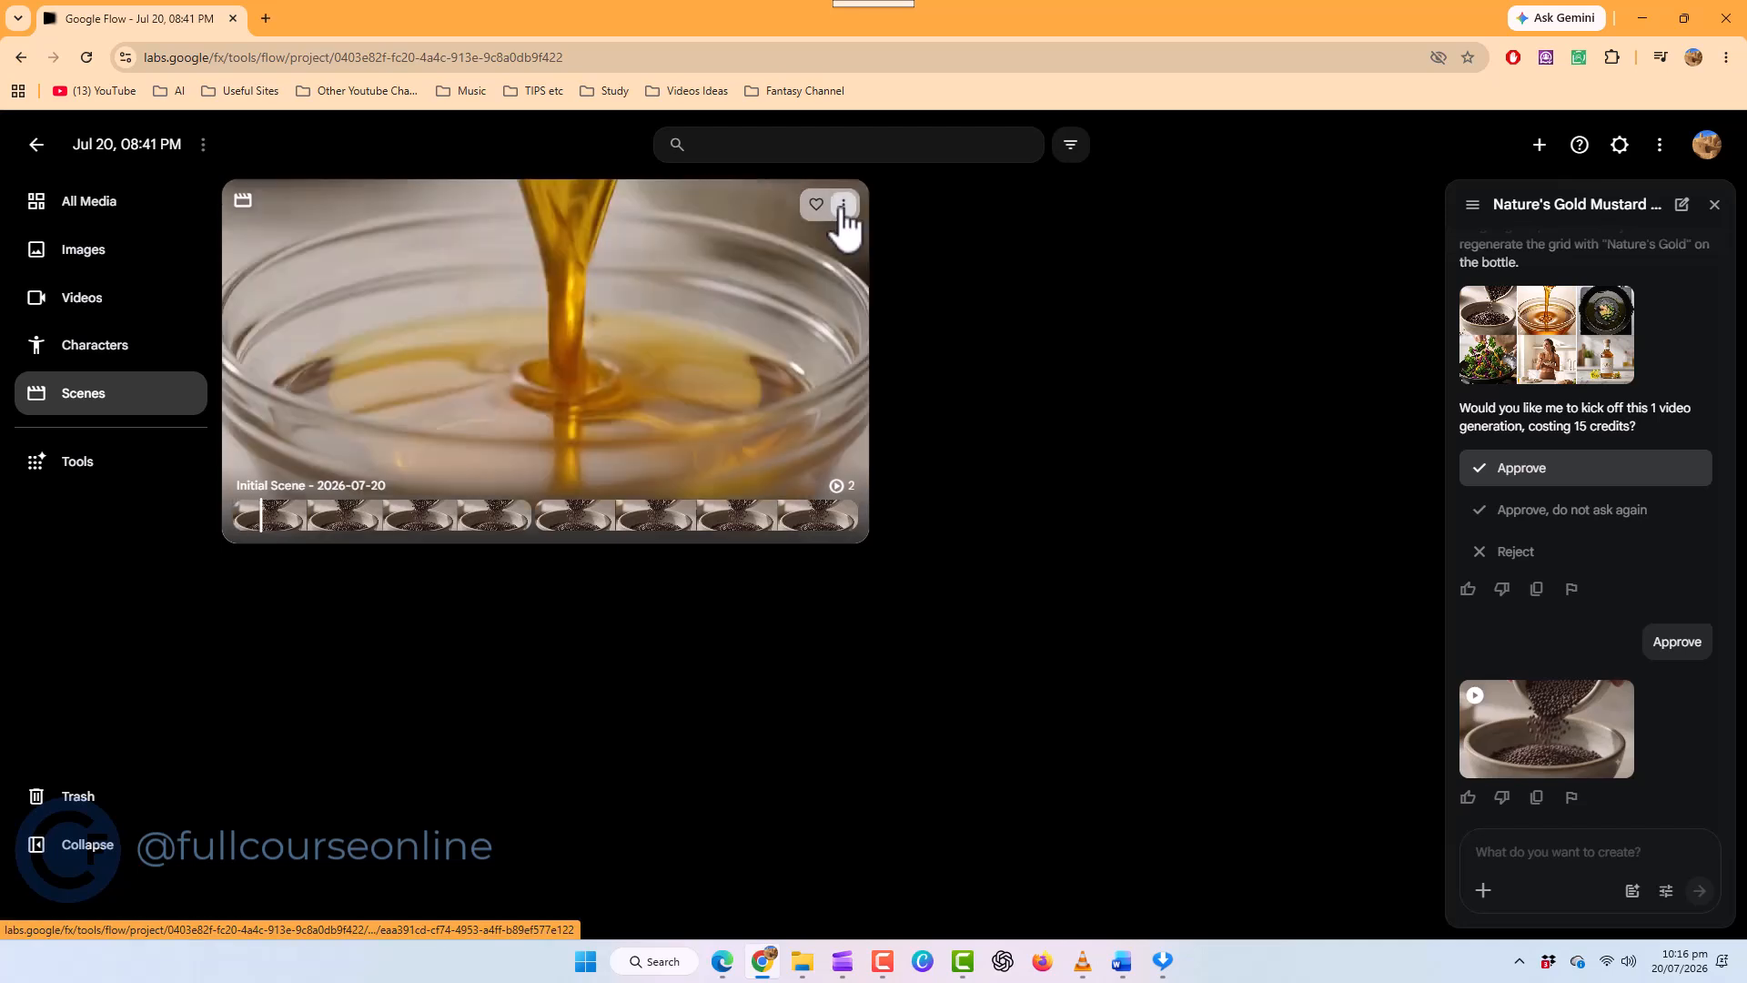
{"action": "left_click", "coordinate": [843, 206]}
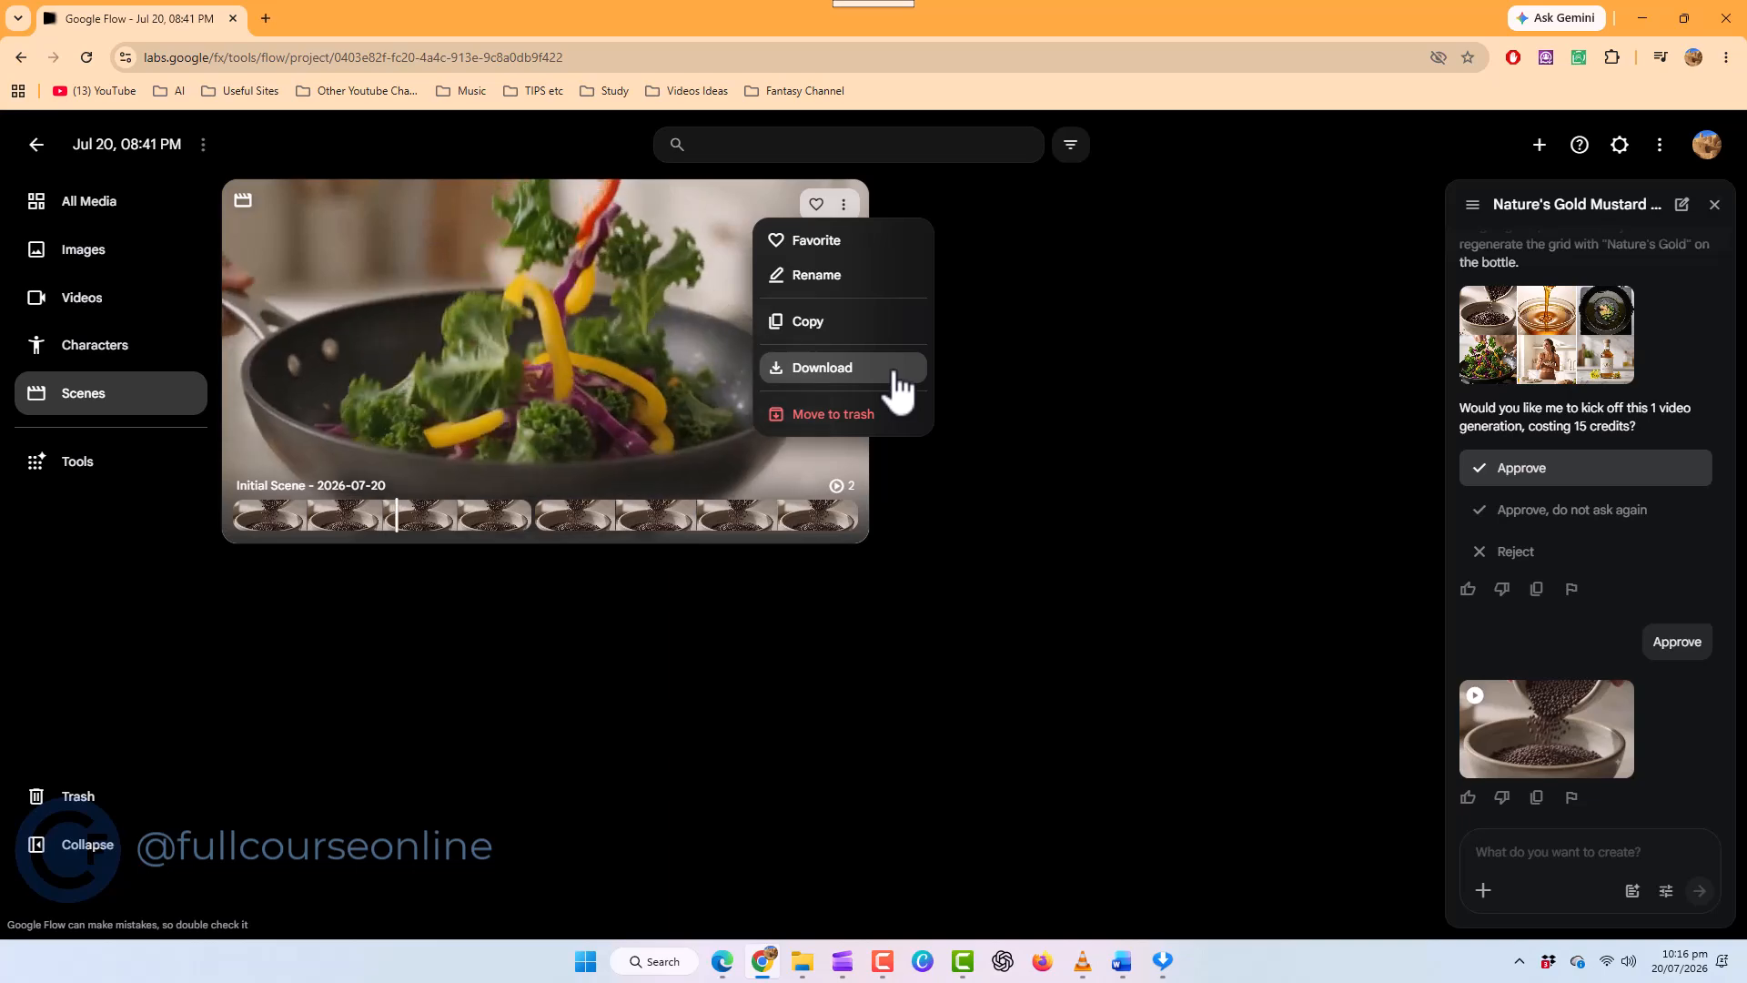
{"action": "left_click", "coordinate": [897, 373]}
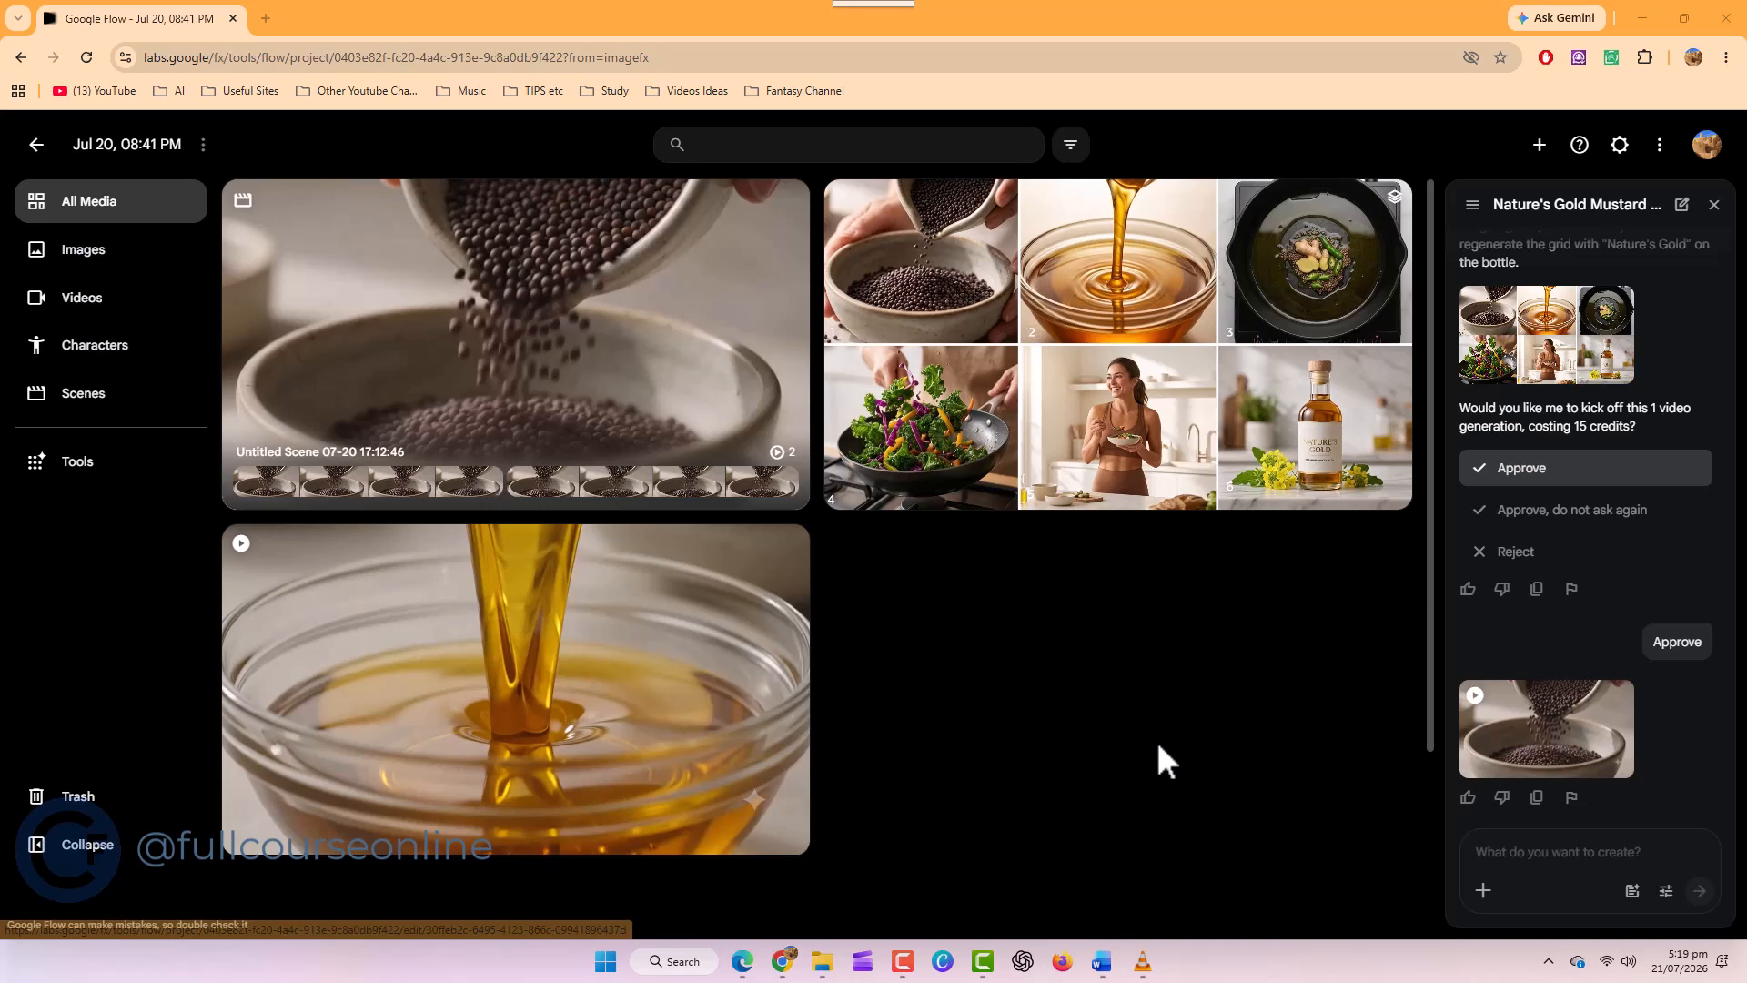
Generate a character from "Adam is friendly oil facotry worker, he is in his 40s, he has yellow shirt with an apron on it."
{"action": "left_click", "coordinate": [119, 369]}
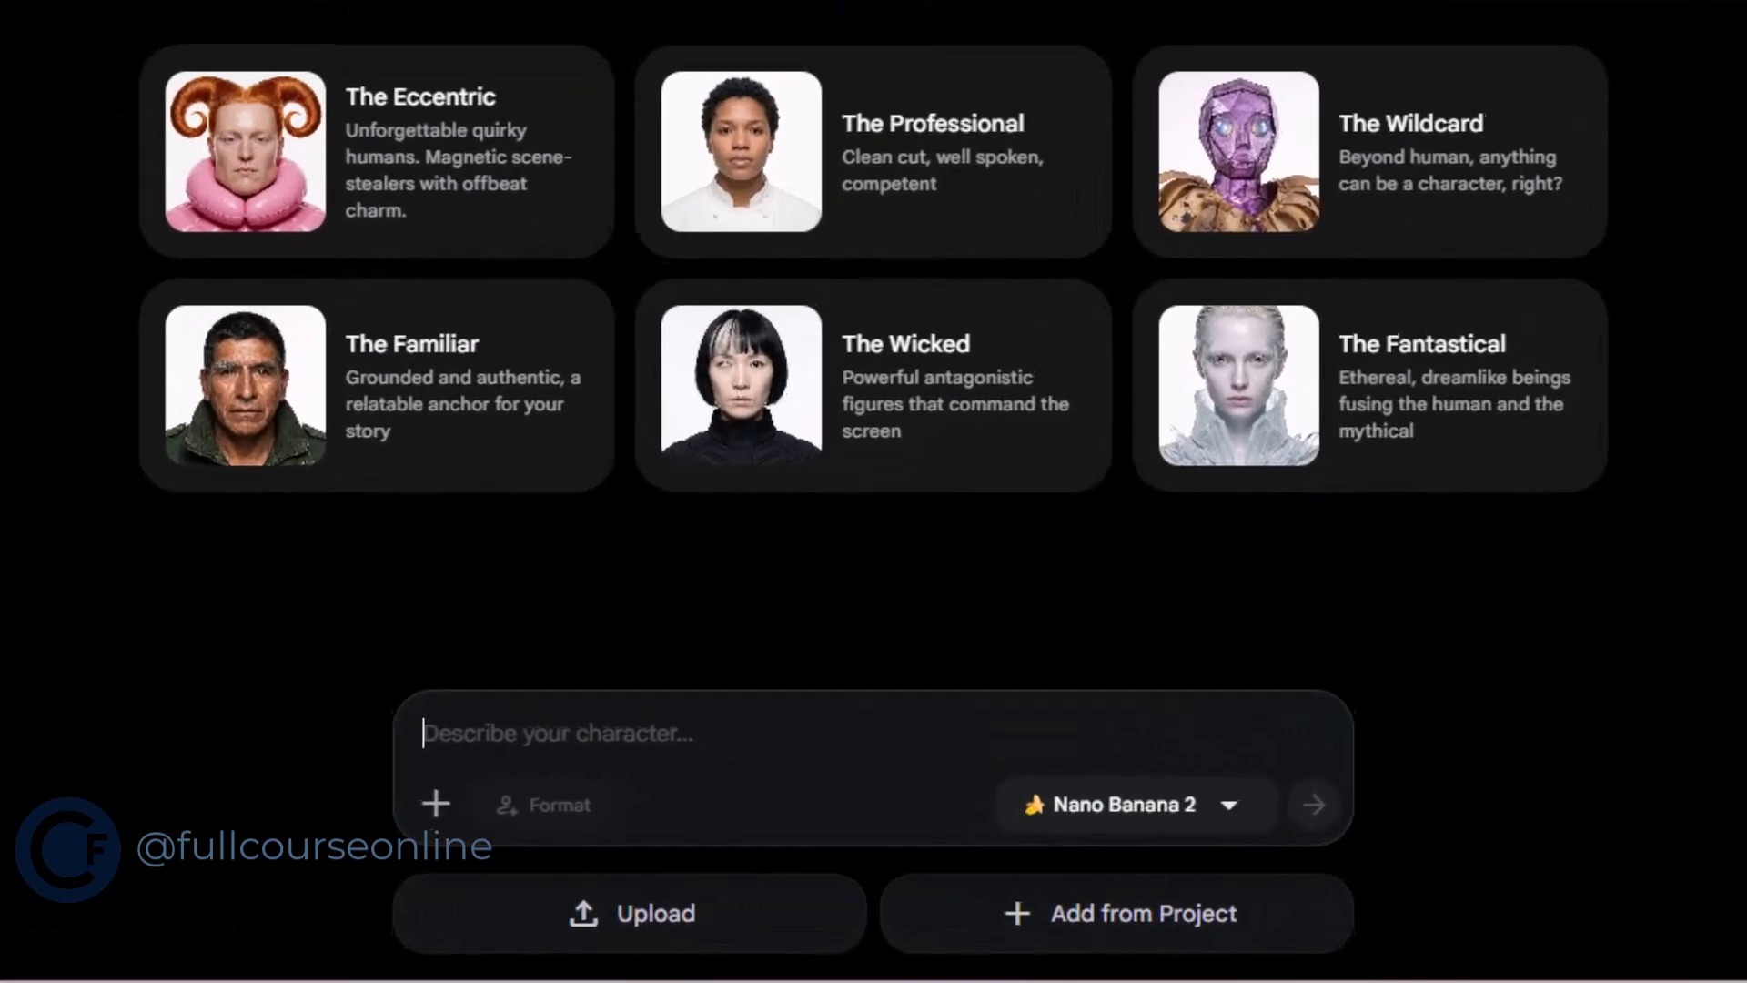
{"action": "type", "text": "Ada"}
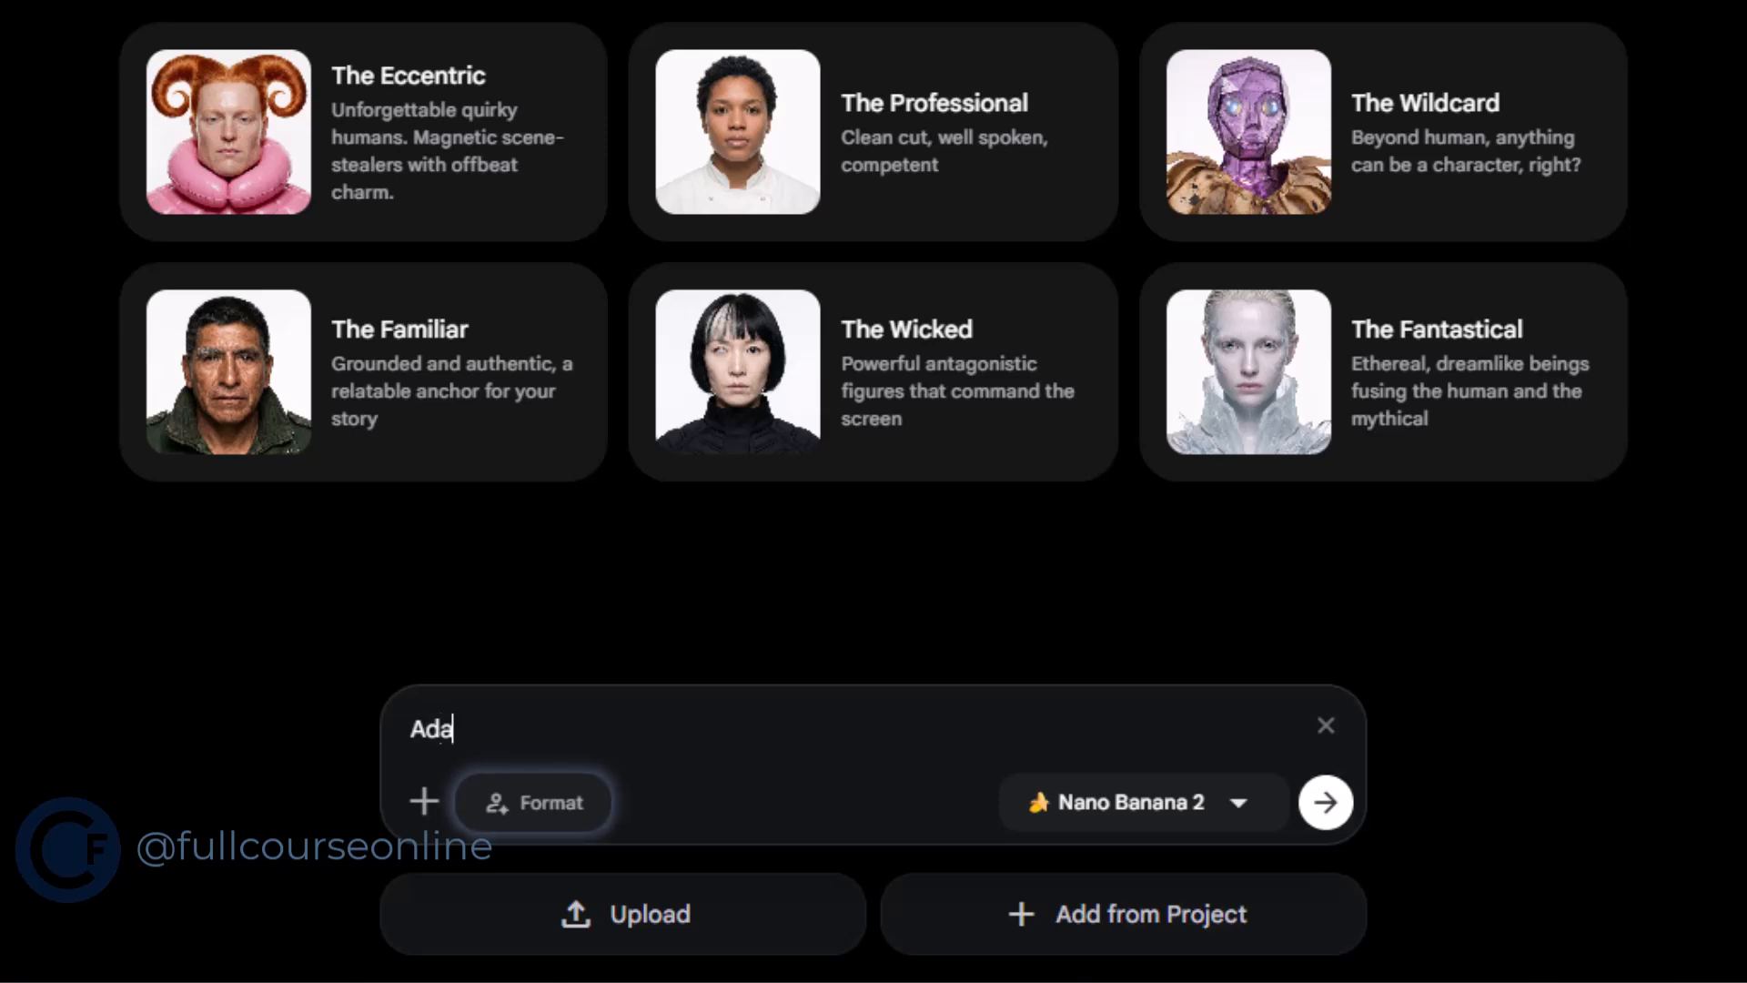
{"action": "type", "text": "m is friendly oil facotry worker, he is in his 40s,"}
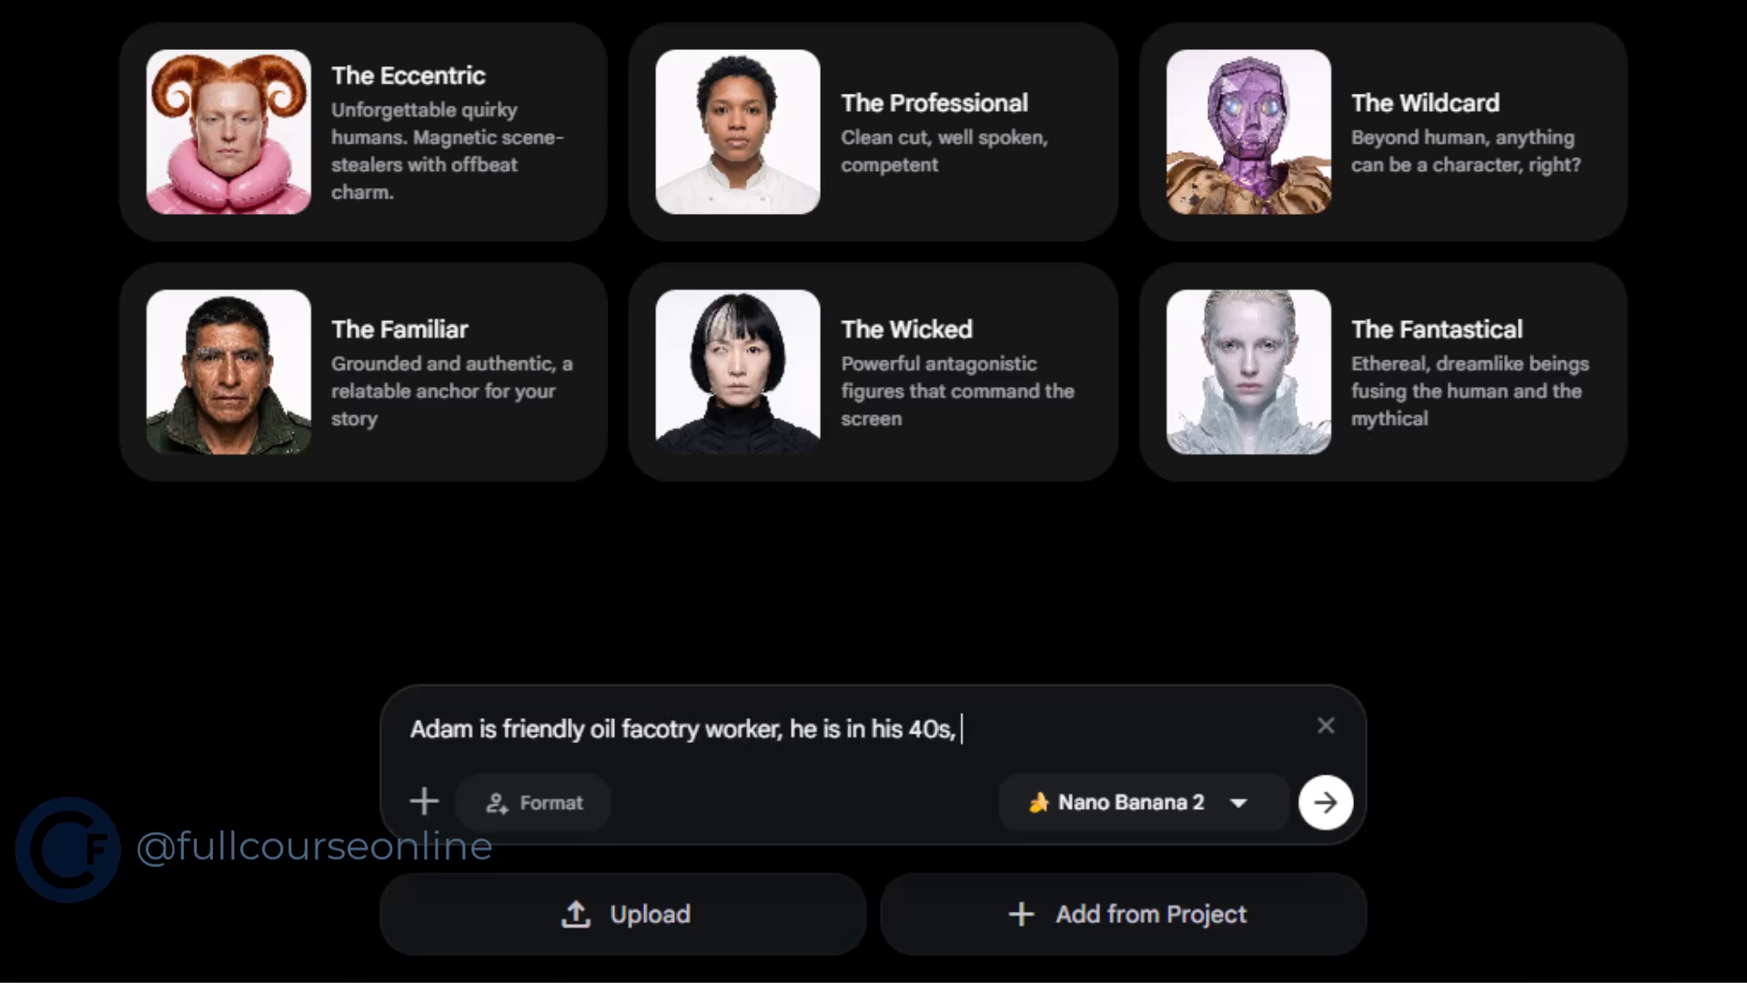
{"action": "type", "text": " he has yellow shirt with an apron on it."}
{"action": "left_click", "coordinate": [1325, 802]}
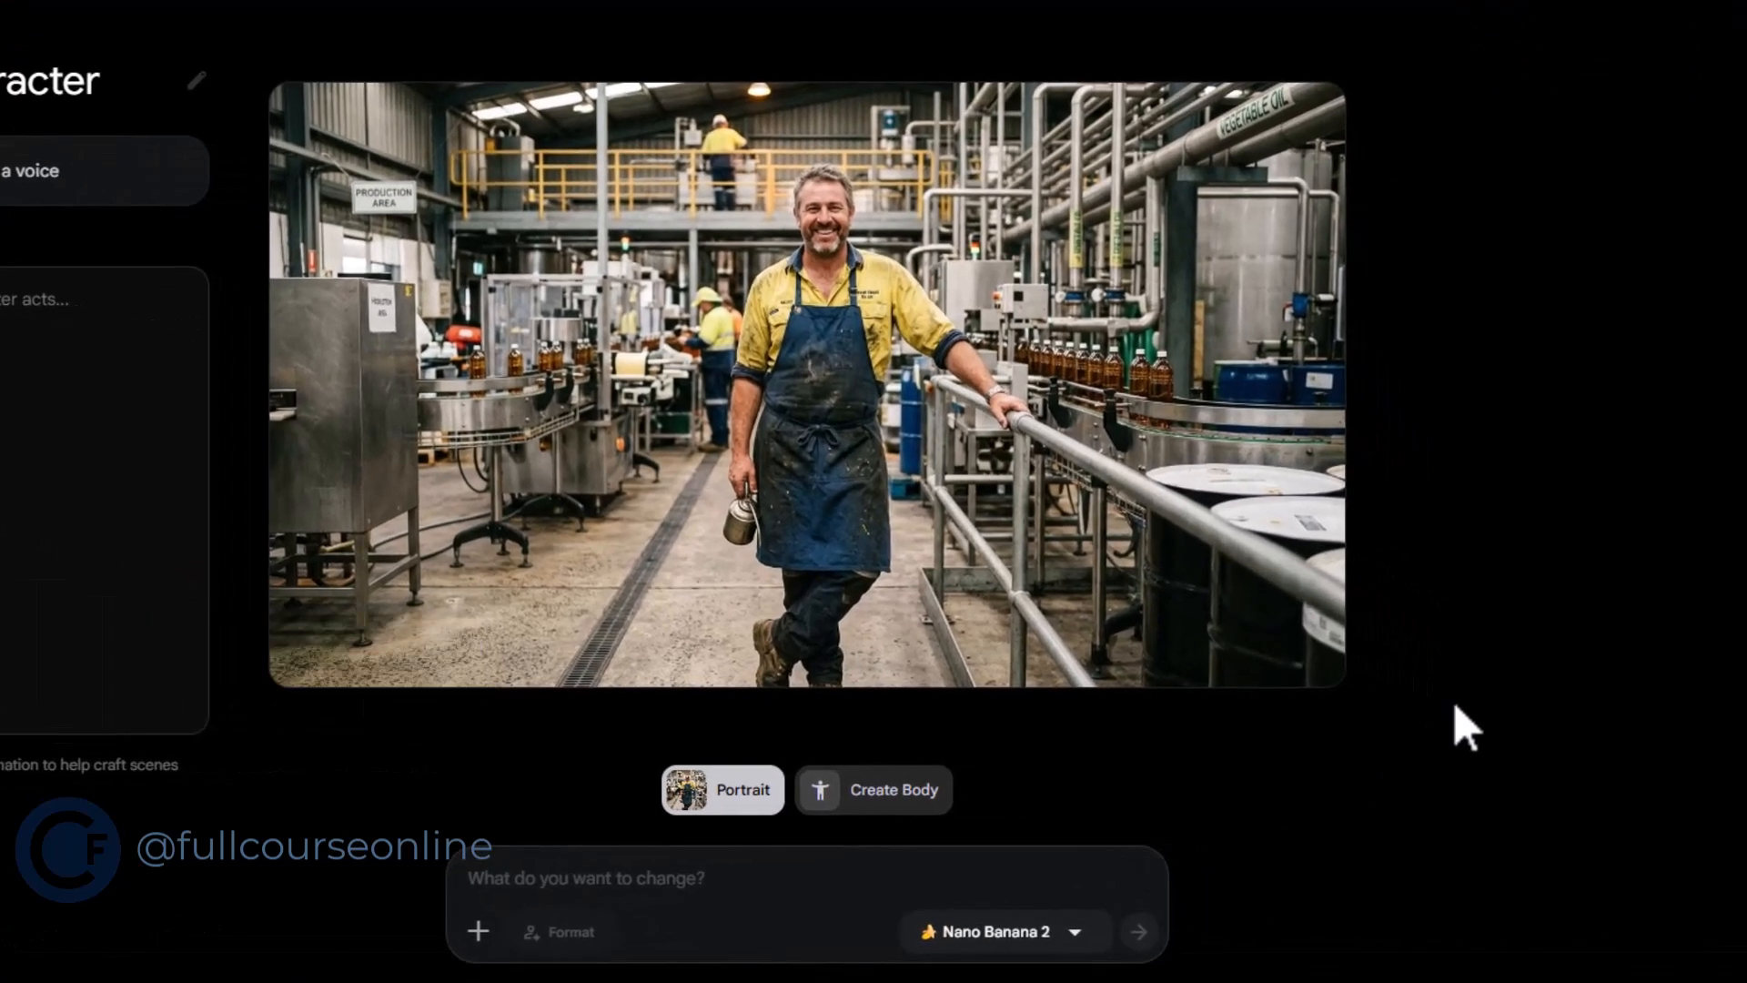
Refine the character's portrait with the prompt "make his apron a bit cleaner"
{"action": "type", "text": "make his apron a bit cleaner"}
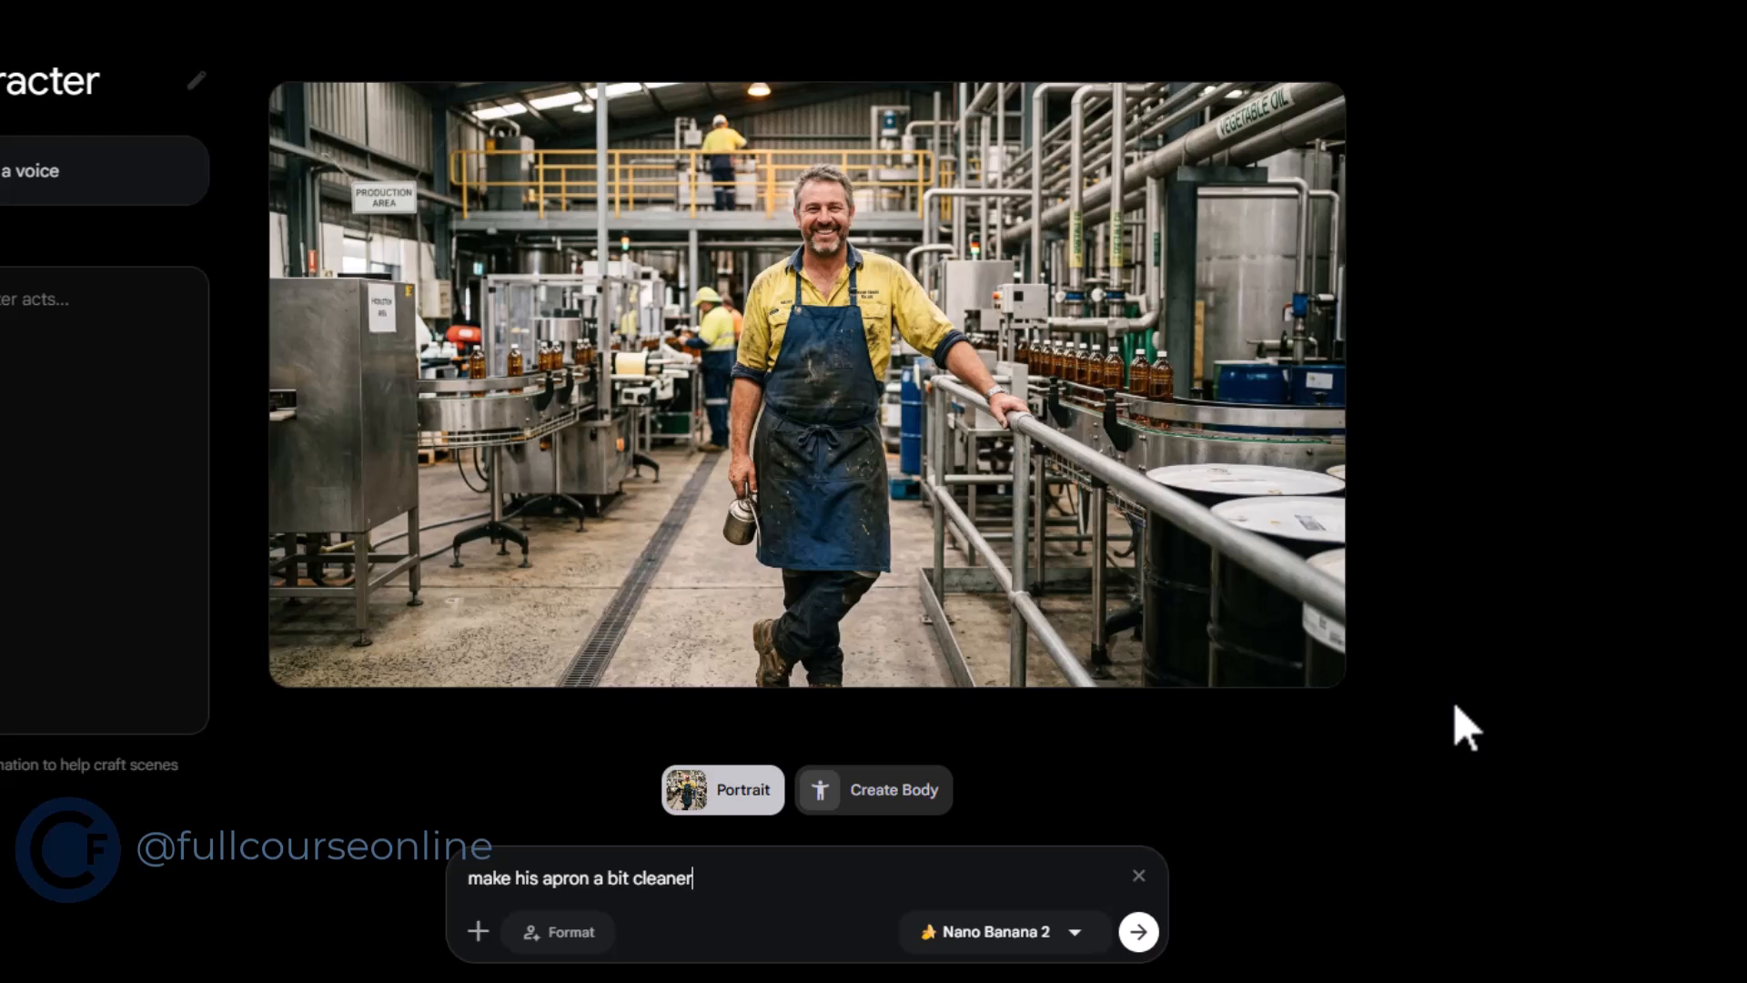
{"action": "key", "text": "Return"}
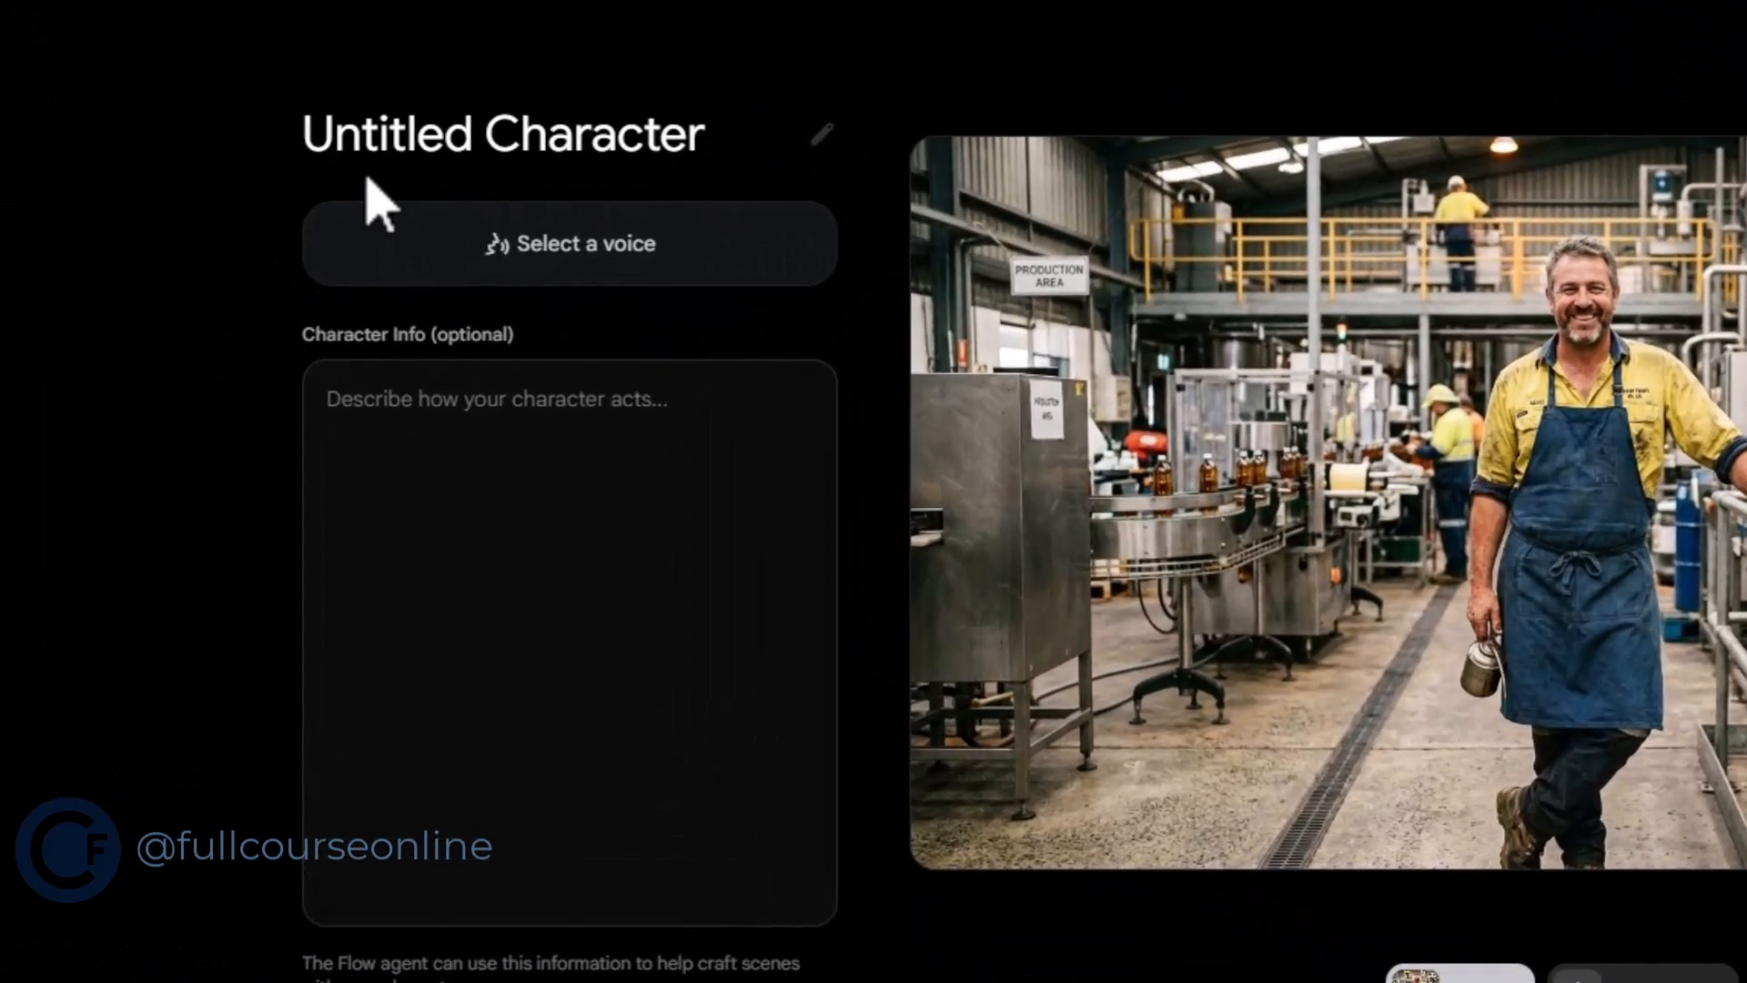
Rename the untitled character to Adam and assign it the Achird voice
{"action": "double_click", "coordinate": [701, 148]}
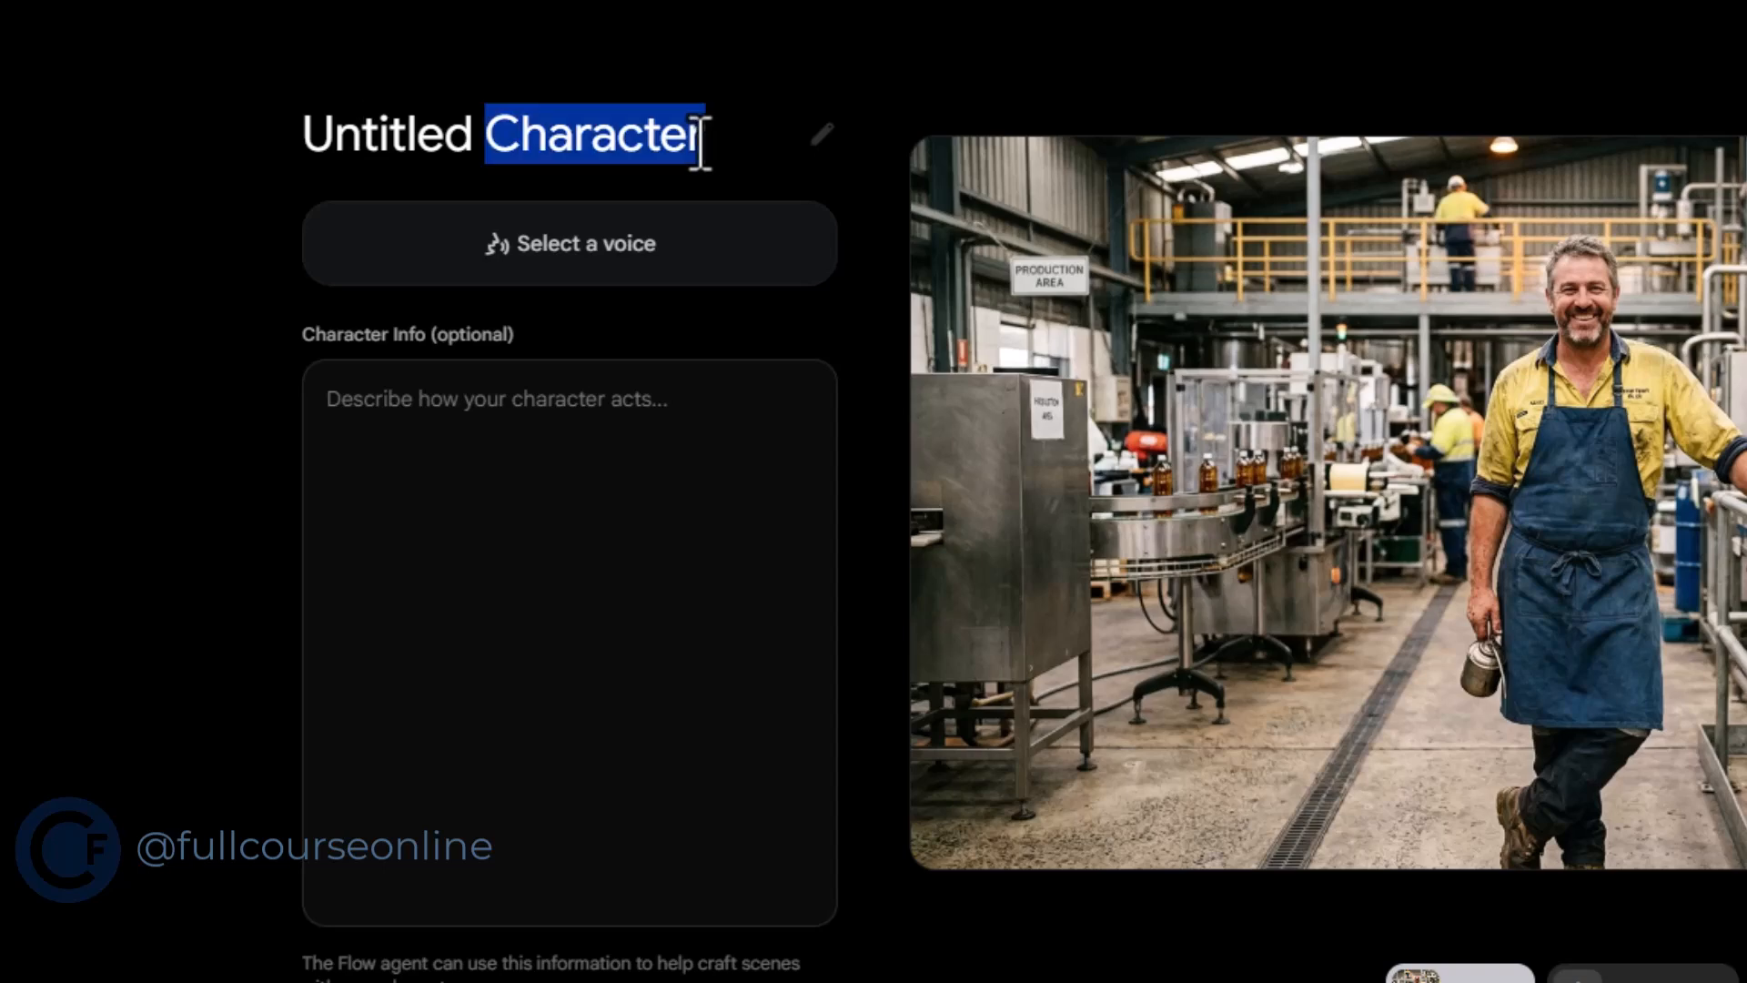
{"action": "triple_click", "coordinate": [491, 164]}
{"action": "type", "text": "Adam"}
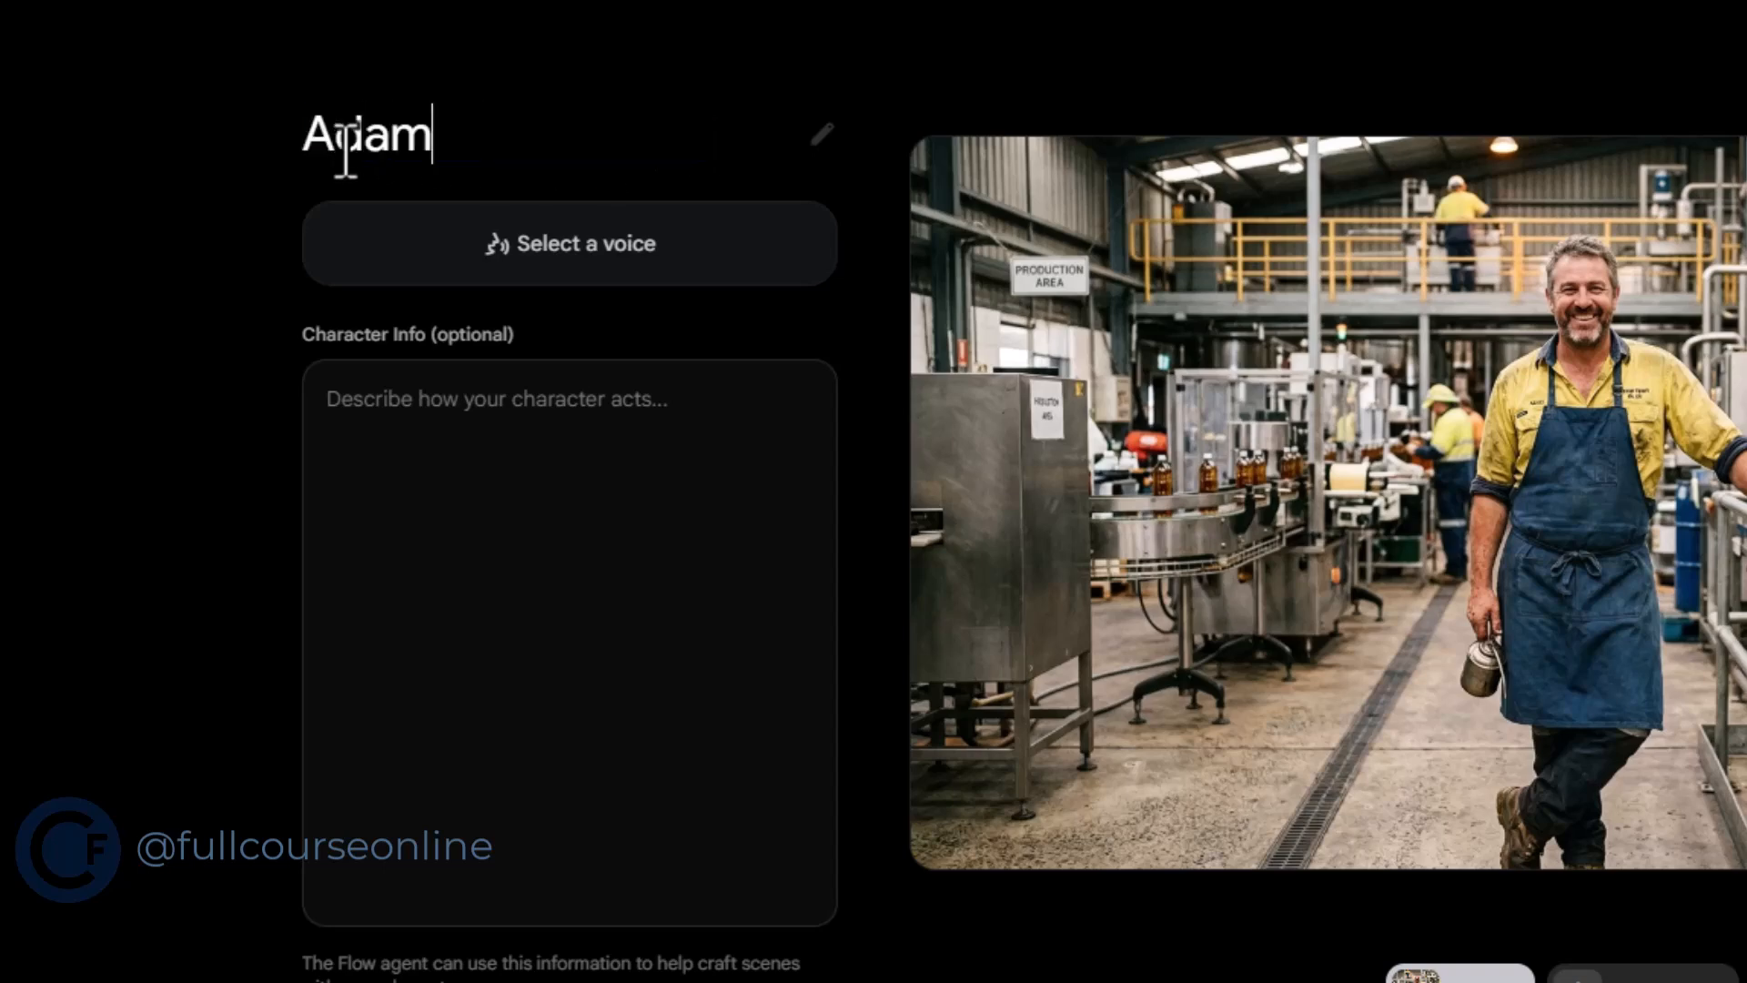
{"action": "left_click", "coordinate": [711, 258]}
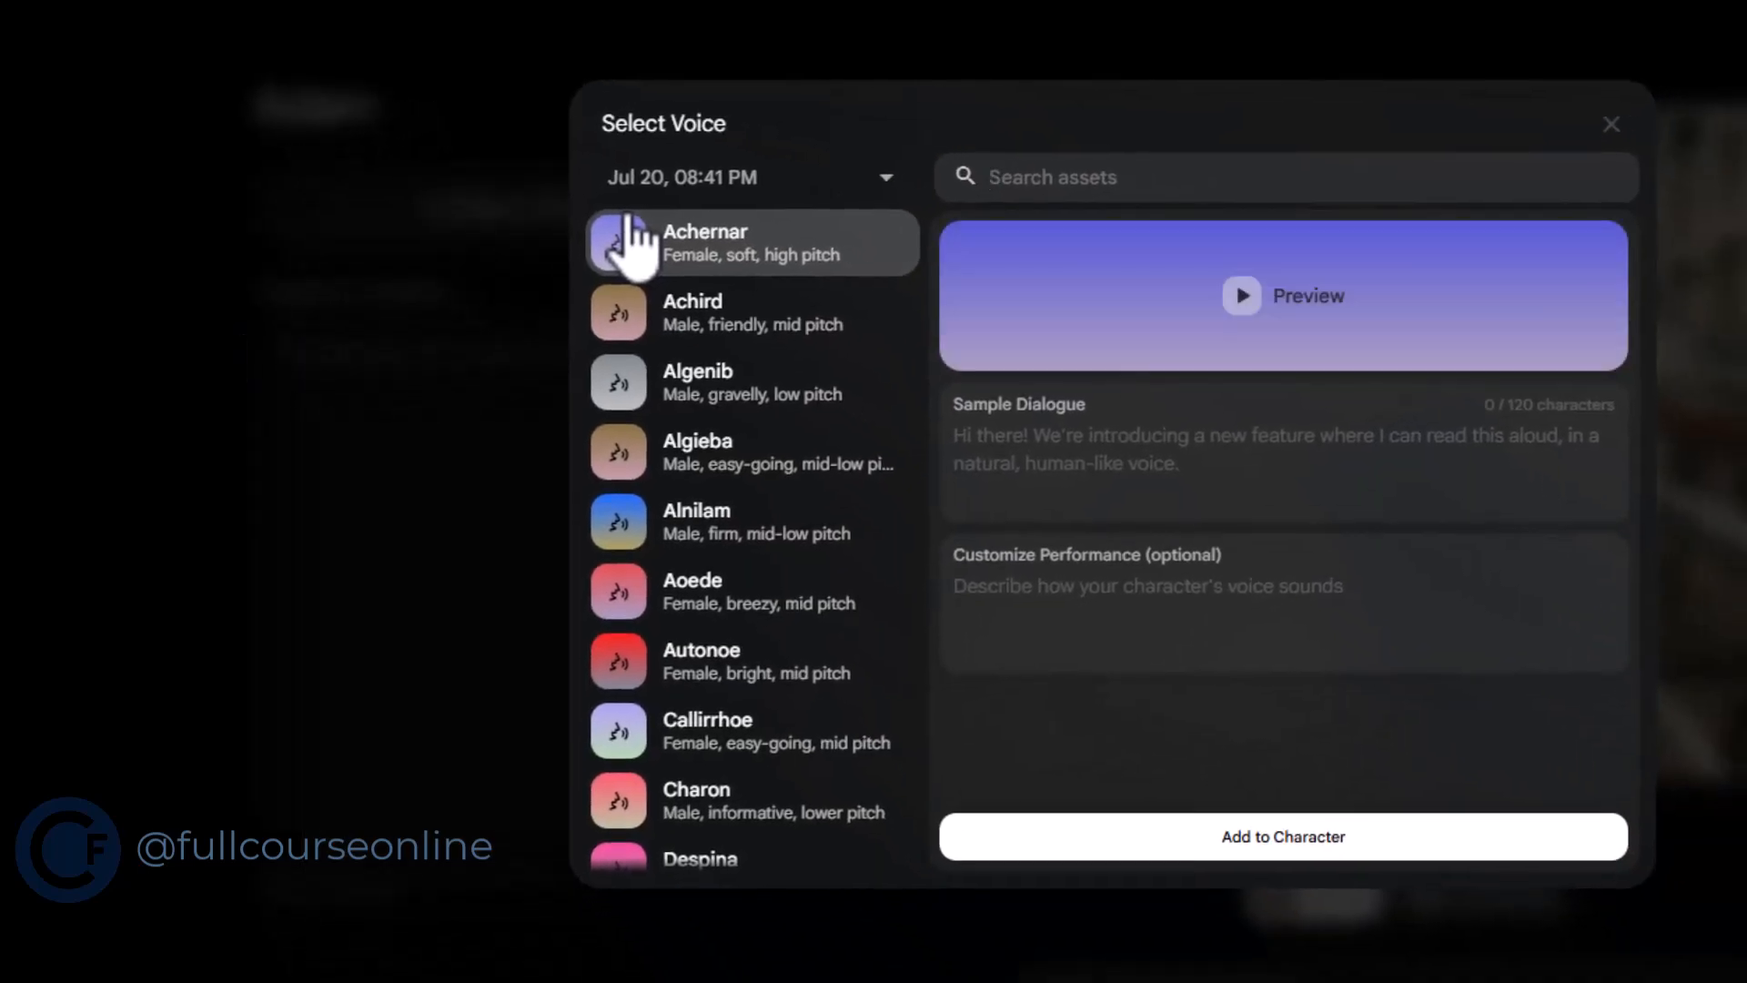
{"action": "left_click", "coordinate": [841, 359]}
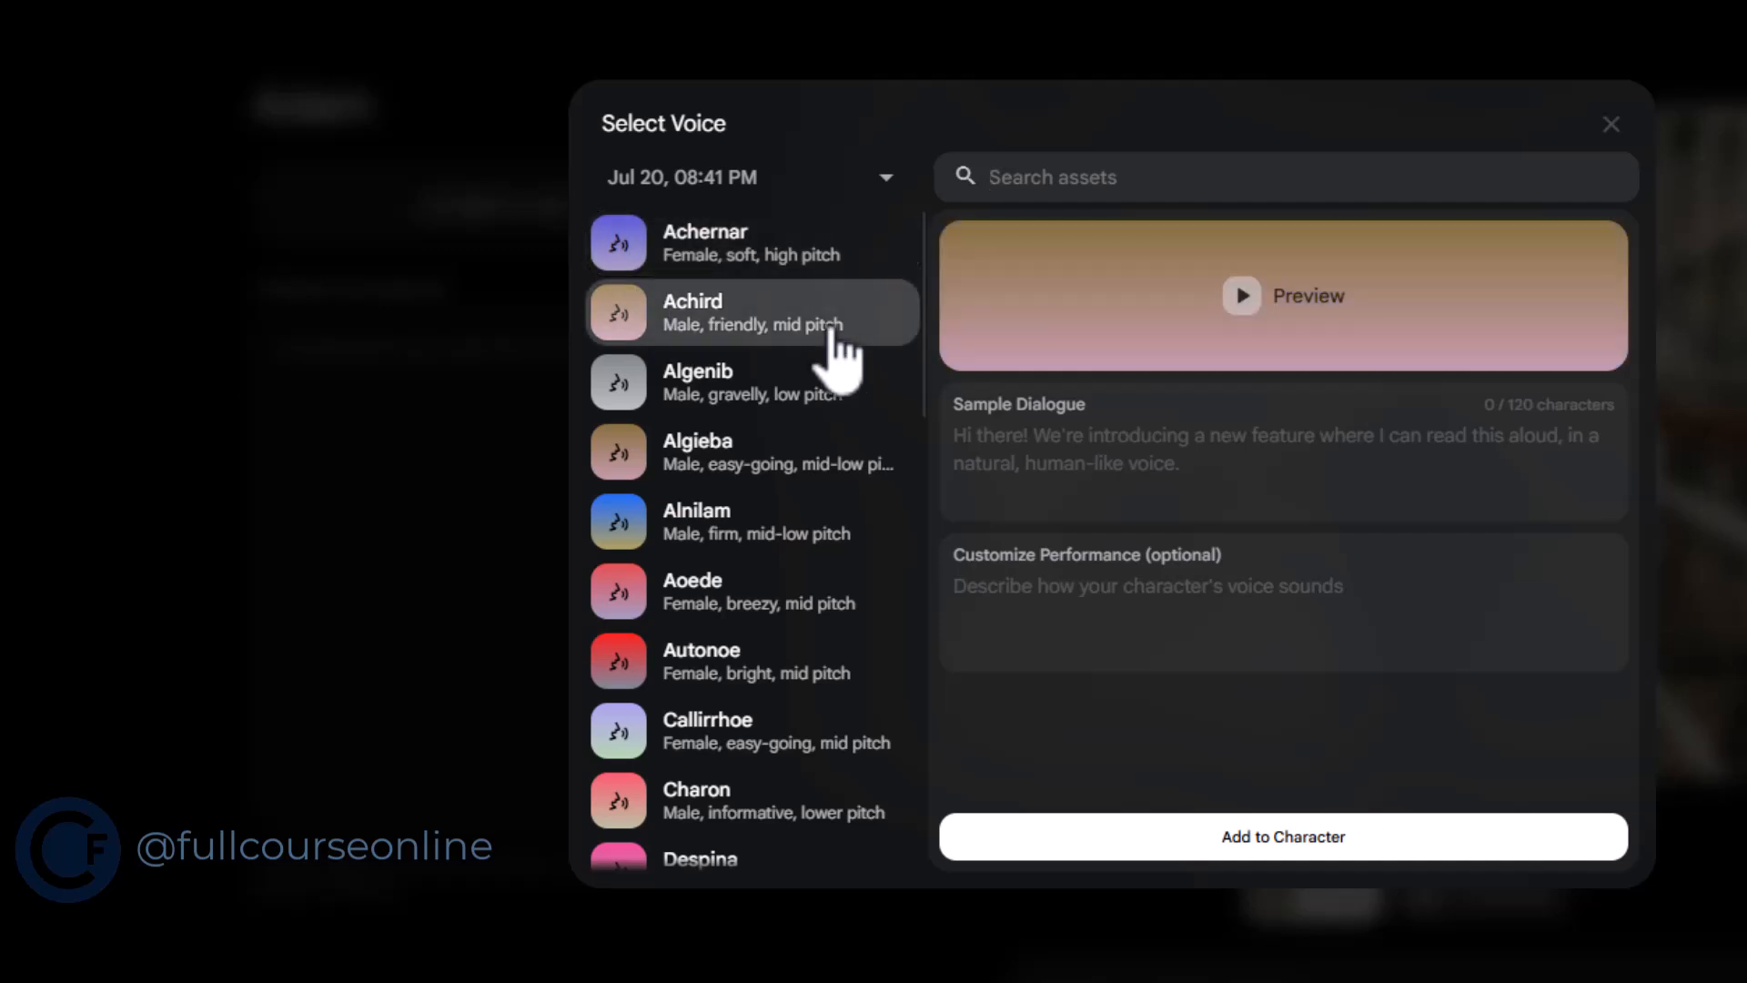
{"action": "left_click", "coordinate": [1232, 839]}
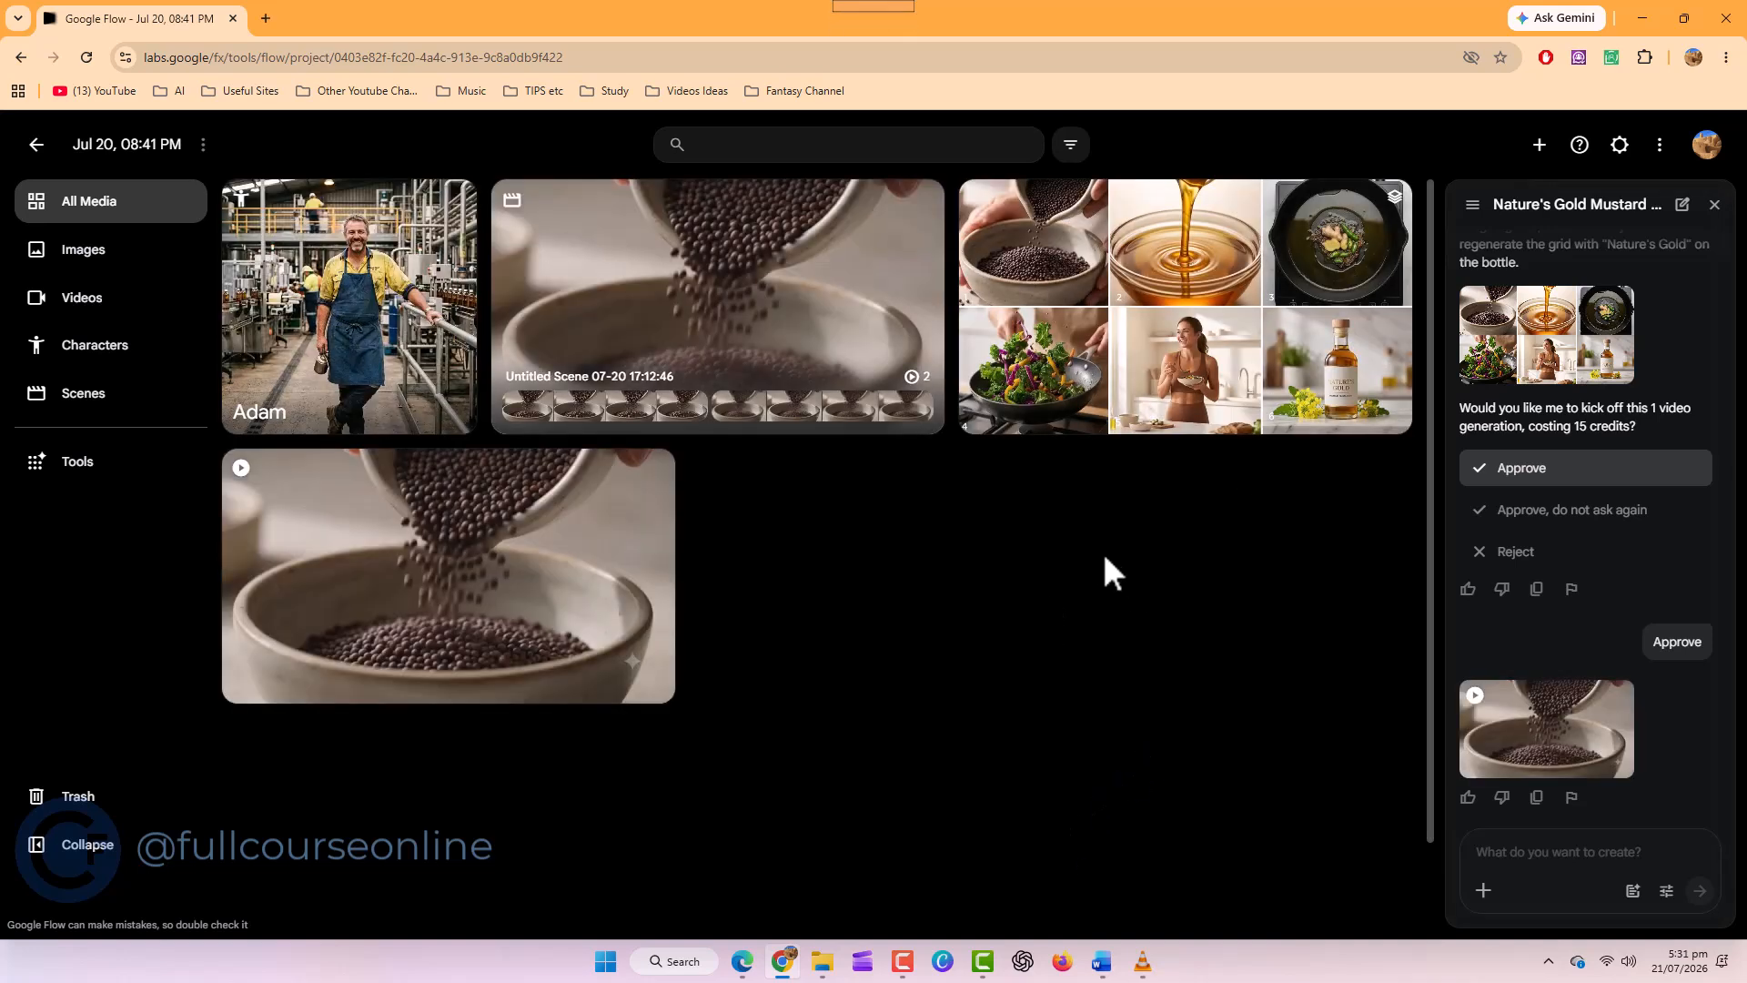
Edit the storyboard grid image with the Adam character as reference, using the prompt "use Adam instead of the girl"
{"action": "left_click", "coordinate": [1213, 297]}
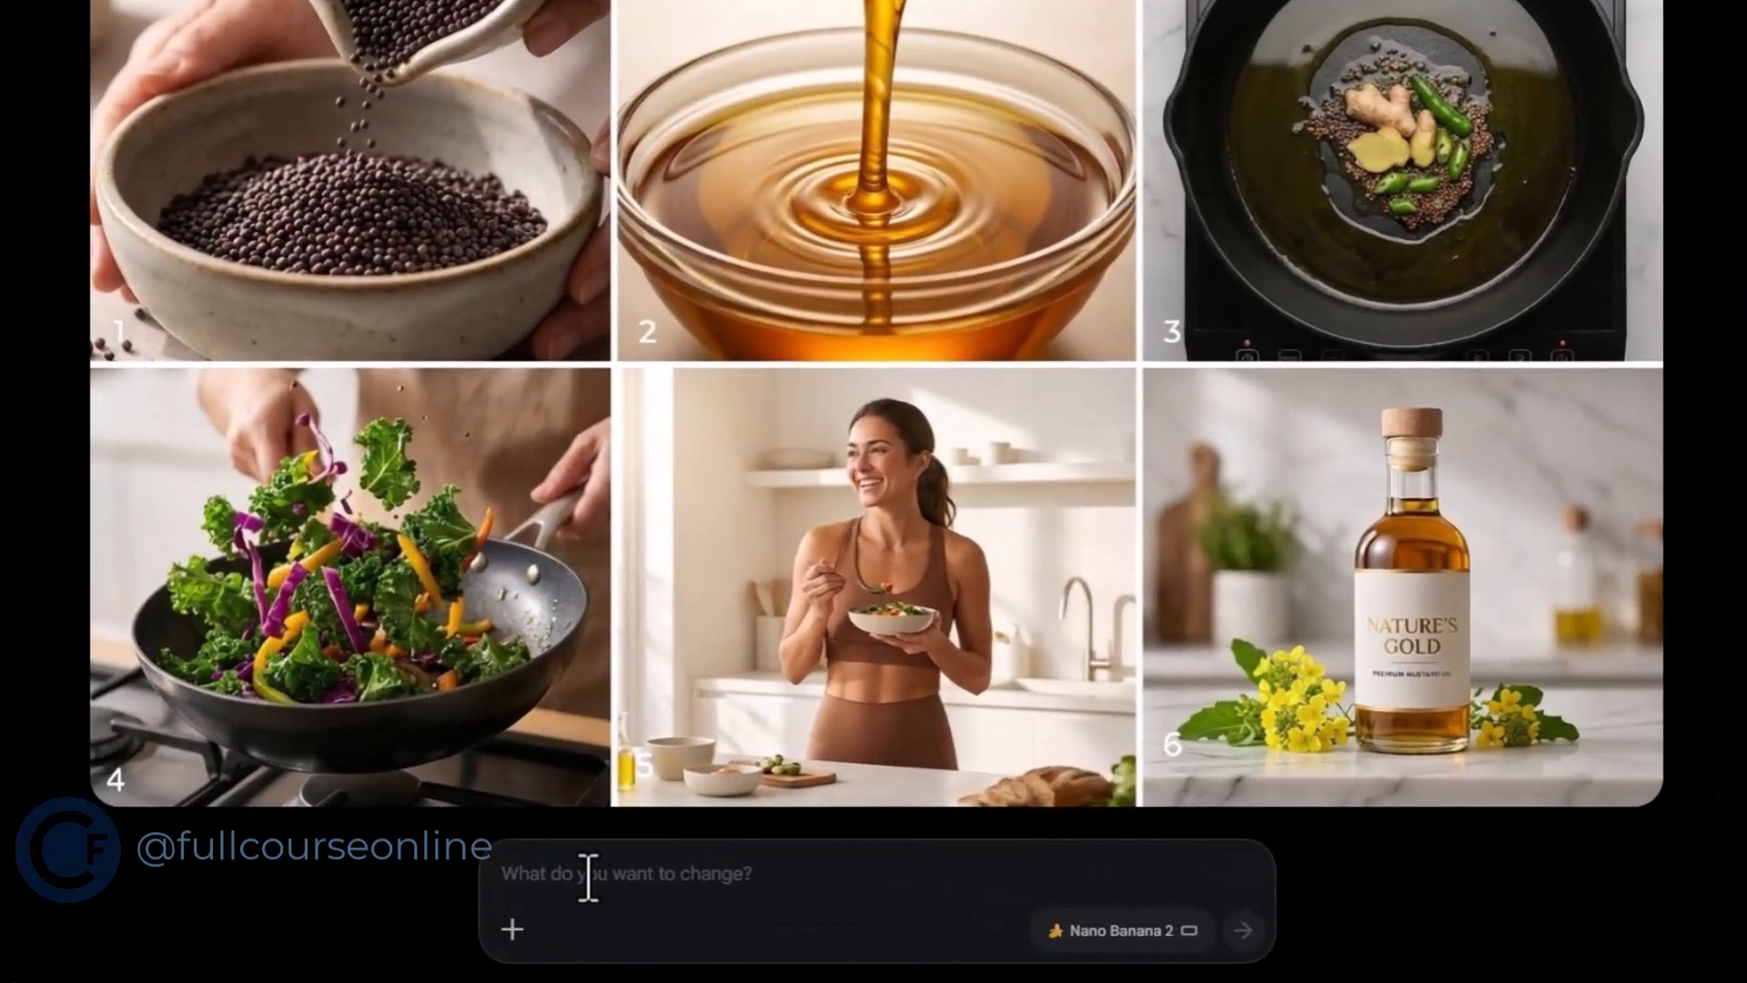
{"action": "left_click", "coordinate": [512, 932]}
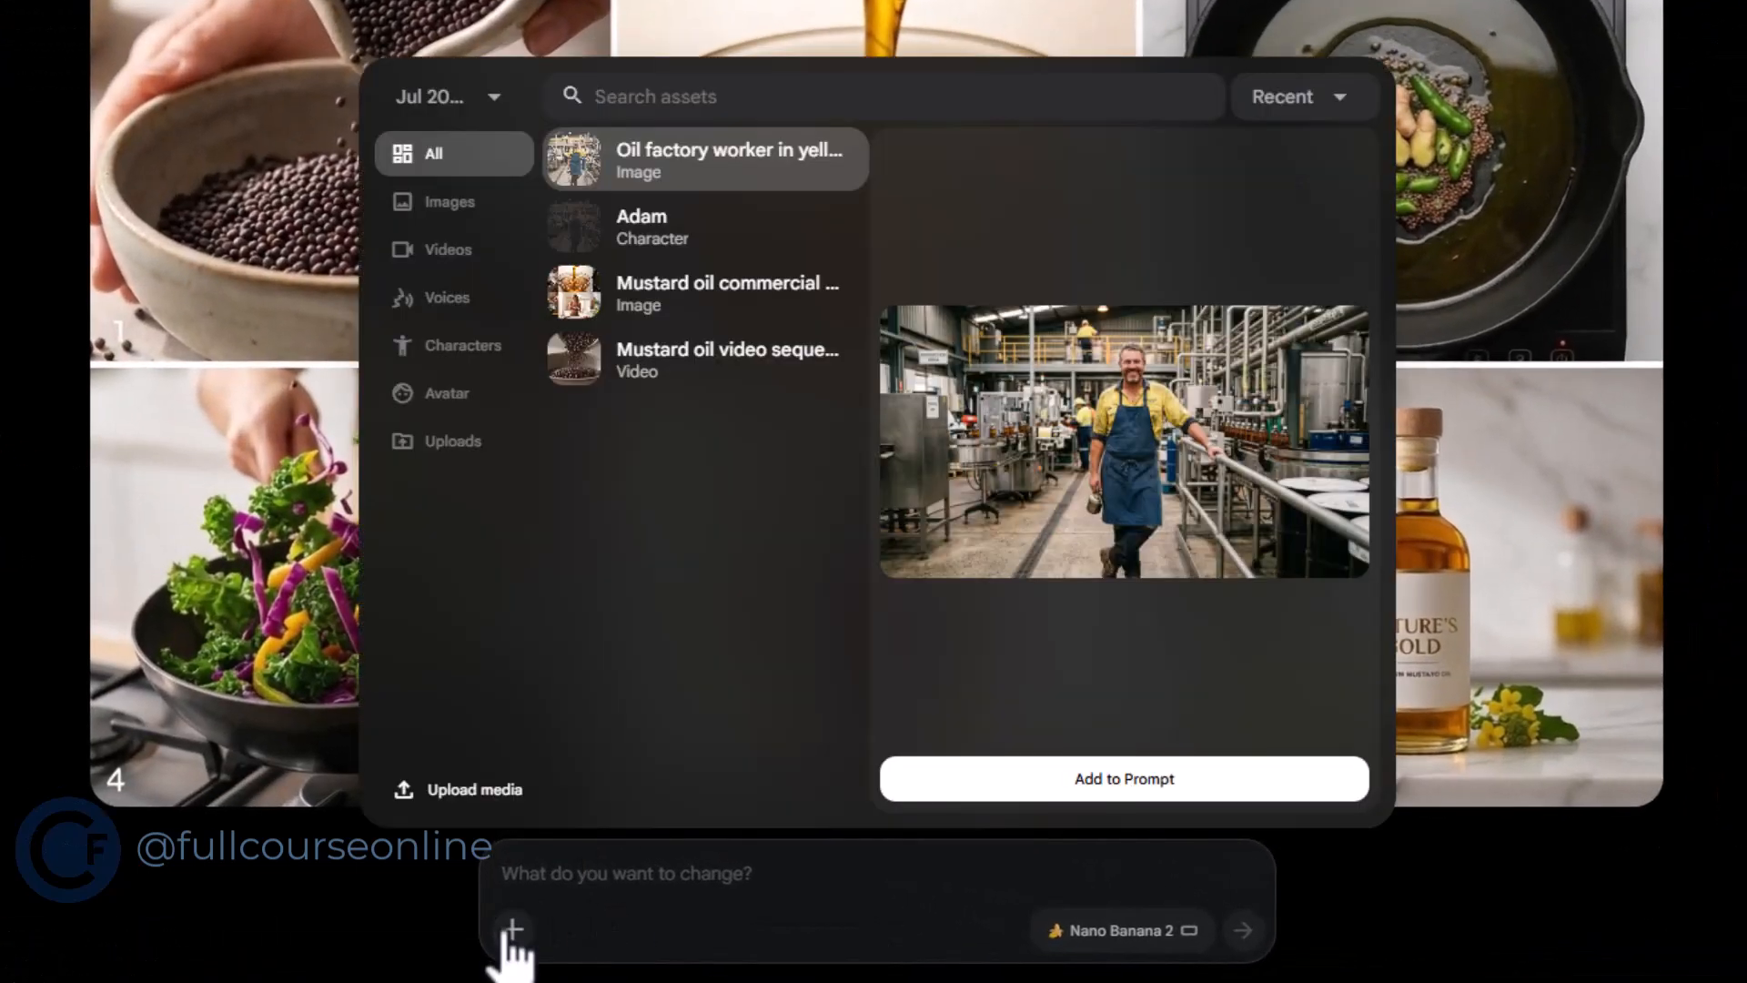
{"action": "left_click", "coordinate": [442, 352]}
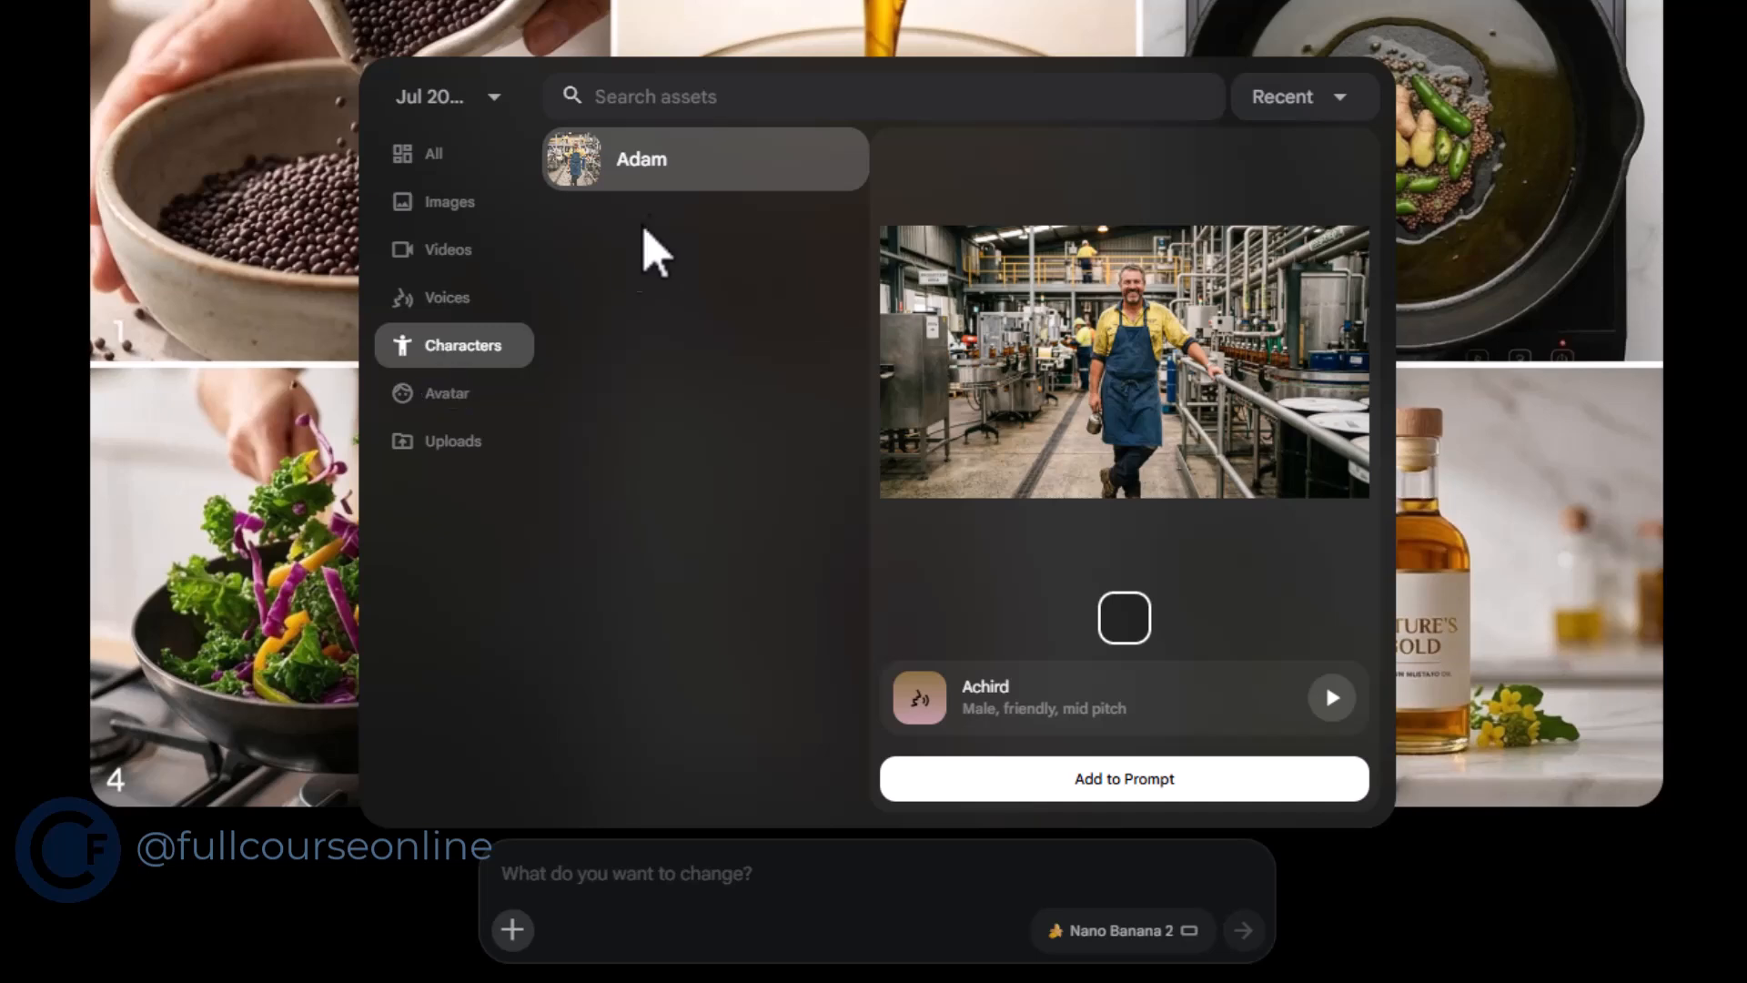
{"action": "left_click", "coordinate": [669, 181]}
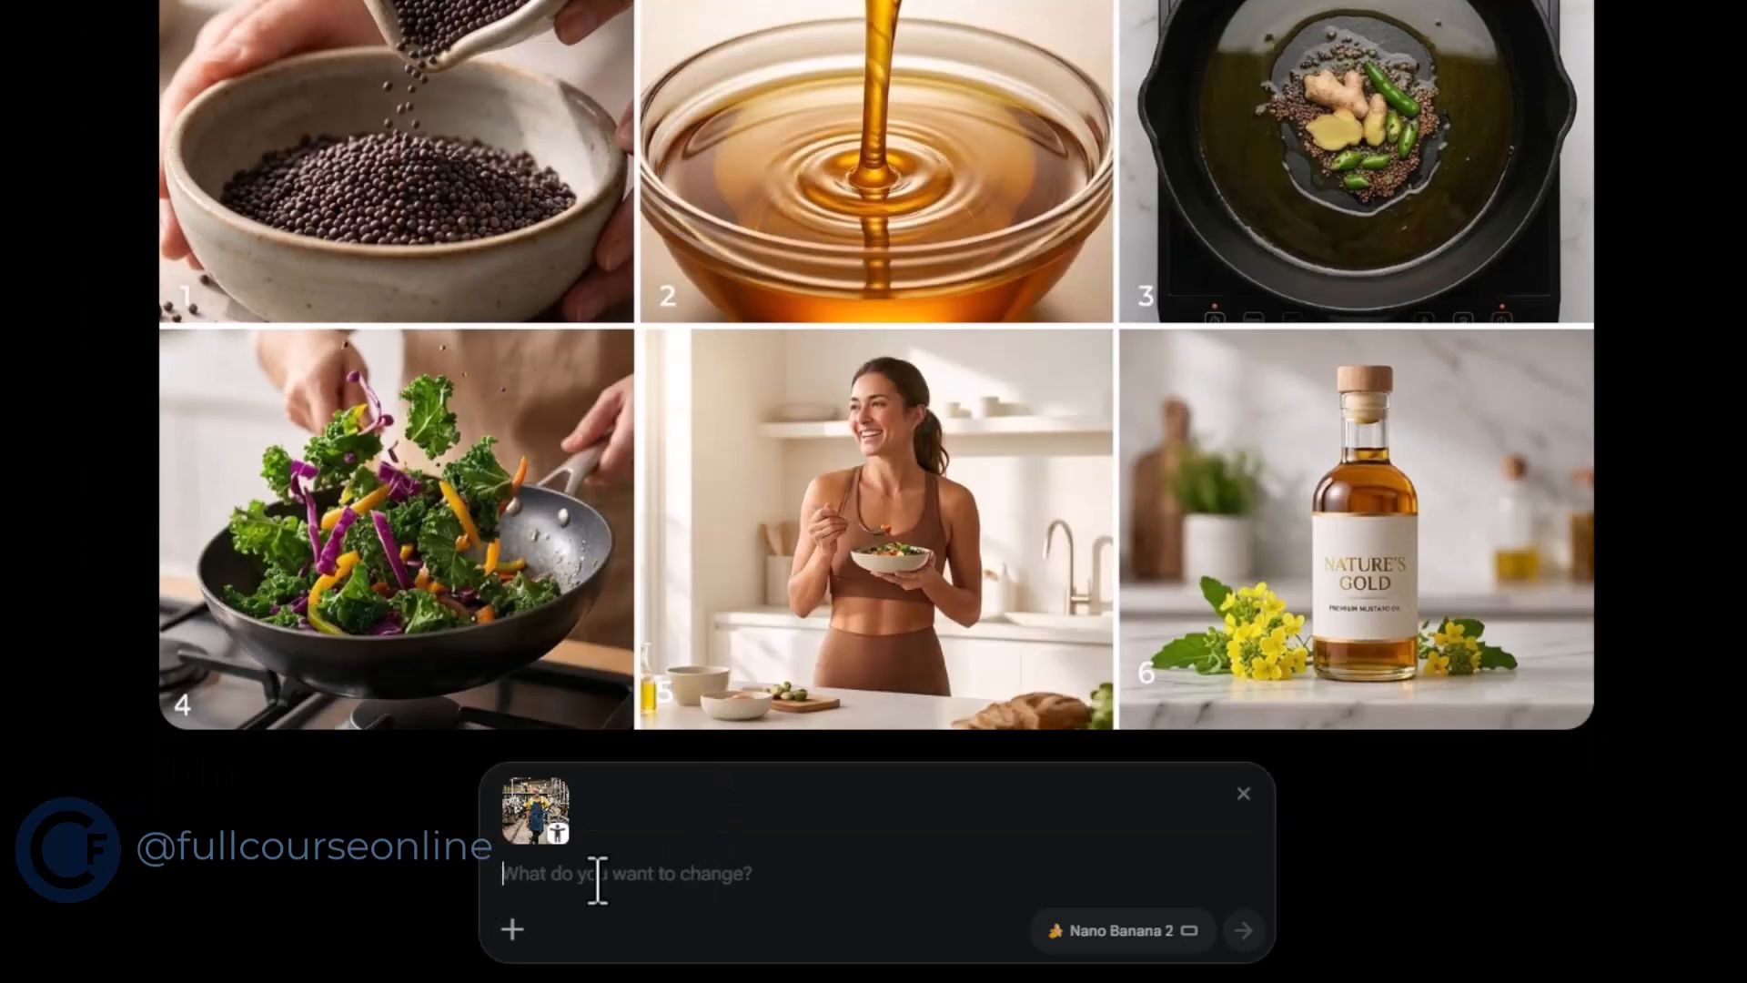
{"action": "type", "text": "use Adam instead of the girl"}
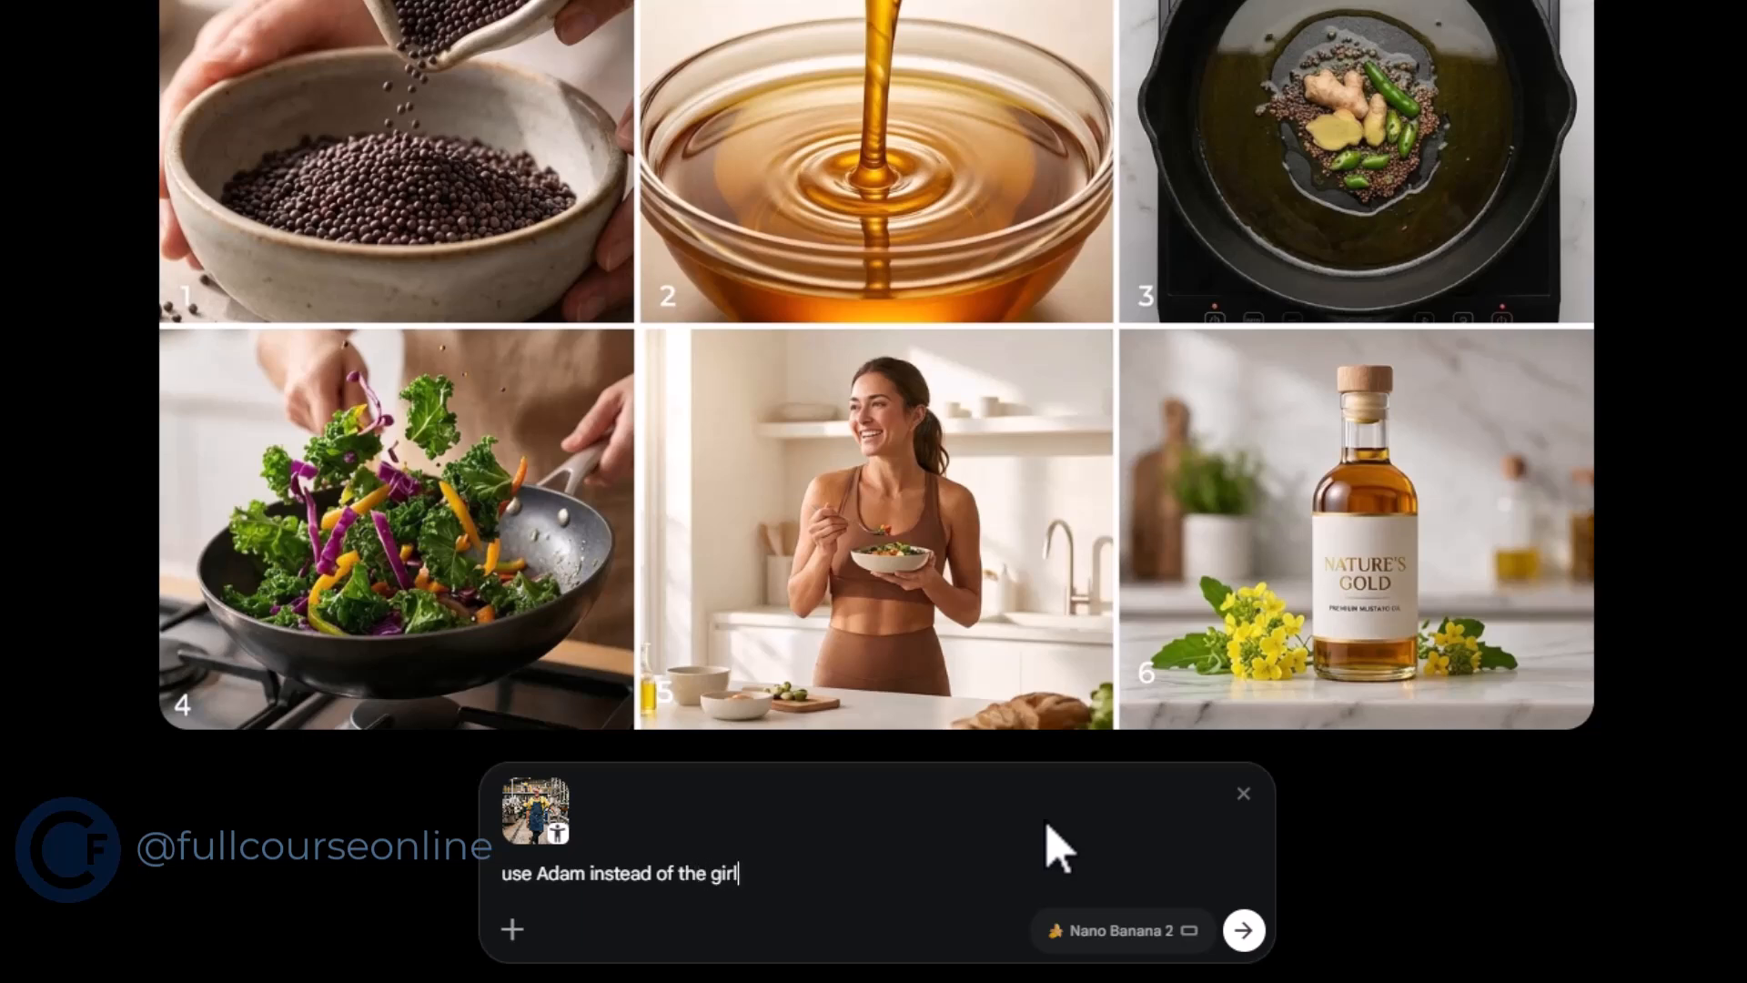
{"action": "key", "text": "Return"}
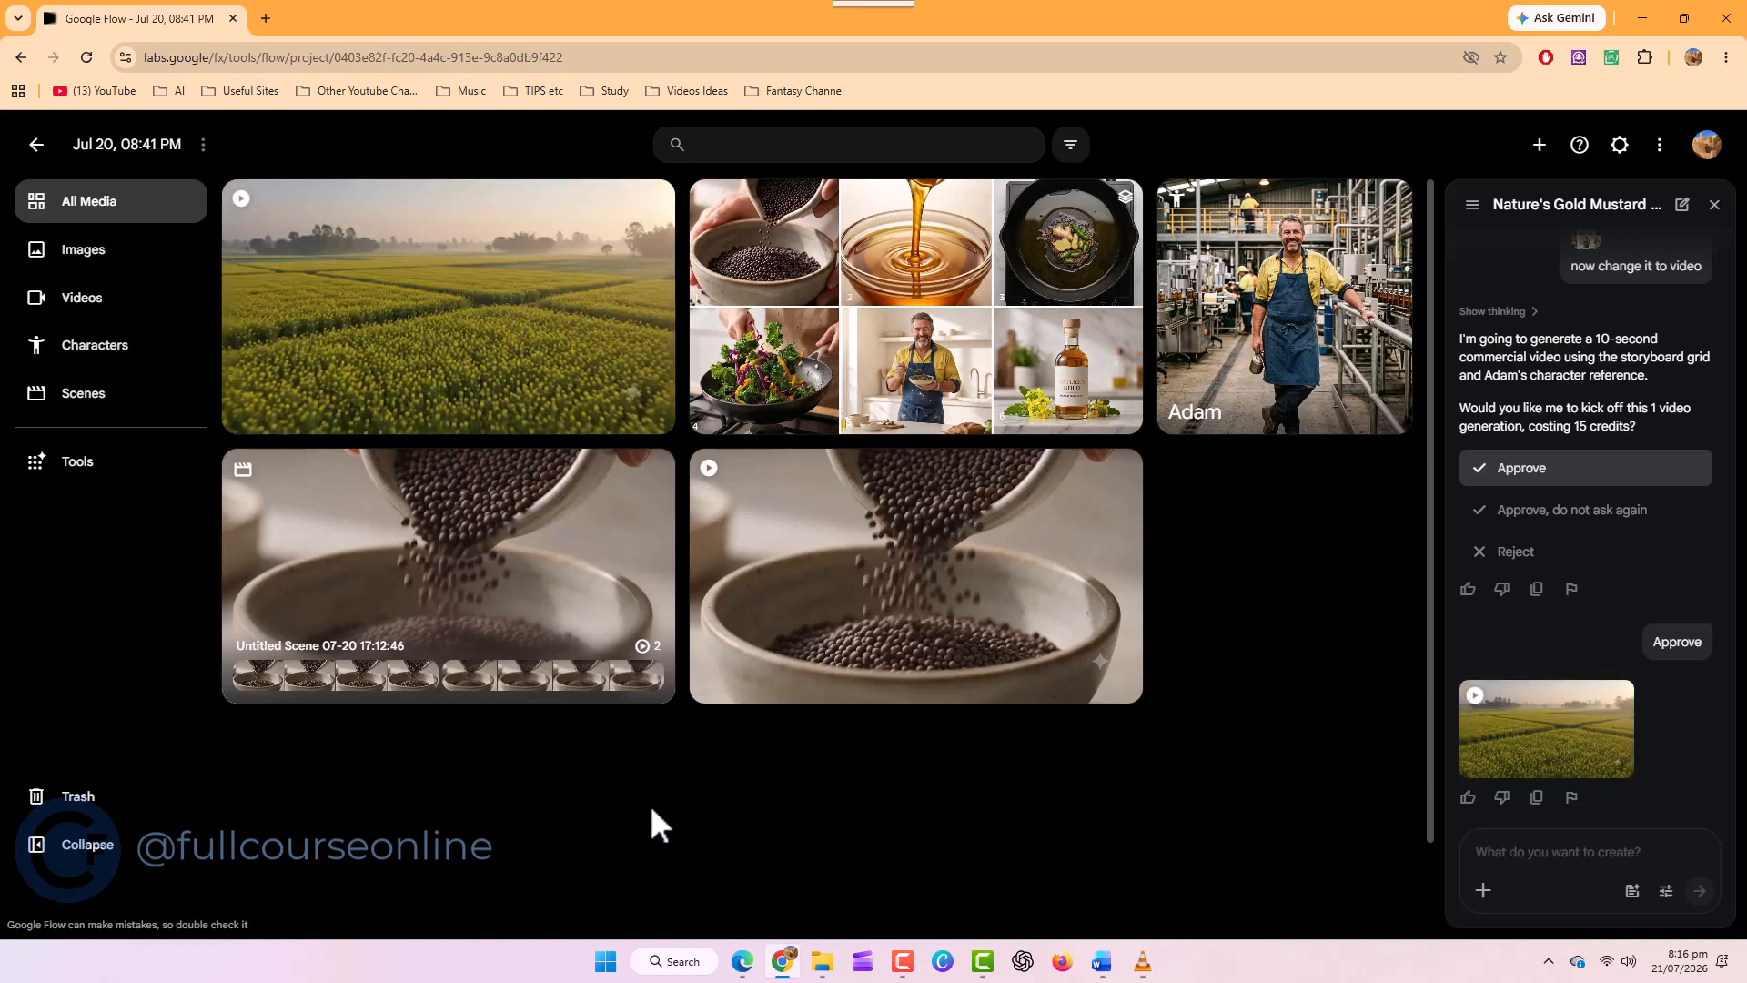
Open the new Nature's Gold commercial with Adam, replay it from the start, and return to the project
{"action": "left_click", "coordinate": [439, 382]}
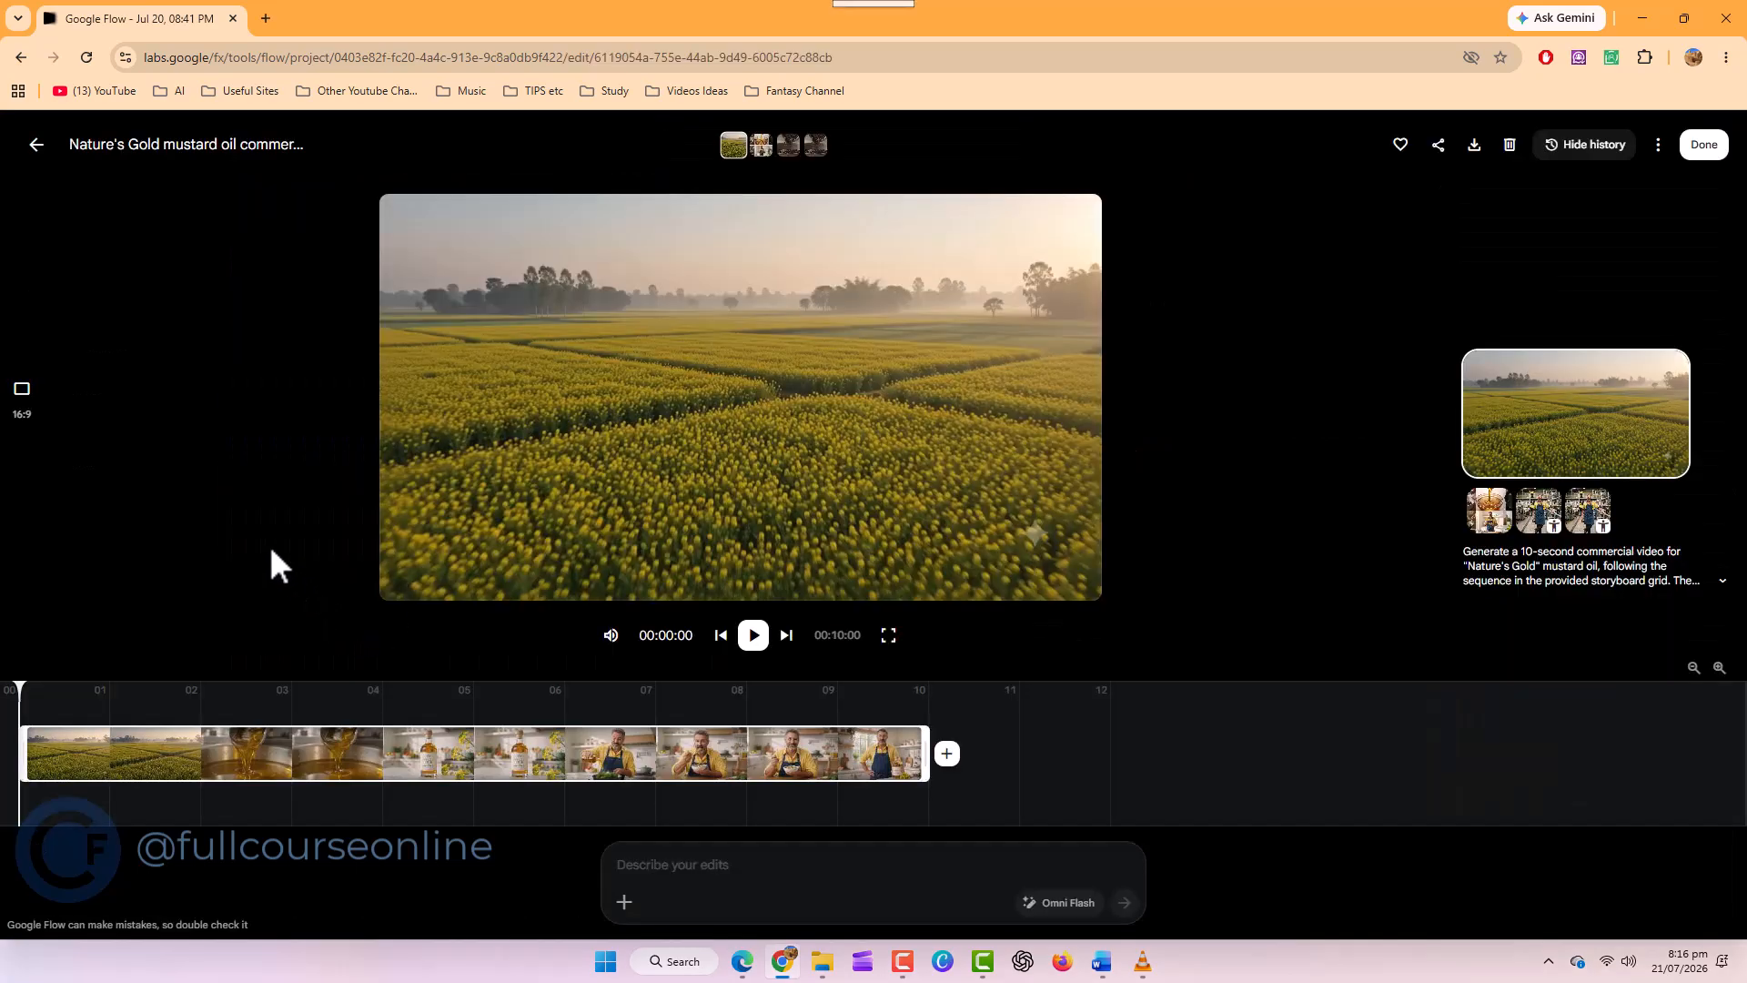
{"action": "left_click", "coordinate": [754, 642]}
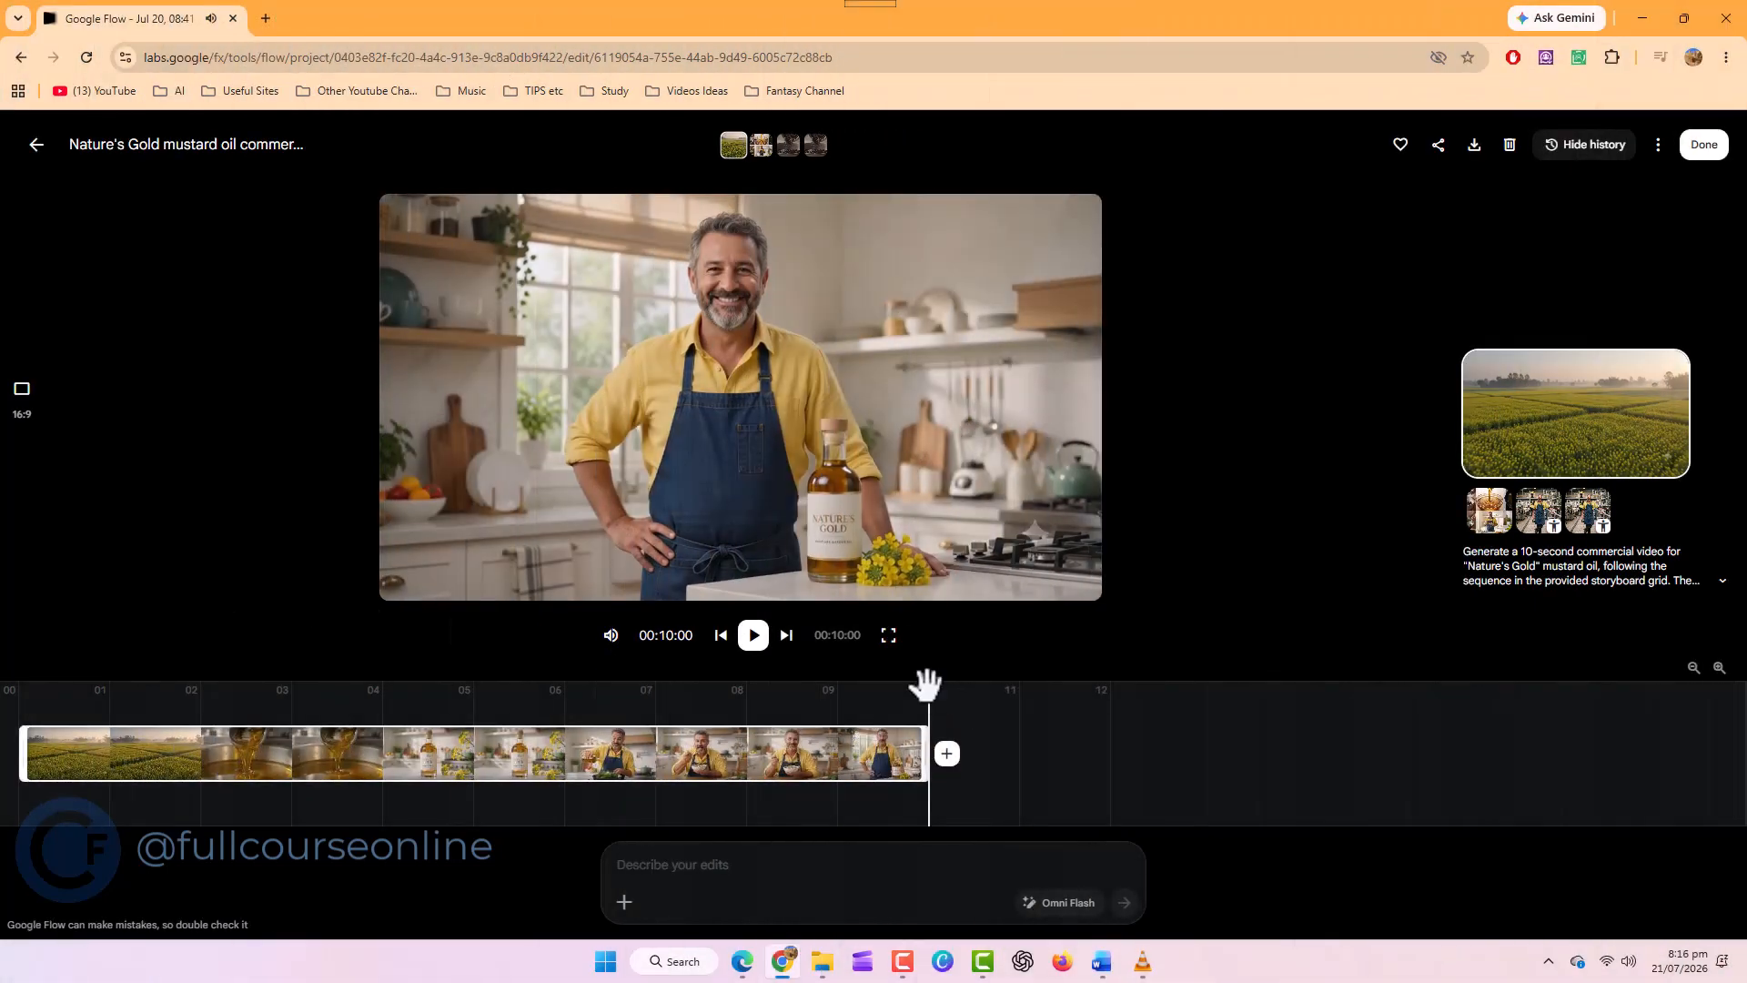
{"action": "left_click_drag", "start_coordinate": [794, 716], "coordinate": [3, 743]}
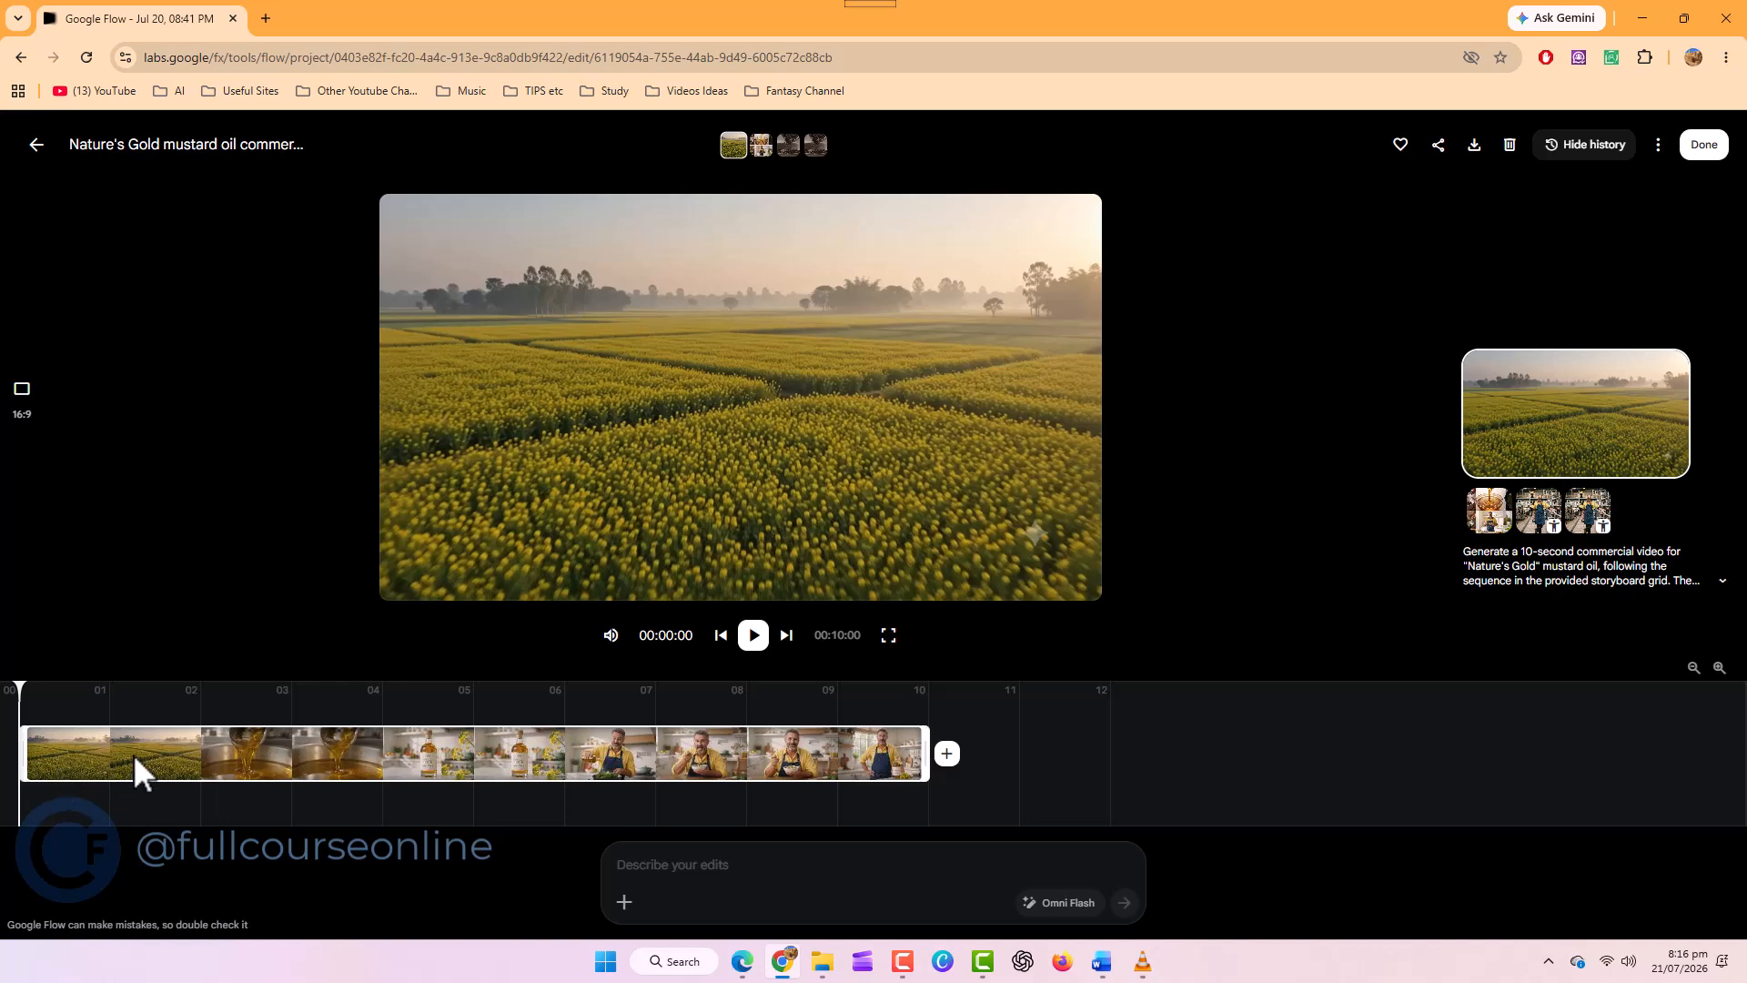
{"action": "left_click", "coordinate": [905, 965]}
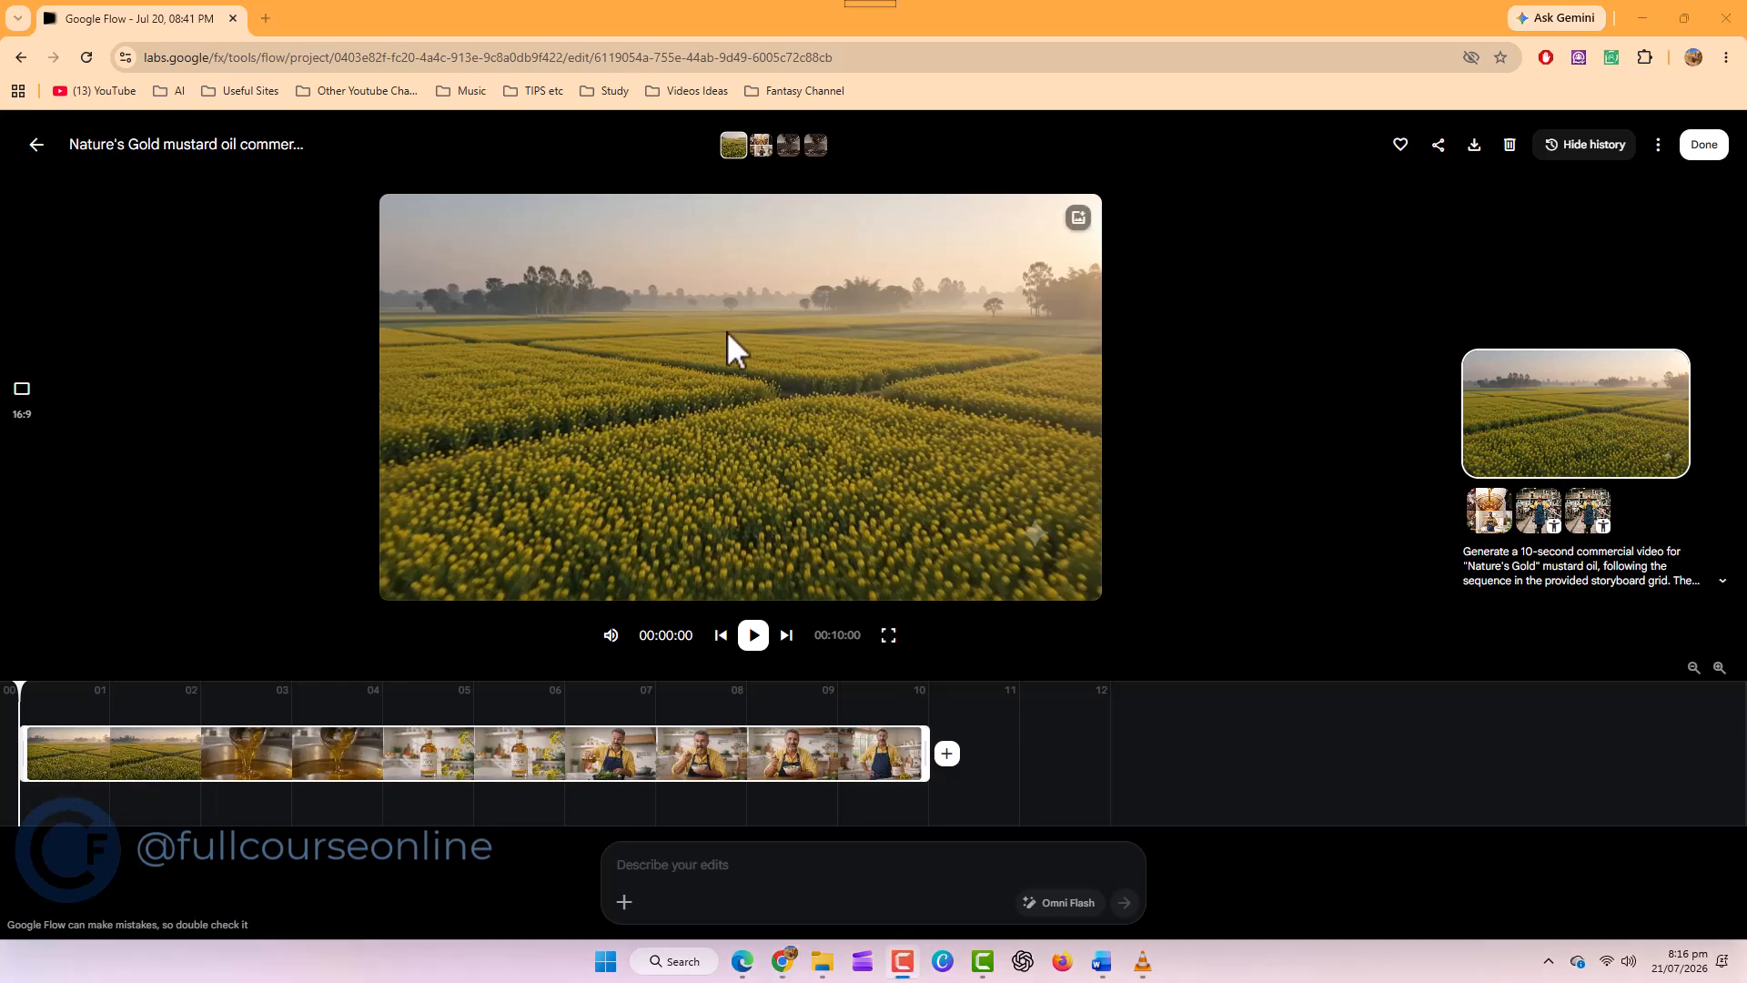
{"action": "key", "text": "space"}
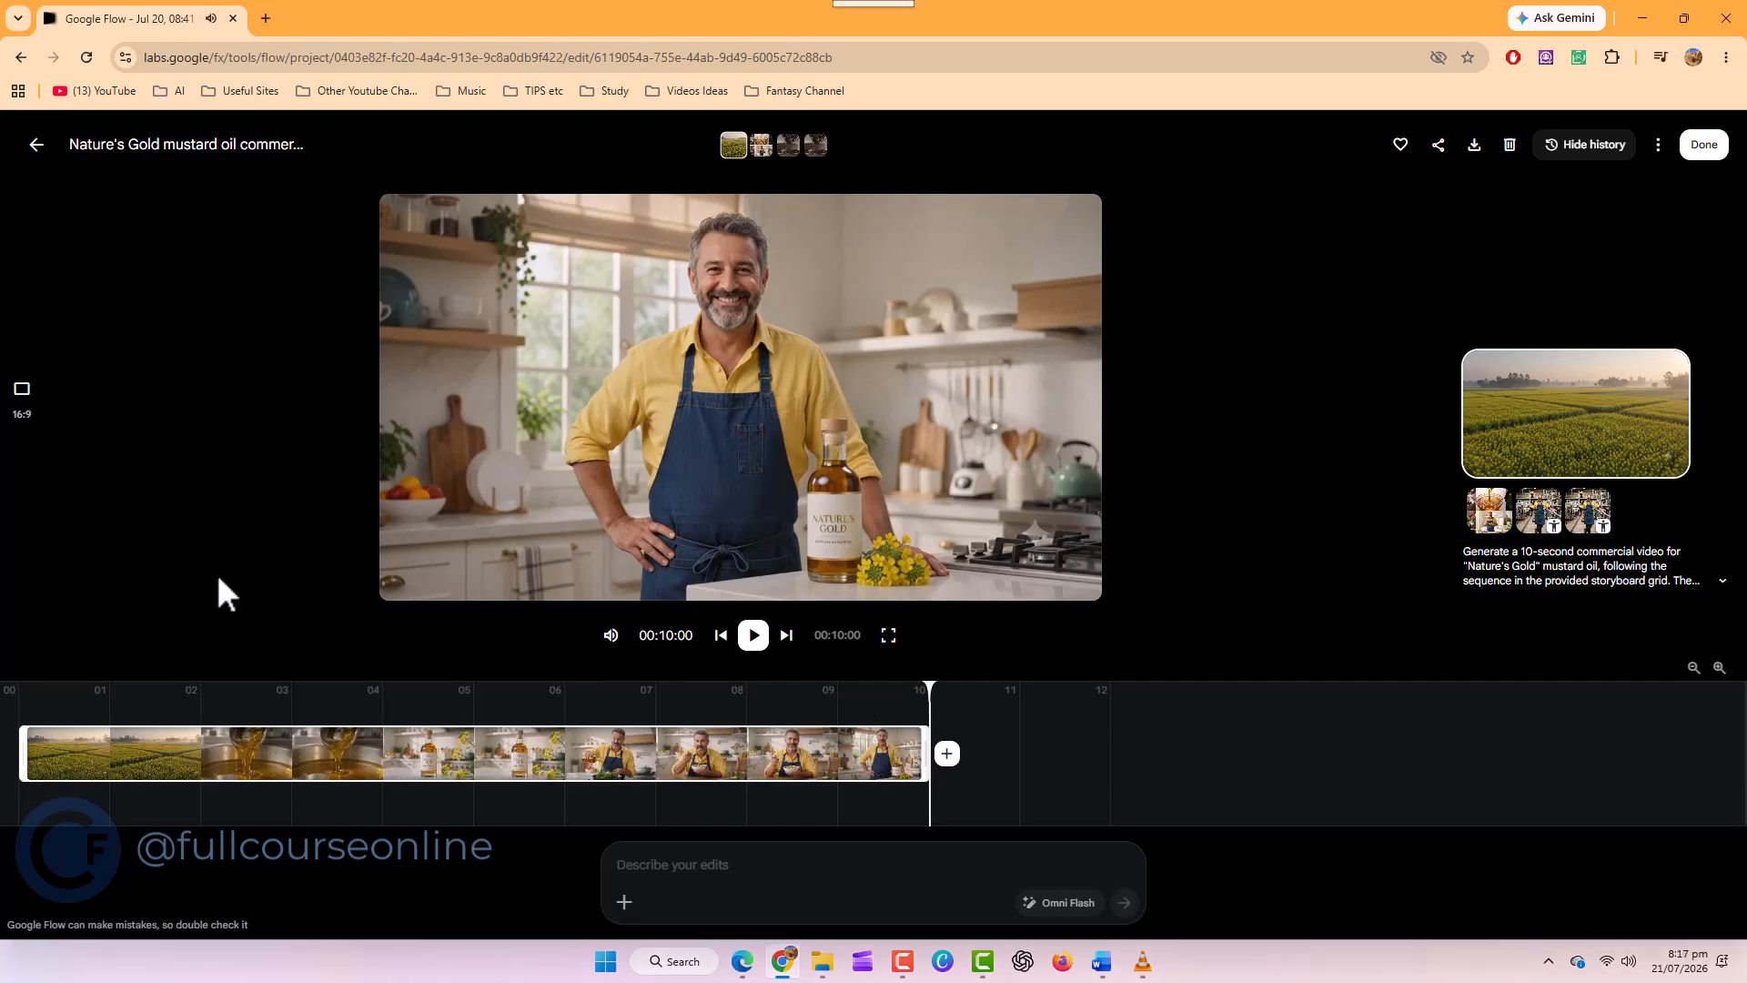
{"action": "left_click", "coordinate": [36, 146]}
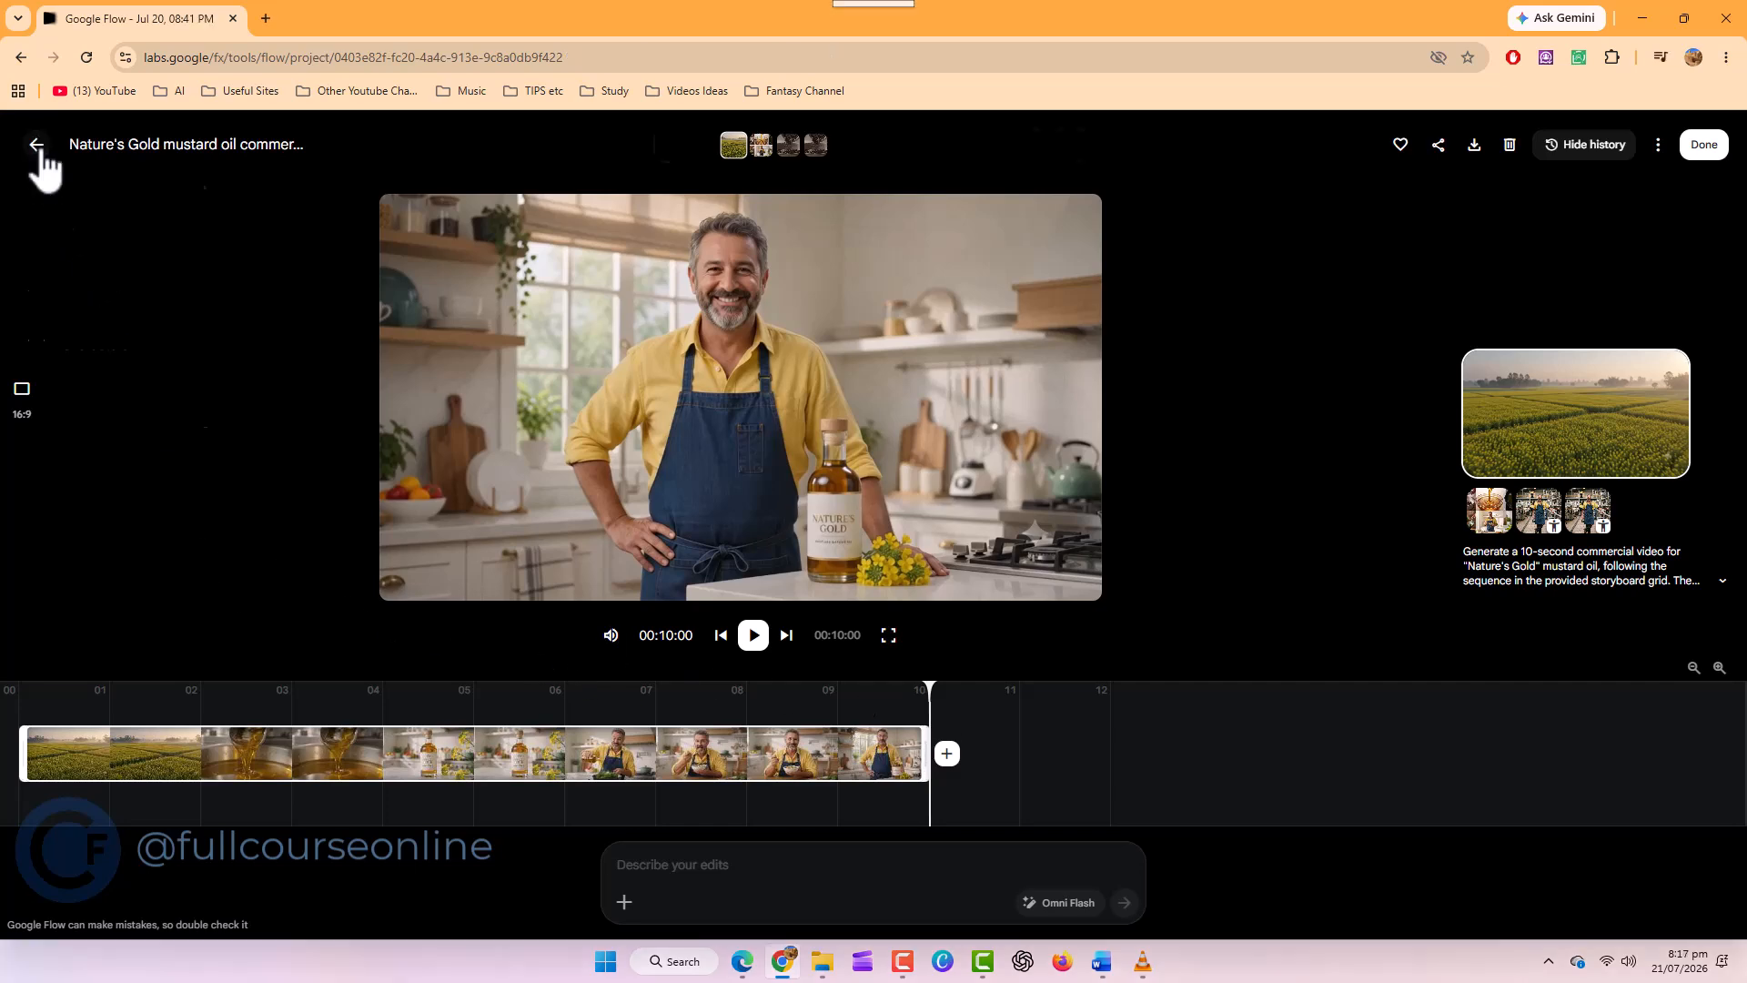